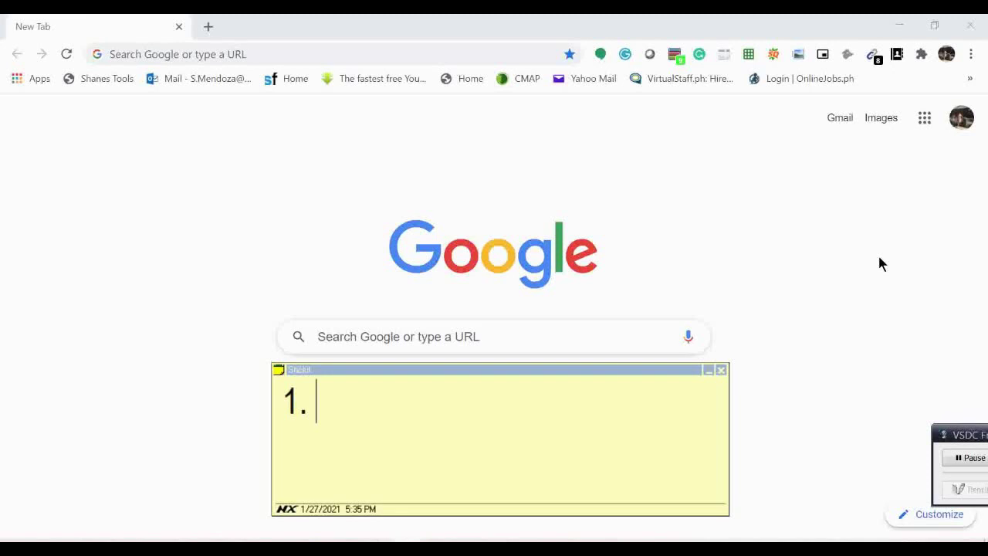
Write '"" + email extension' as item 1 of the sticky note and move the note clear of the Google search box
type("\"\" + e")
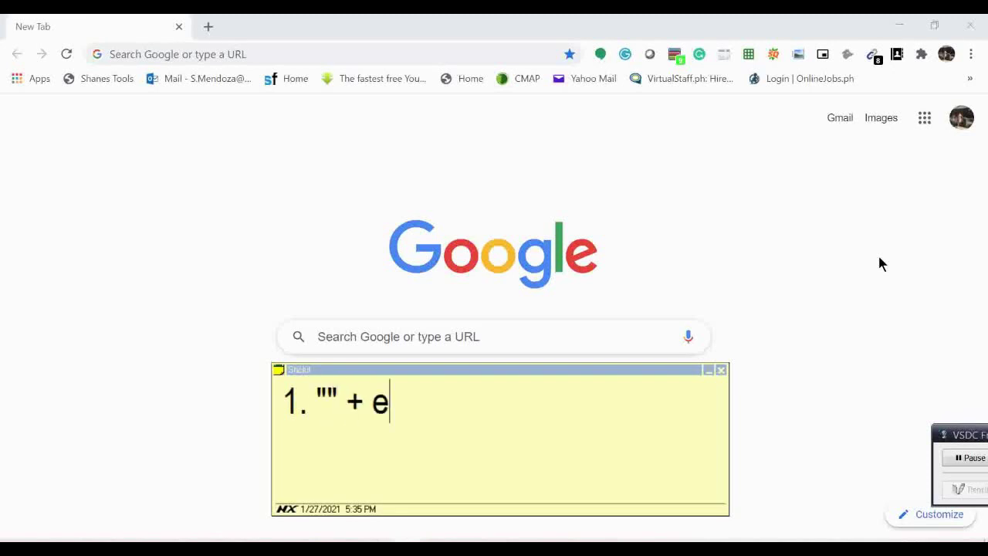
type("mail extension")
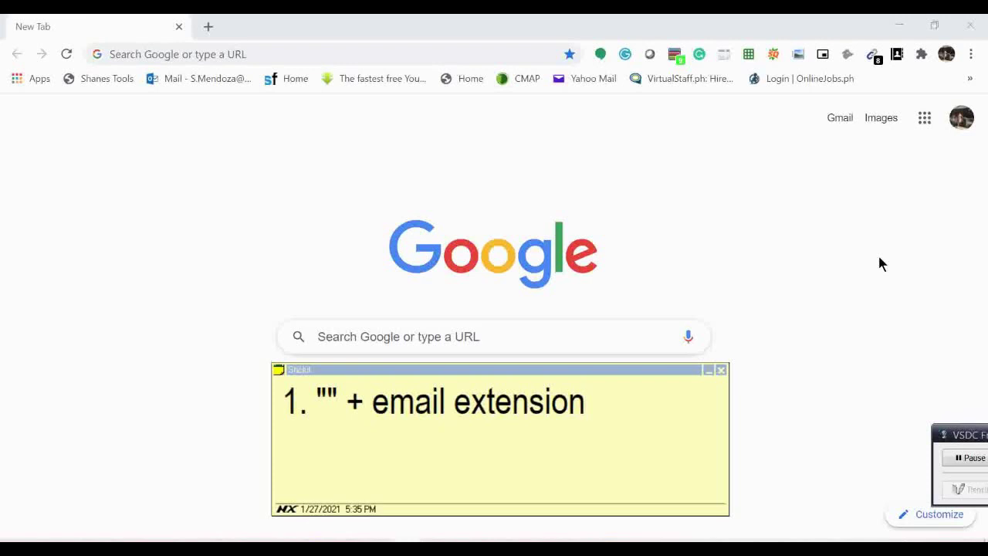
left_click_drag(338, 395, 315, 394)
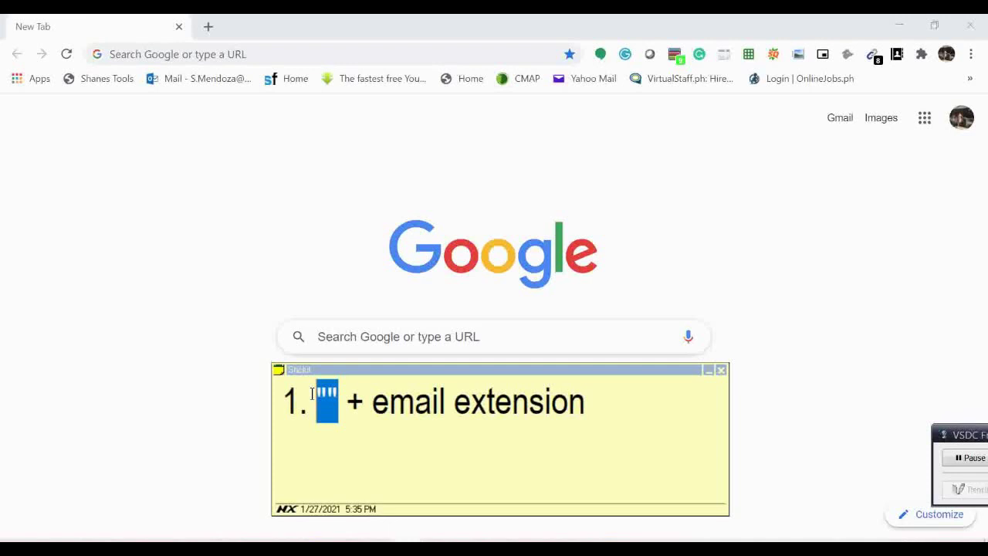
left_click(326, 394)
left_click_drag(334, 393, 318, 391)
left_click_drag(340, 370, 604, 47)
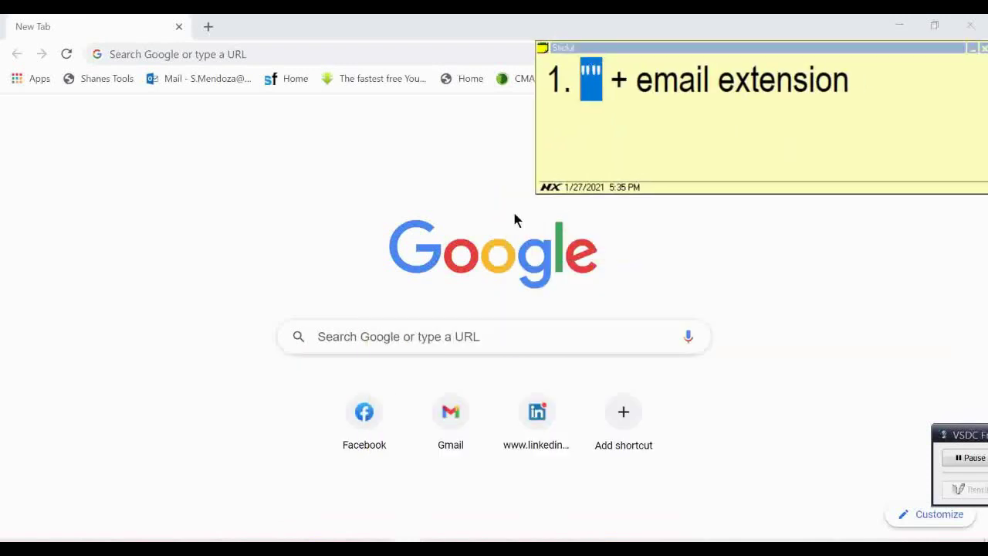
Enter the quoted keywords "hikers" and "usa" as the Google search query
left_click(432, 335)
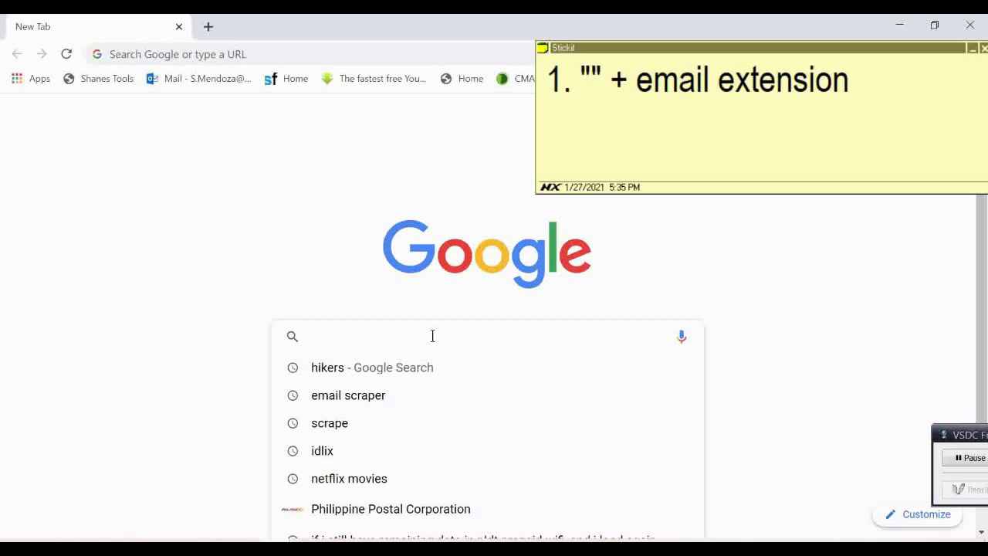
type("\"\"")
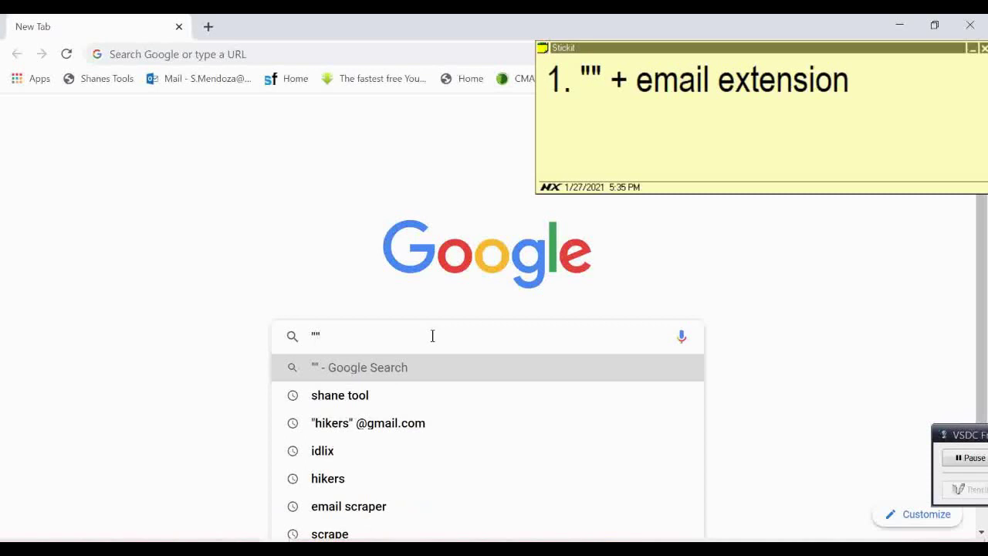
type("hikse")
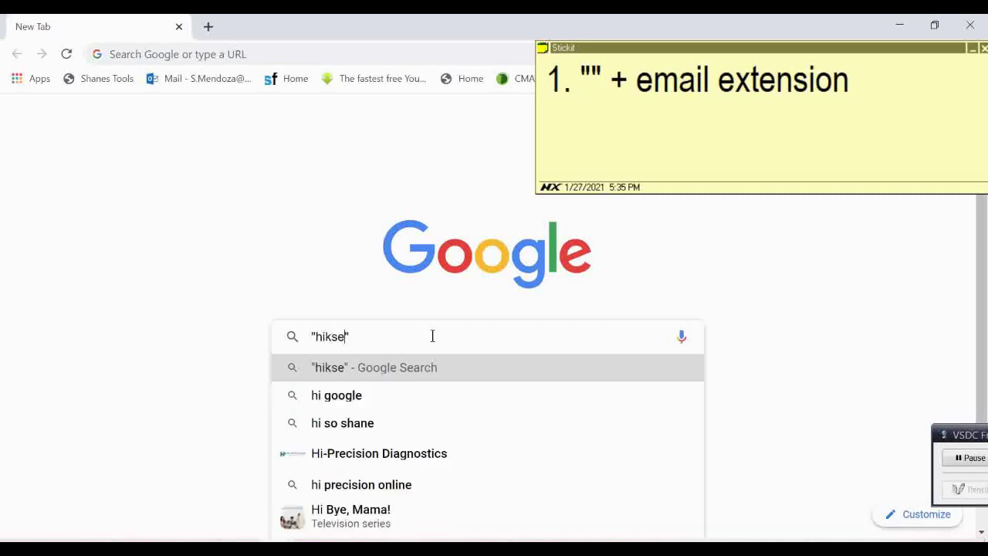
key("BackSpace")
key("BackSpace")
type("ers")
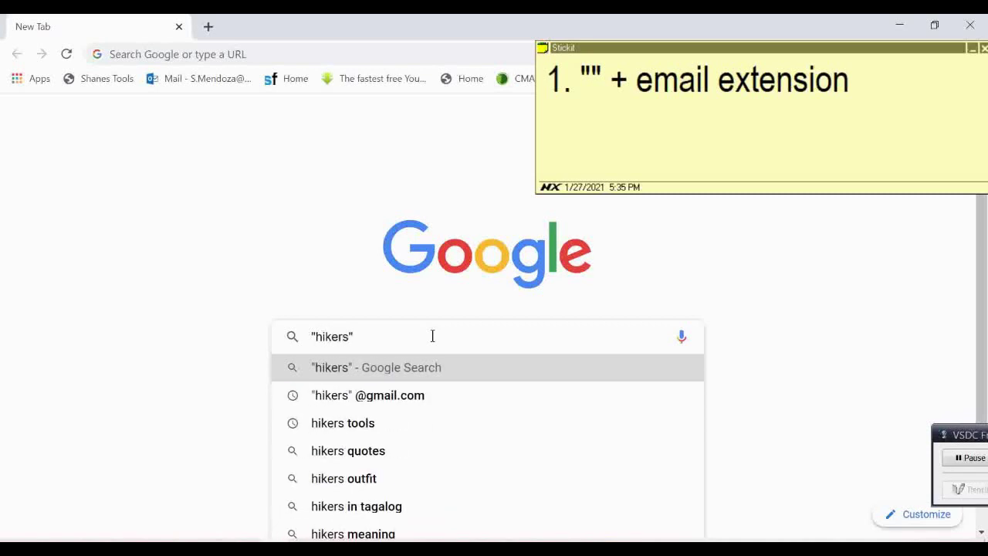
key("Right")
type("\"")
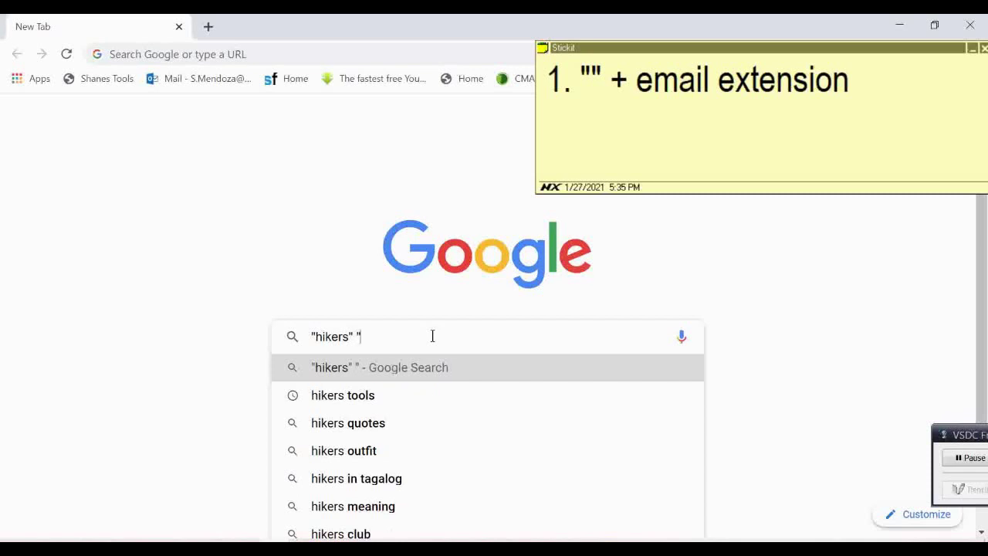
type(" \"usa")
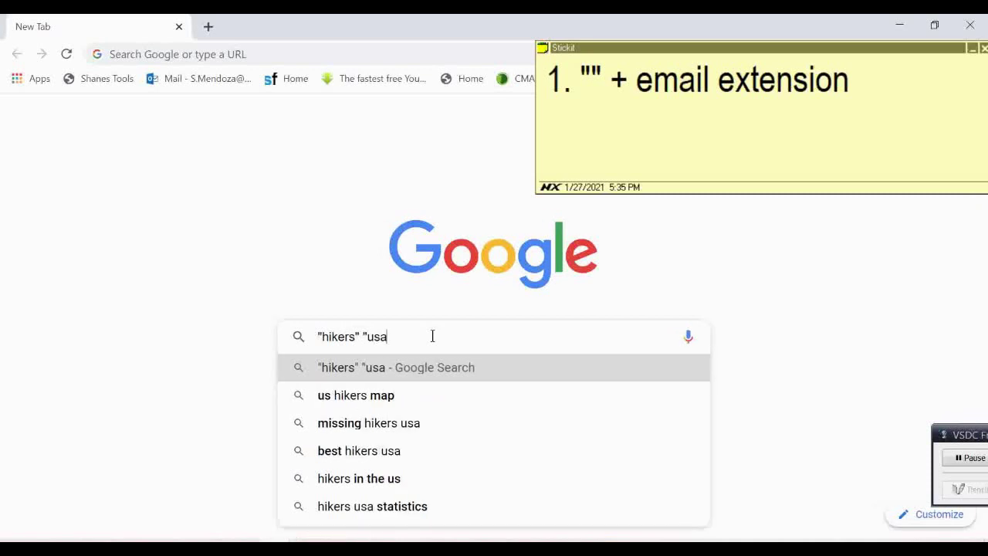
type("\"")
type("@")
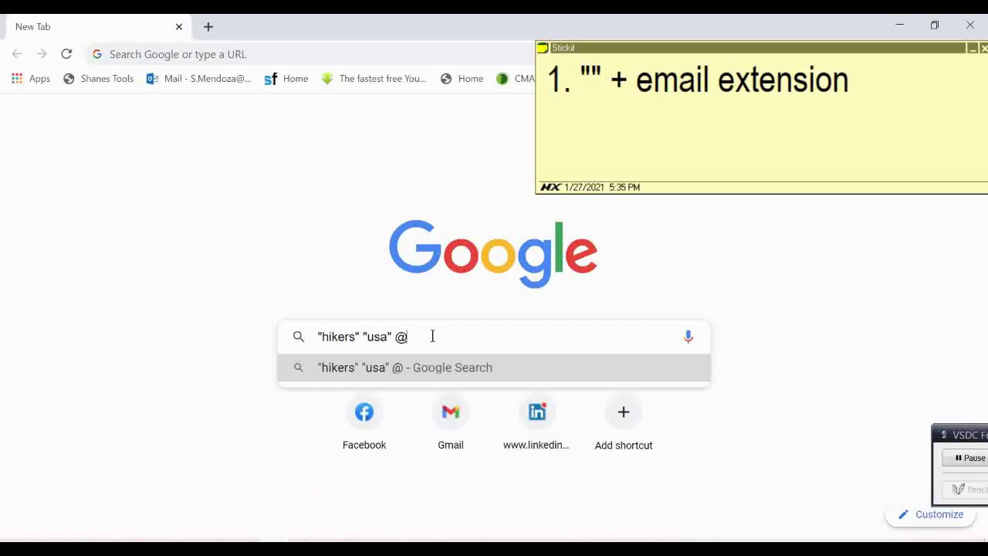
type("gmail..com")
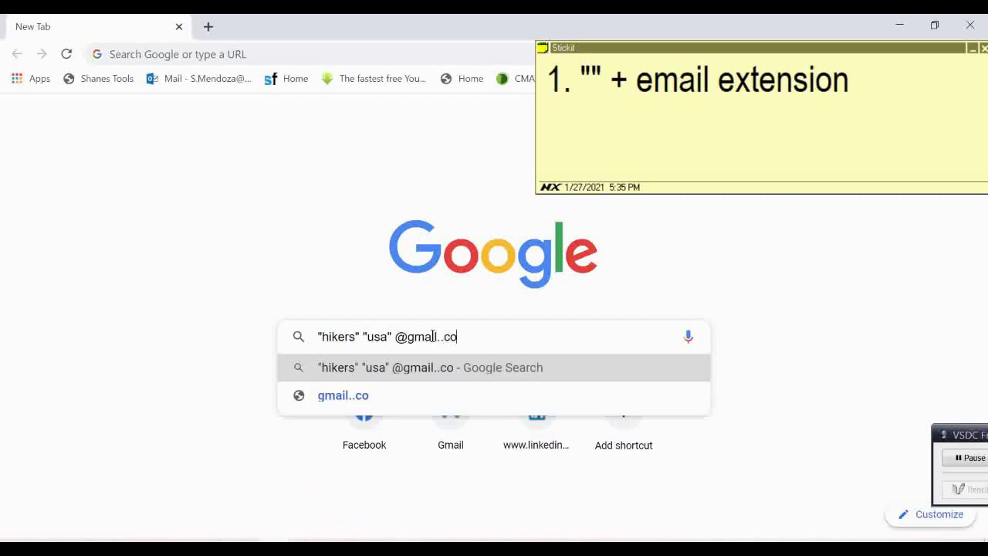
key("BackSpace")
key("BackSpace")
key("BackSpace")
key("BackSpace")
type(".com")
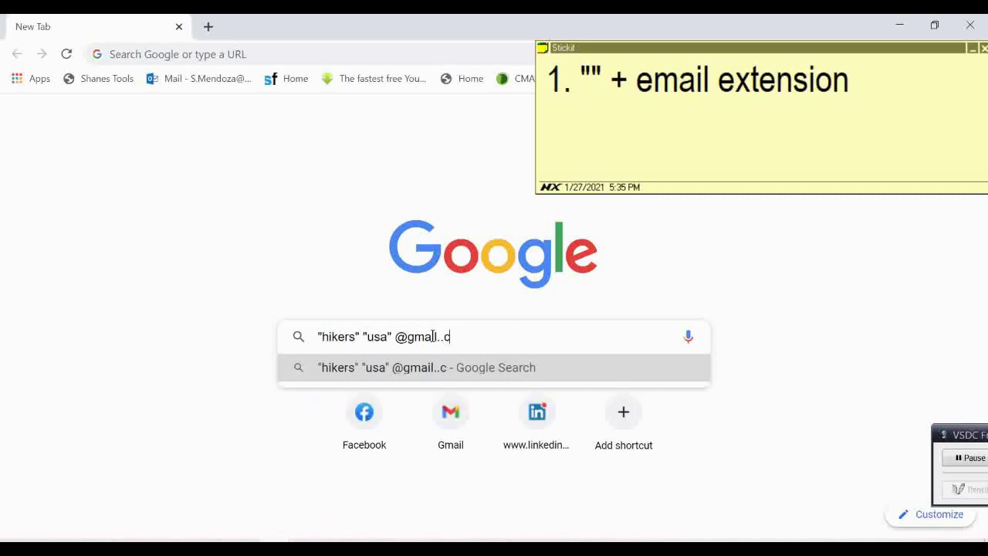
key("BackSpace")
key("BackSpace")
key("BackSpace")
key("BackSpace")
type("com")
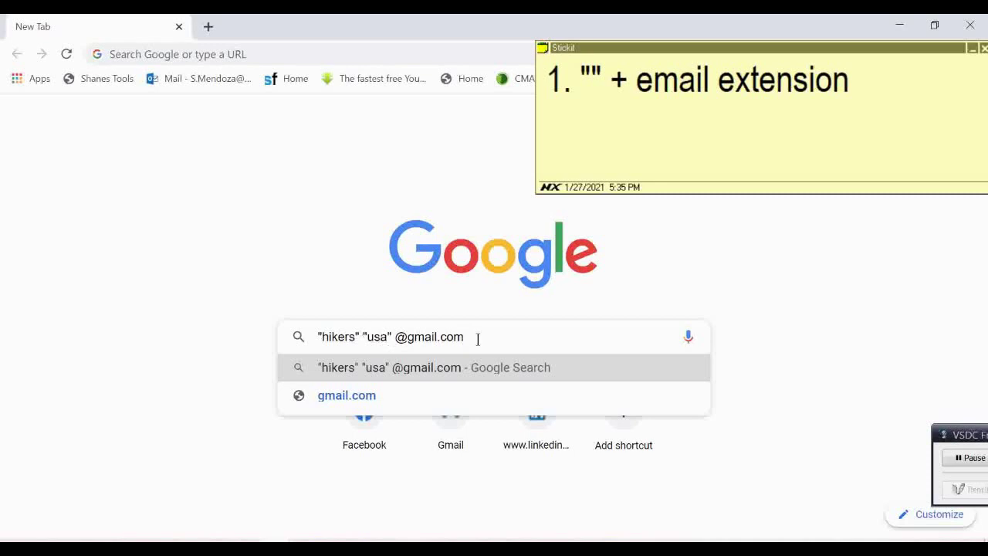
key("Return")
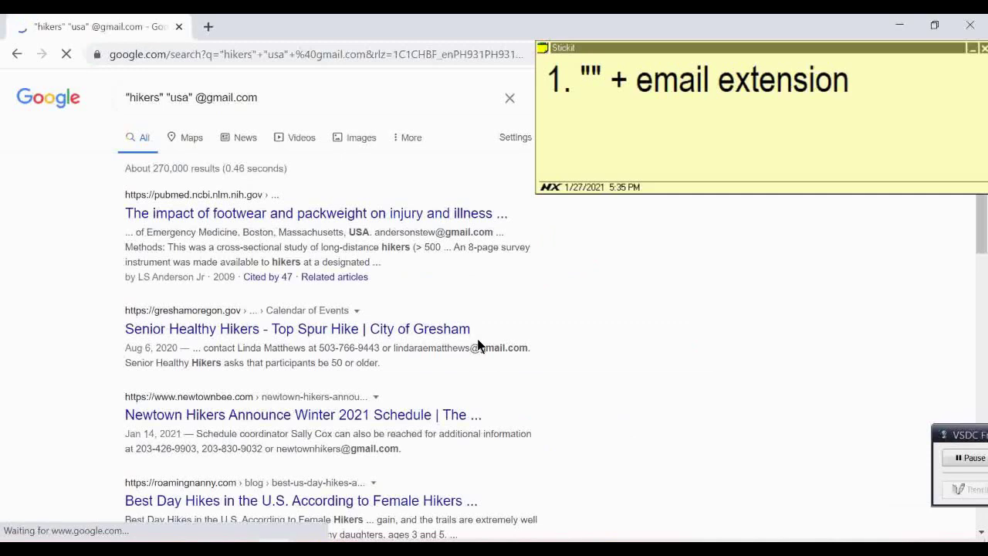
Examine the search result snippets for Gmail addresses of hikers
scroll(432, 330, "down", 1)
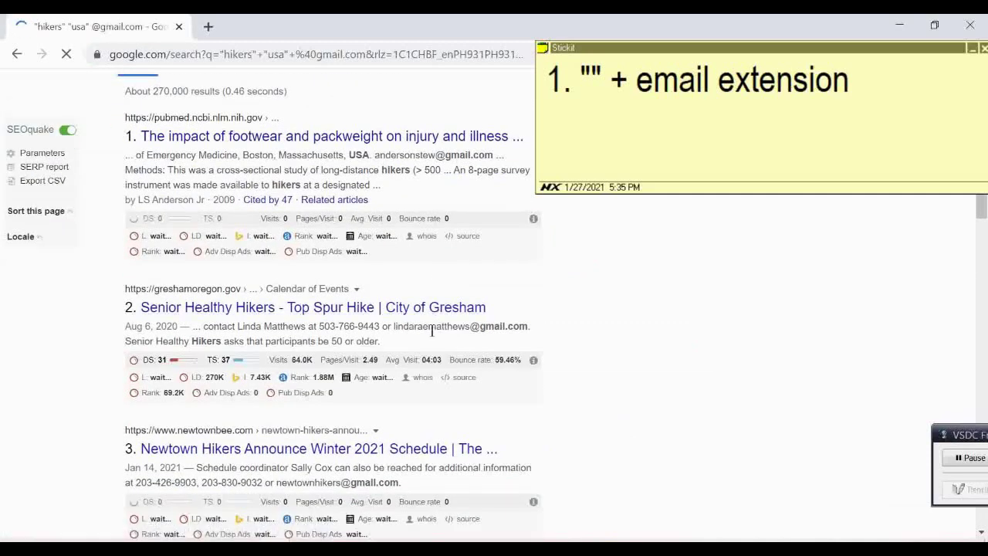
scroll(541, 324, "up", 1)
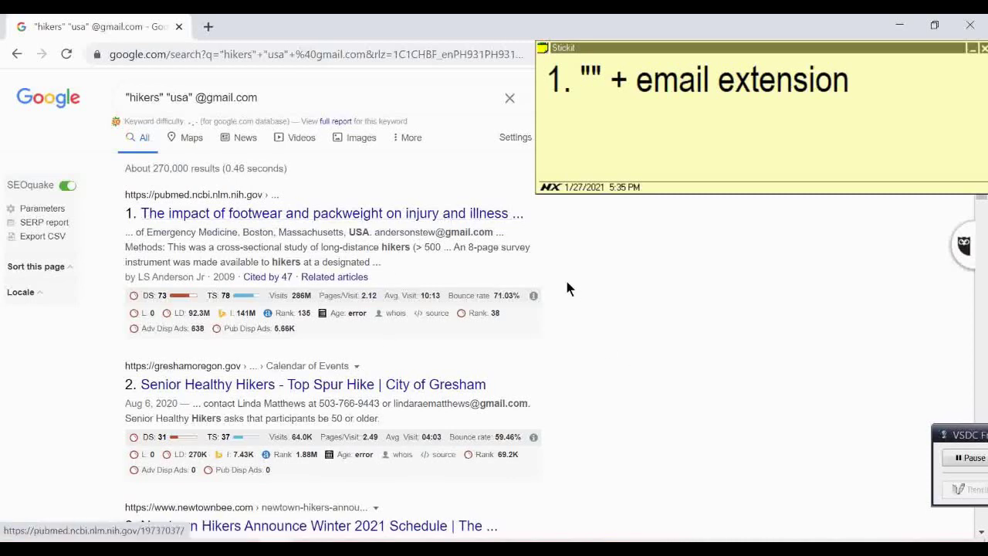
left_click_drag(374, 232, 507, 232)
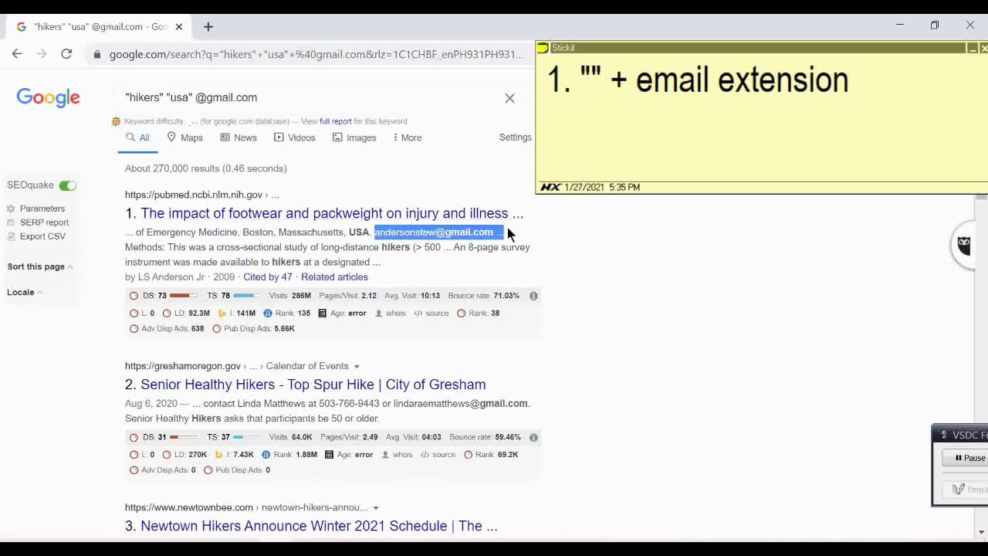
left_click(602, 305)
scroll(603, 307, "down", 1)
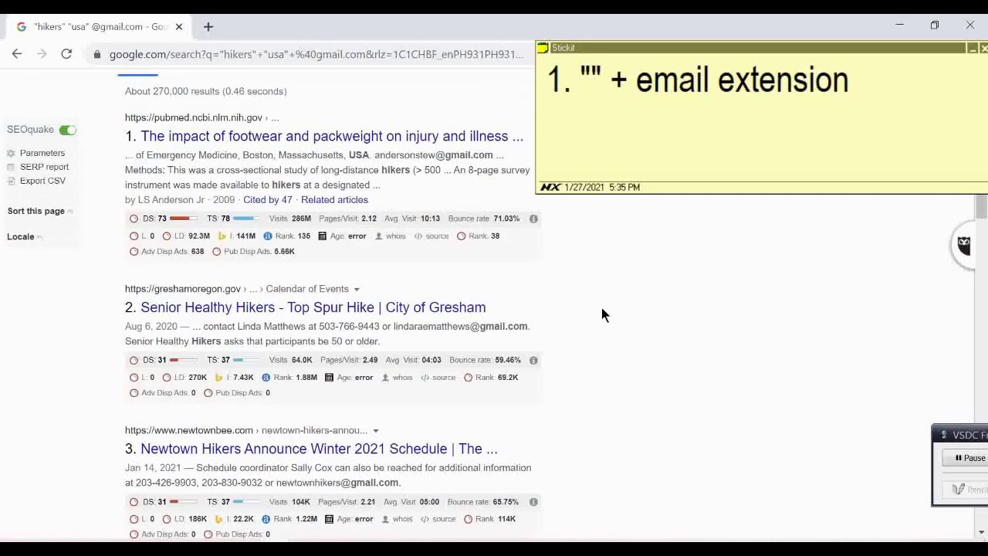
scroll(601, 315, "up", 1)
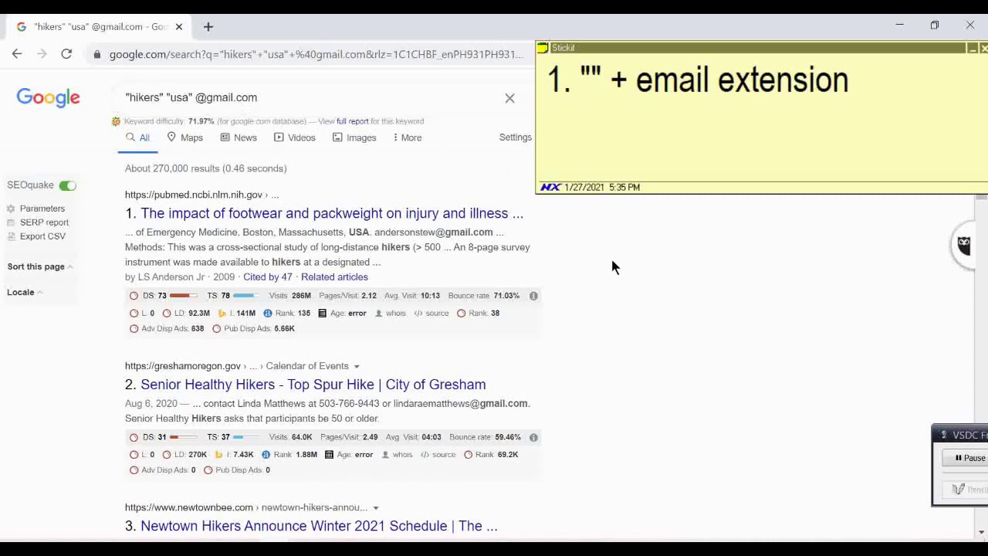
left_click_drag(257, 97, 195, 97)
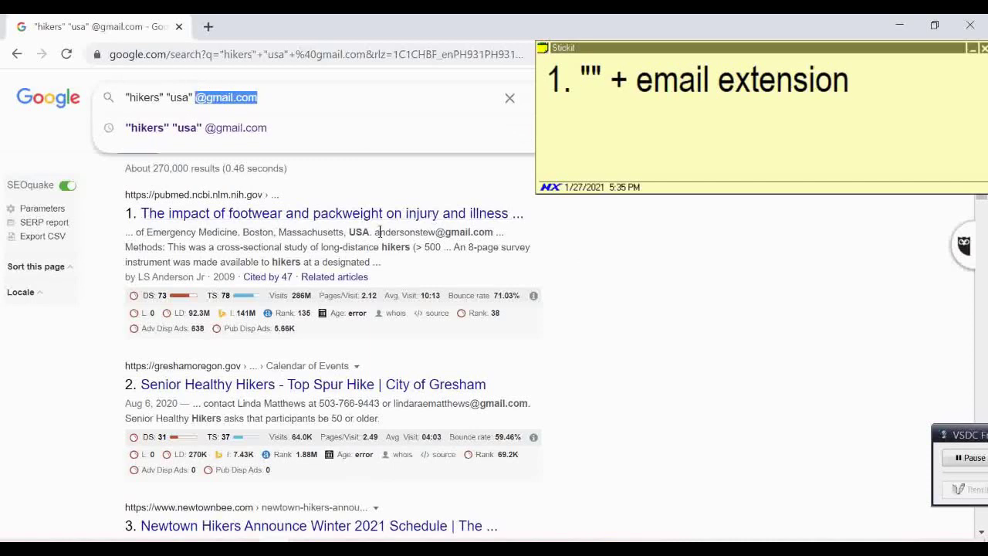
left_click_drag(375, 231, 502, 231)
scroll(457, 243, "down", 4)
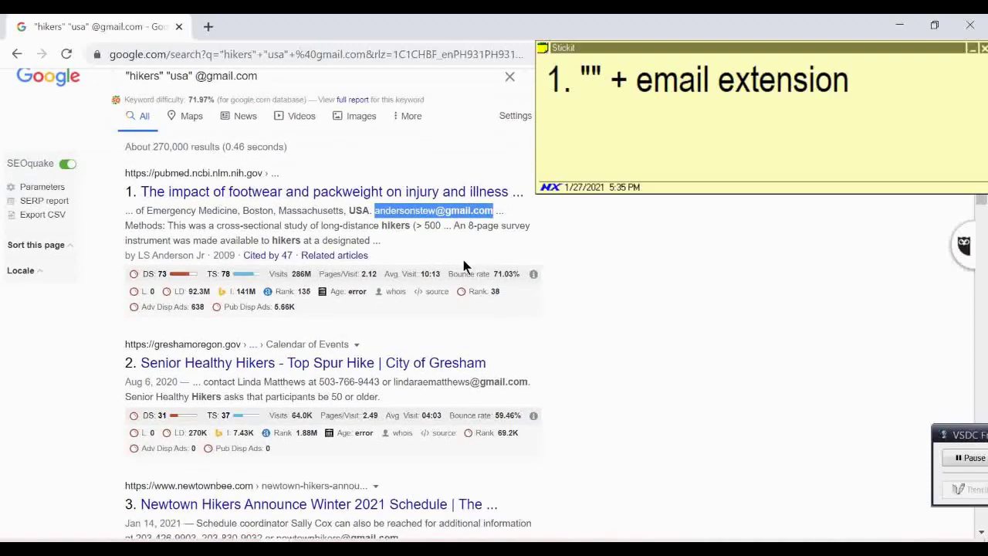
scroll(441, 291, "up", 3)
left_click_drag(395, 325, 493, 308)
scroll(377, 334, "down", 2)
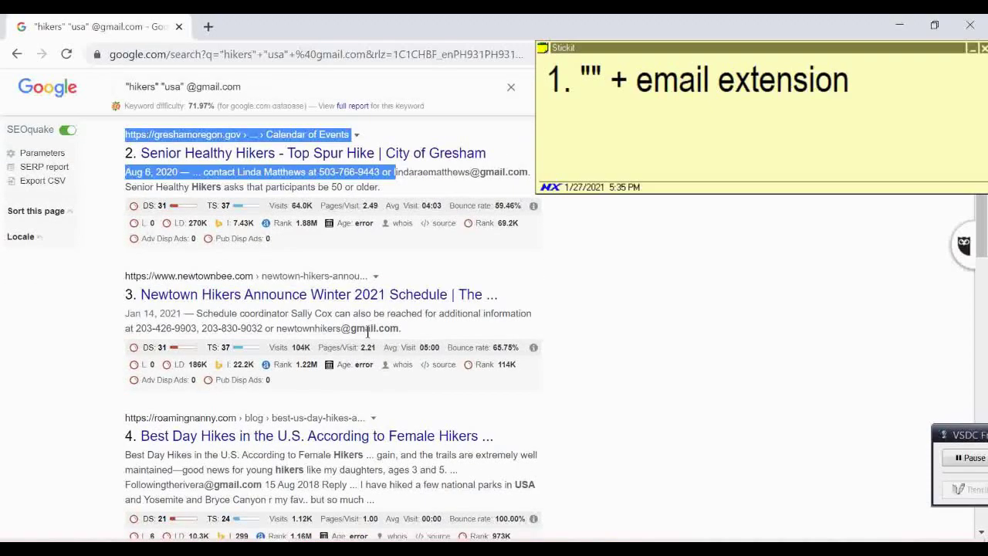
scroll(369, 346, "up", 3)
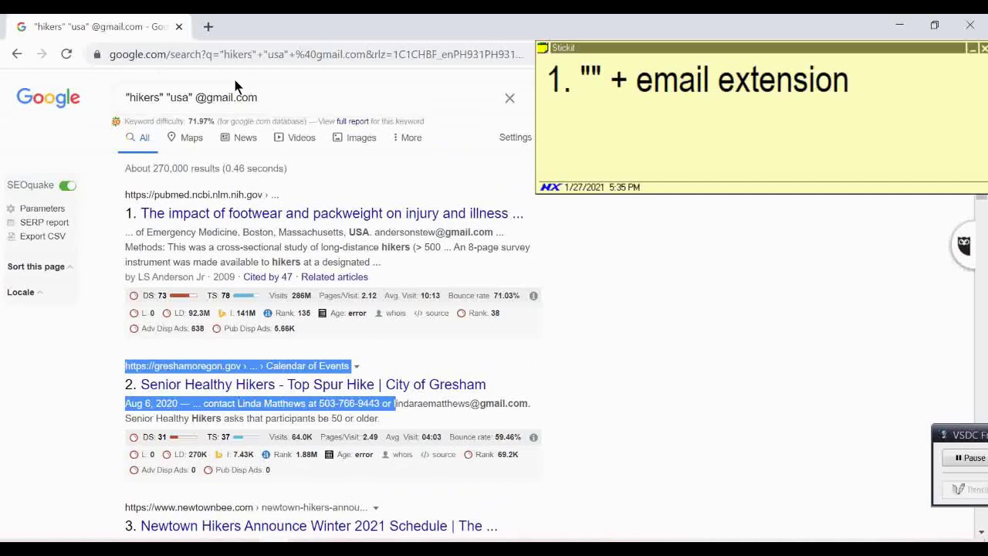
left_click(284, 102)
left_click_drag(284, 102, 121, 103)
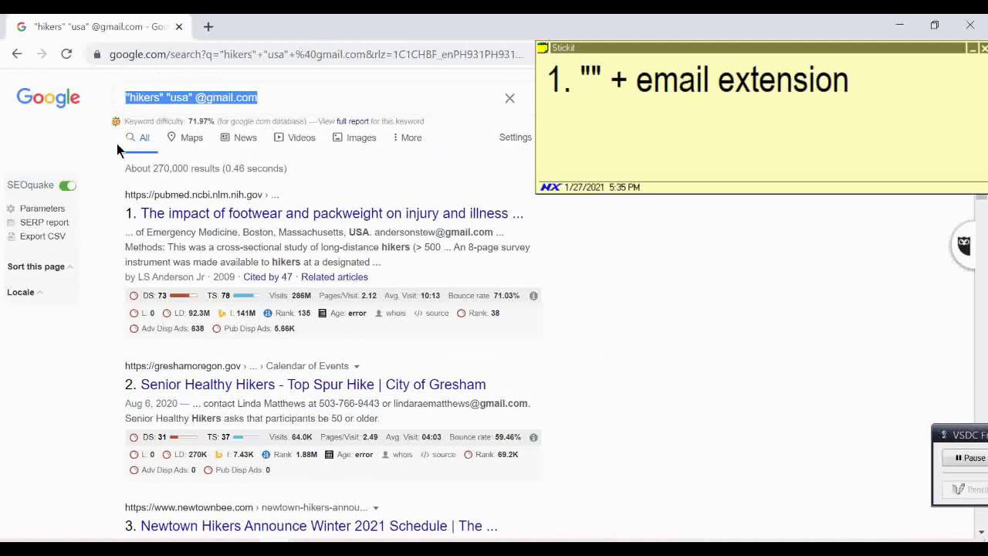
left_click(128, 96)
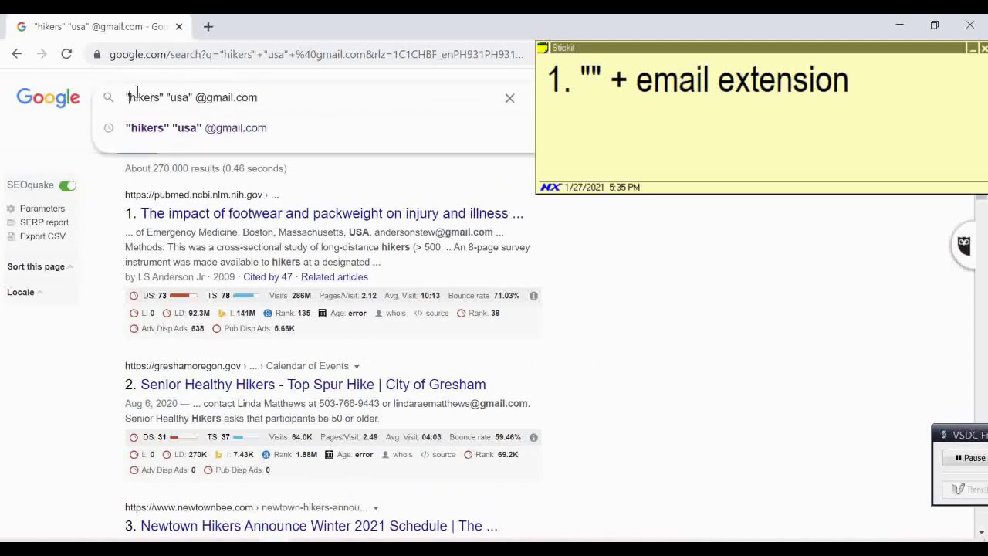
key("Right")
key("Right")
key("Right")
key("Right")
key("Right")
key("Right")
key("Right")
key("Right")
left_click_drag(195, 97, 259, 98)
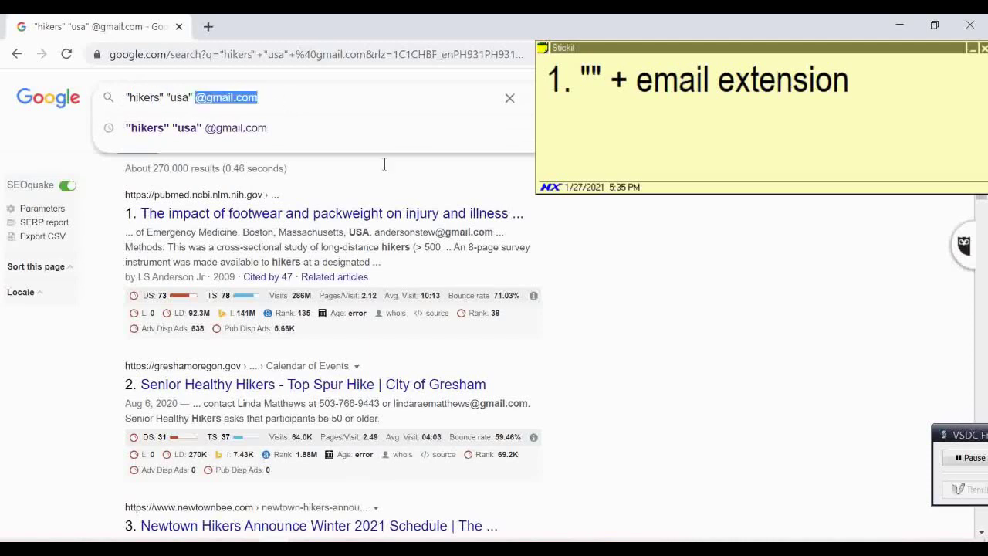
key("Right")
left_click(626, 301)
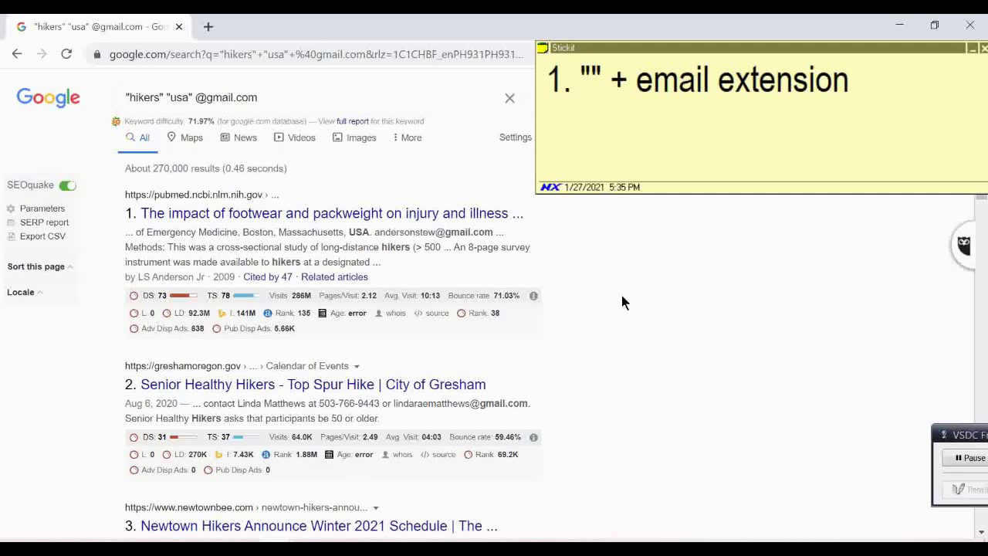
Insert 'site +' before the quotation marks in item 1 of the sticky note
left_click(576, 84)
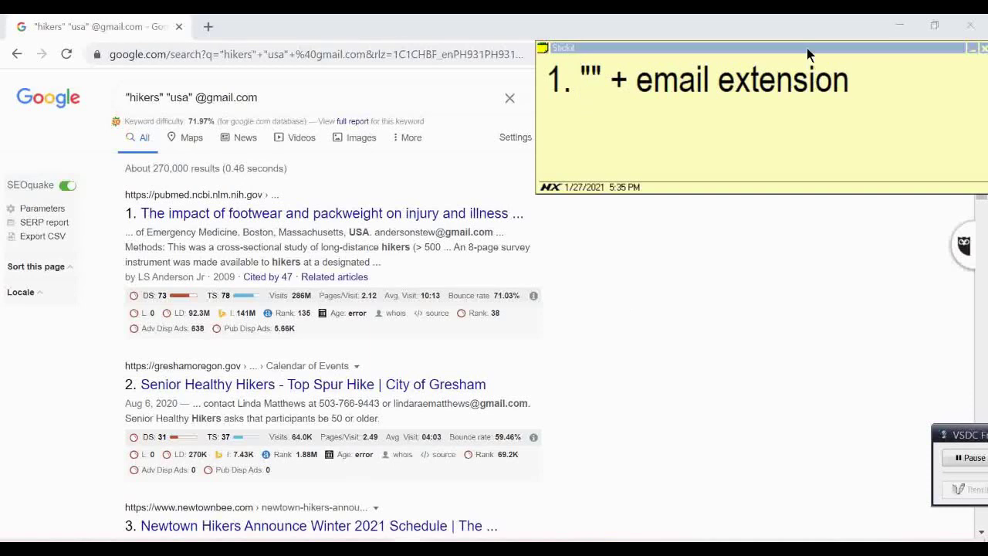
left_click_drag(807, 48, 732, 62)
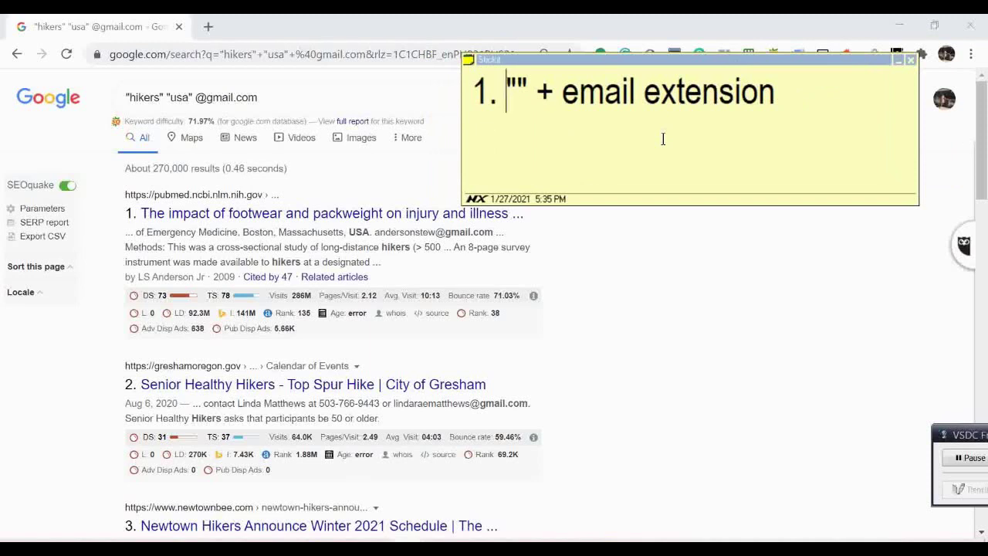
type("siy")
key("BackSpace")
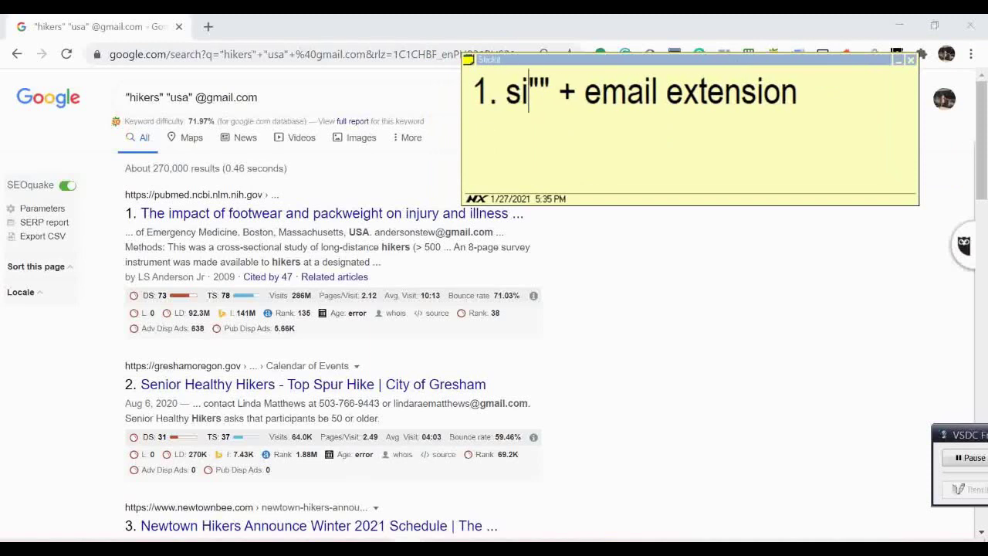
type("te")
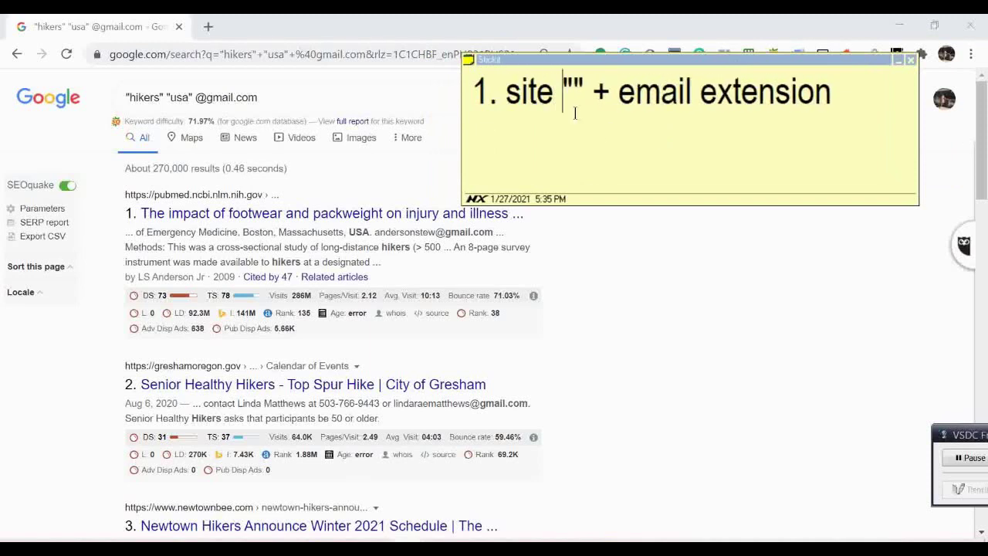
left_click_drag(563, 85, 583, 82)
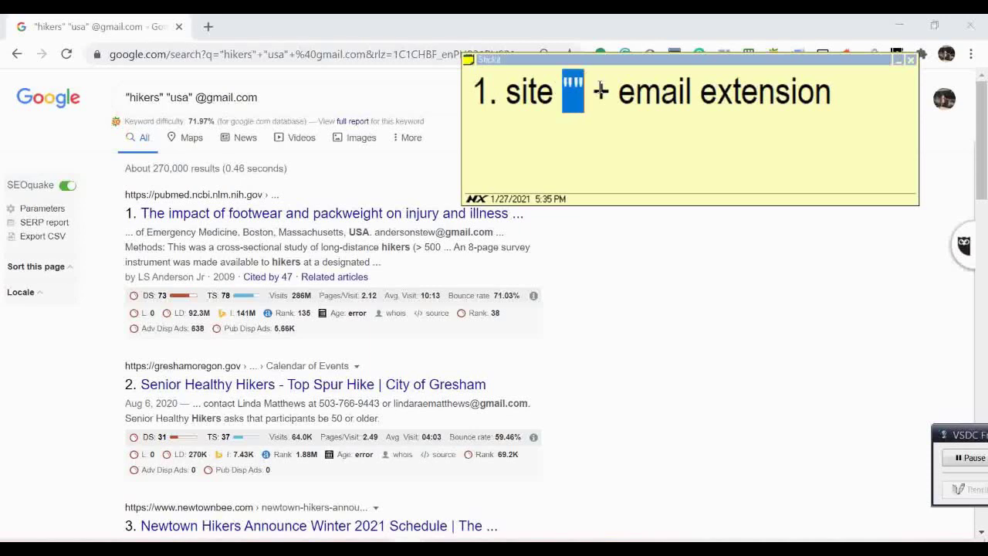
left_click(554, 91)
type("+")
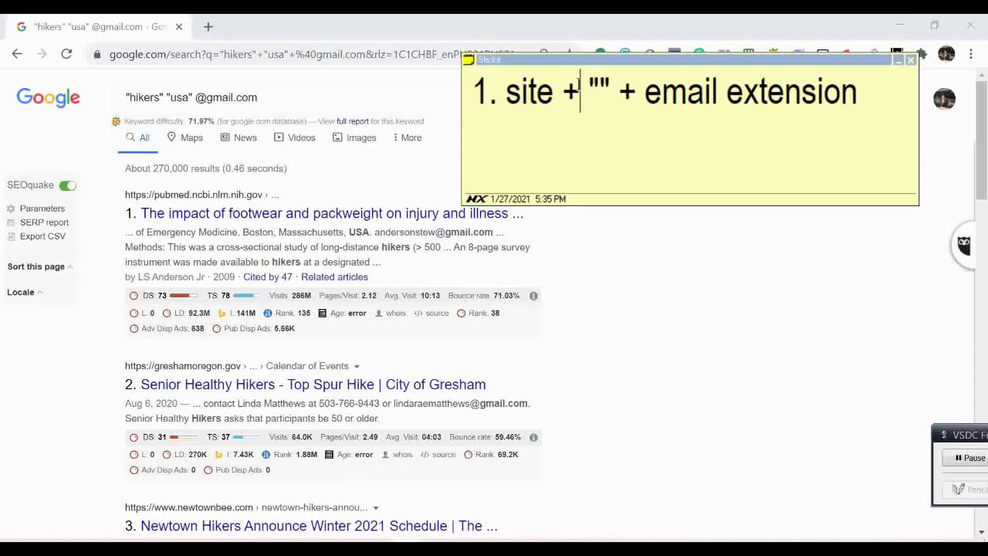
Move the sticky note away from the search box and insert site:facebook.com before the quoted keywords in the query
left_click_drag(539, 62, 606, 141)
left_click(219, 94)
left_click(282, 98)
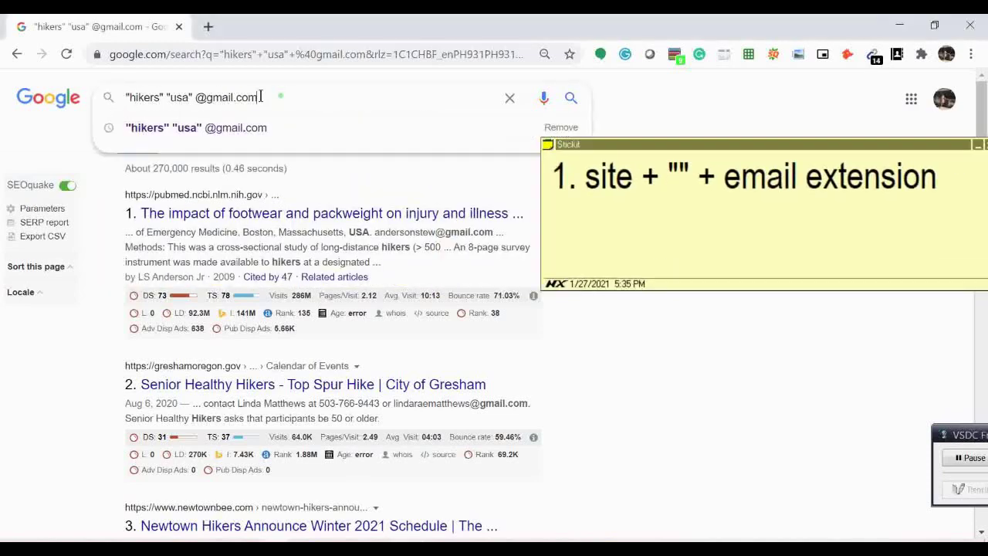
left_click_drag(283, 97, 121, 98)
left_click(293, 97)
type("site")
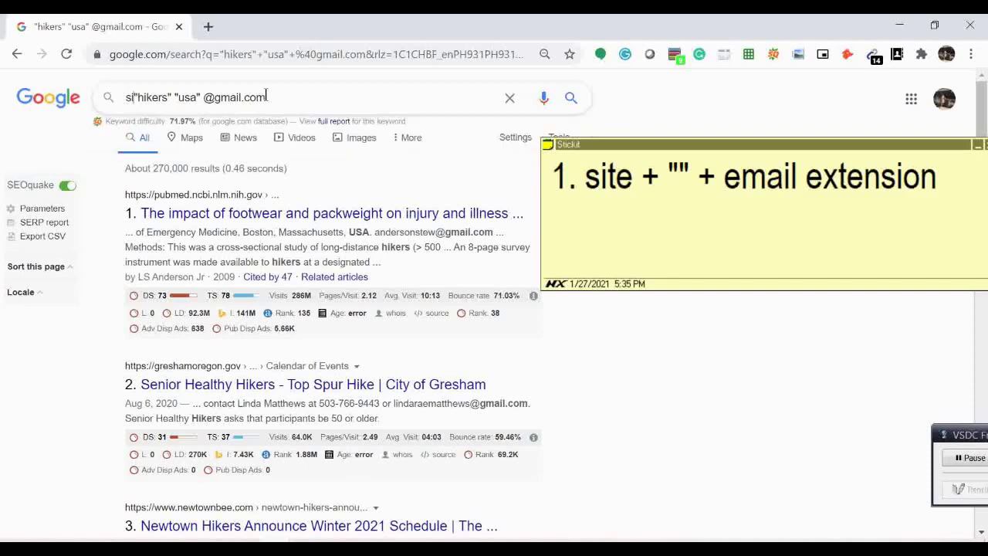
type(":")
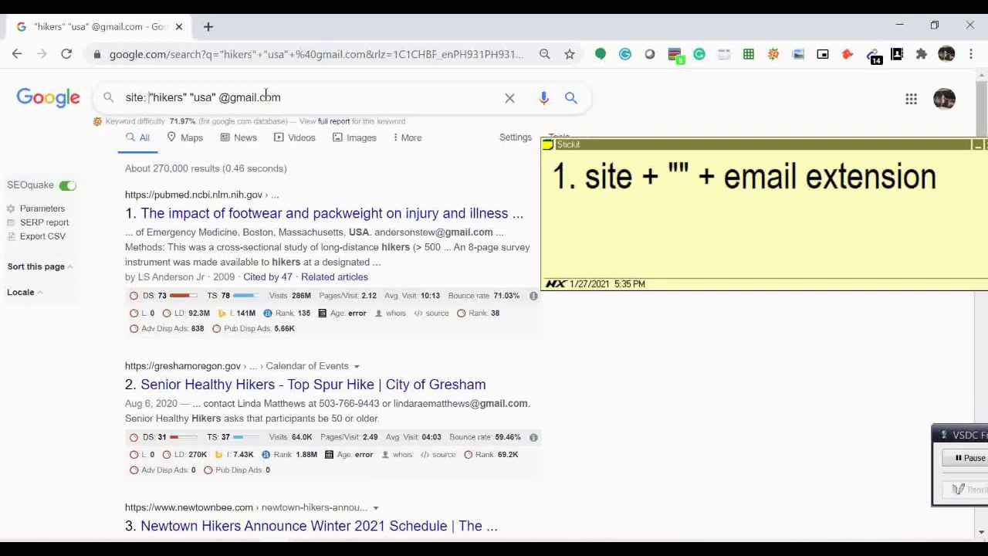
key("BackSpace")
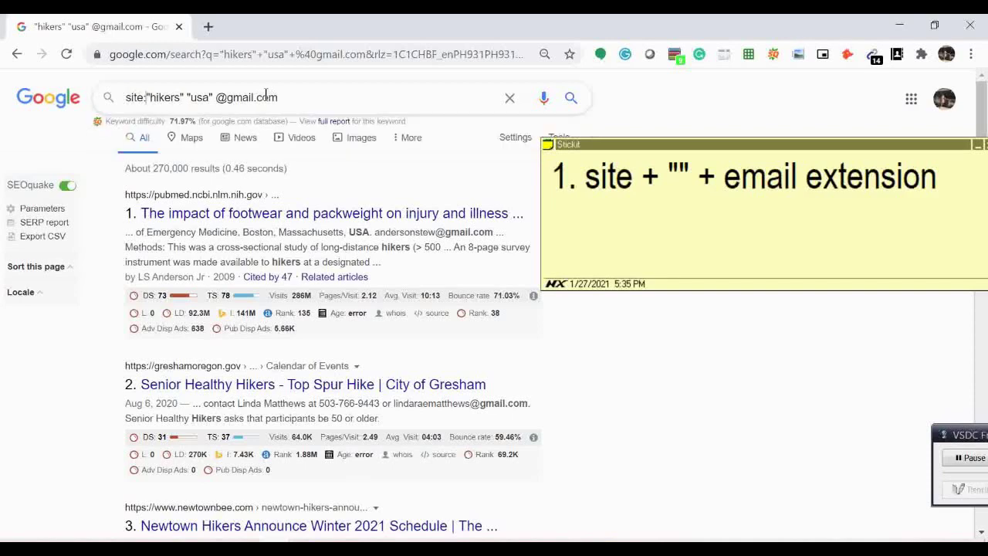
type("face")
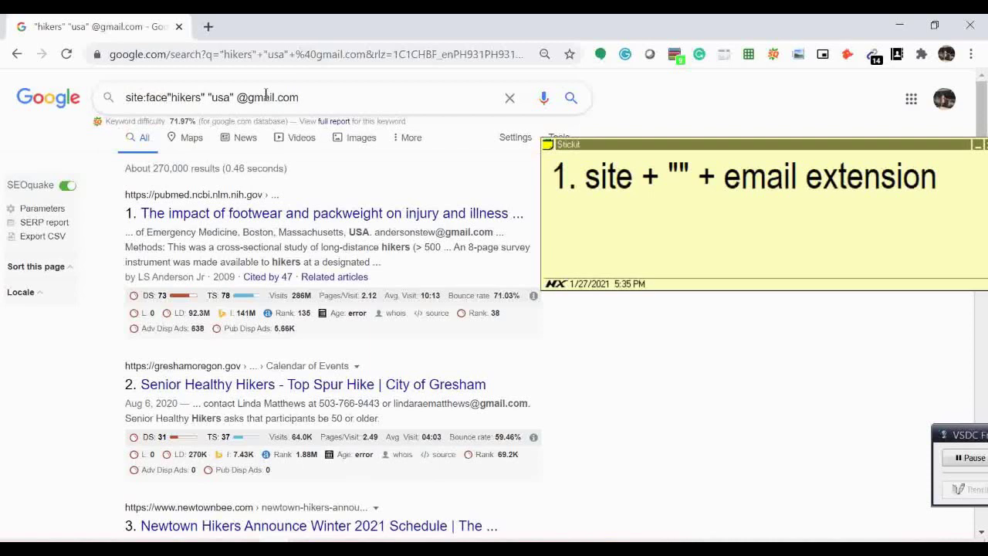
type("book.com")
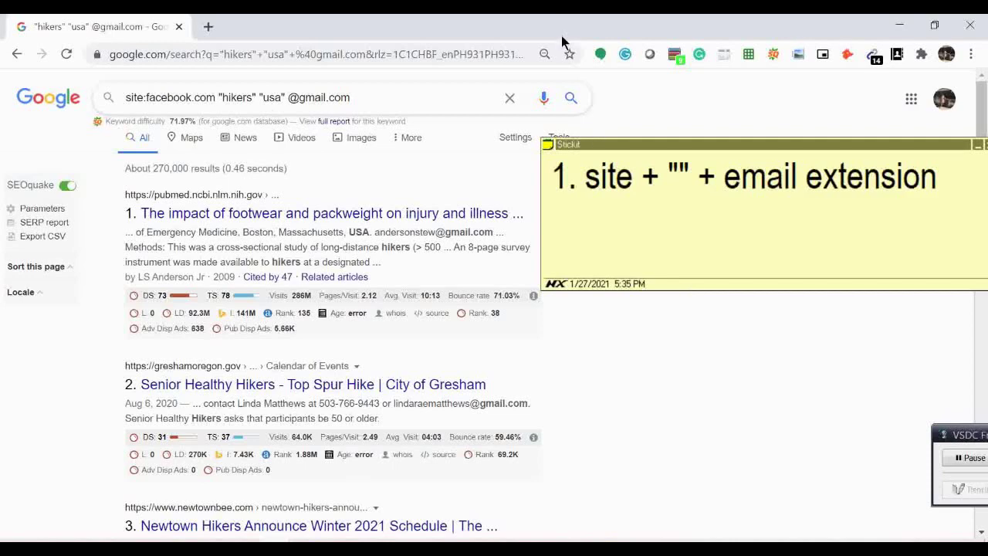
Shift the sticky note farther from the results, review the site and email parts of the query, and run the search
left_click_drag(614, 147, 643, 179)
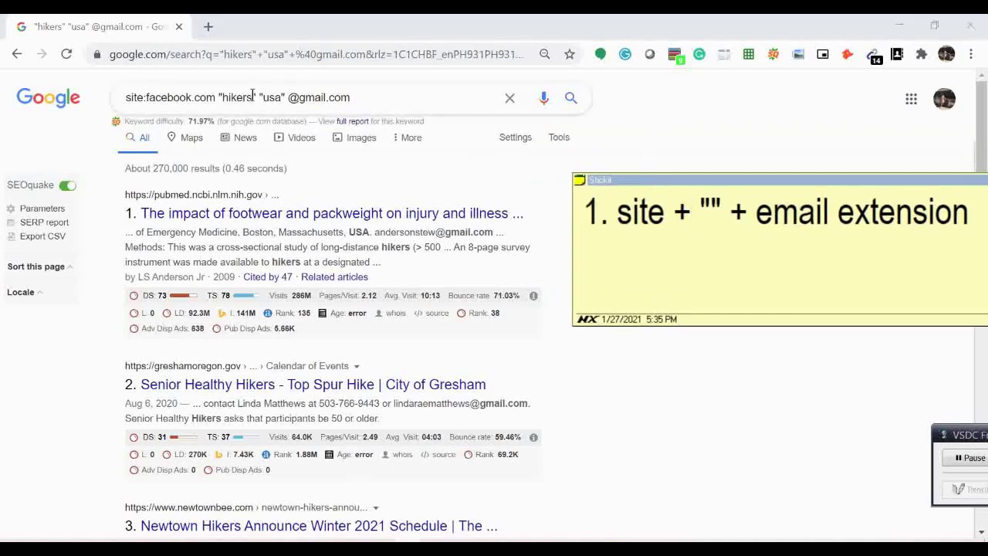
left_click(274, 94)
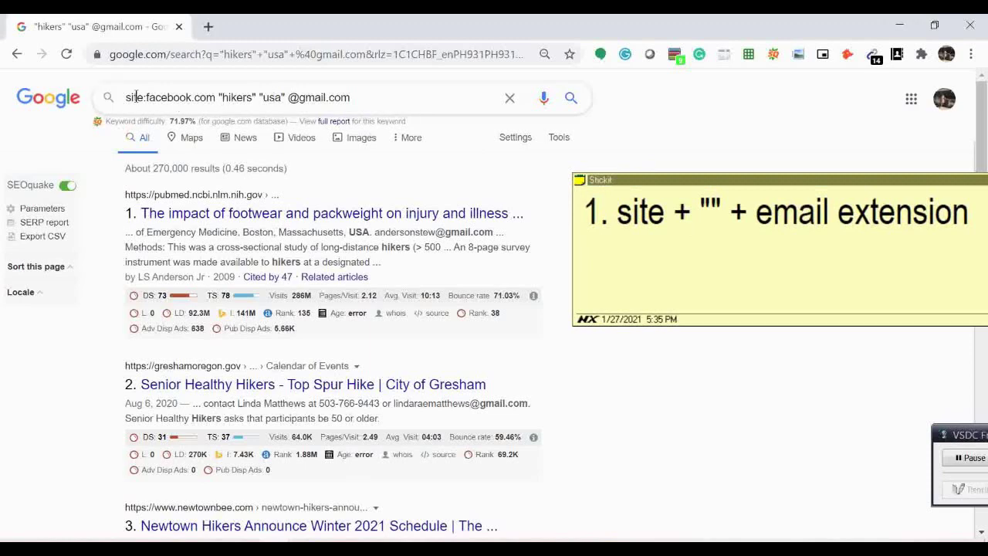
left_click_drag(136, 97, 224, 94)
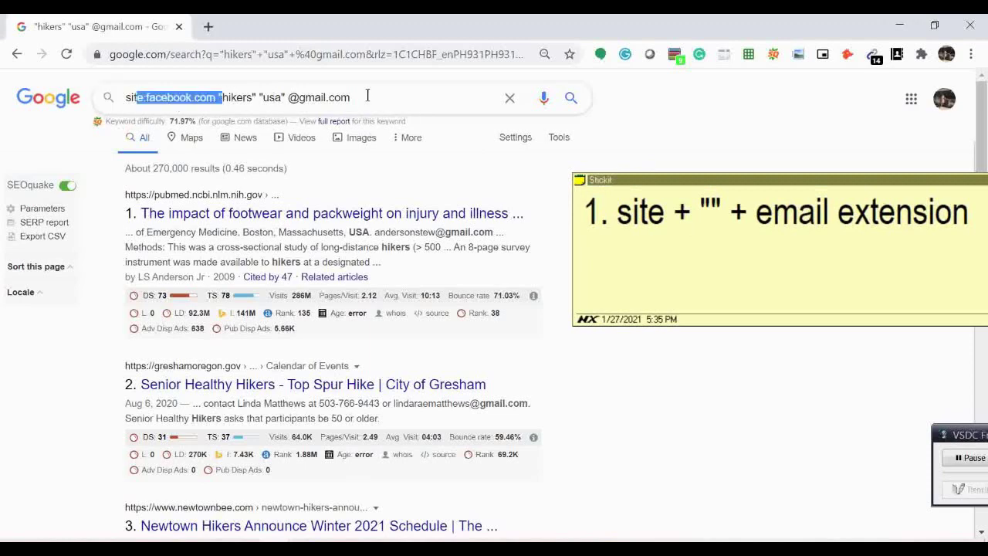
left_click_drag(351, 97, 286, 98)
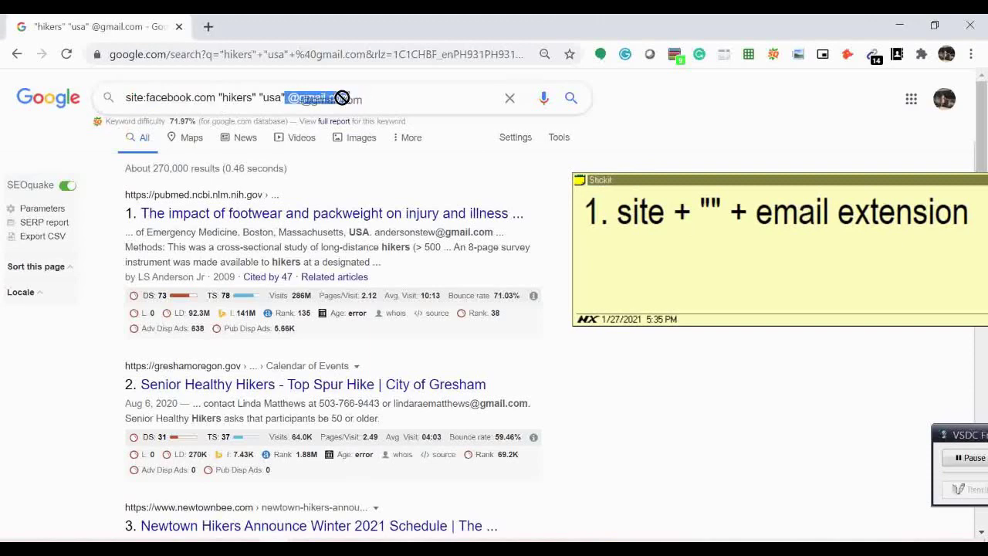
left_click(381, 90)
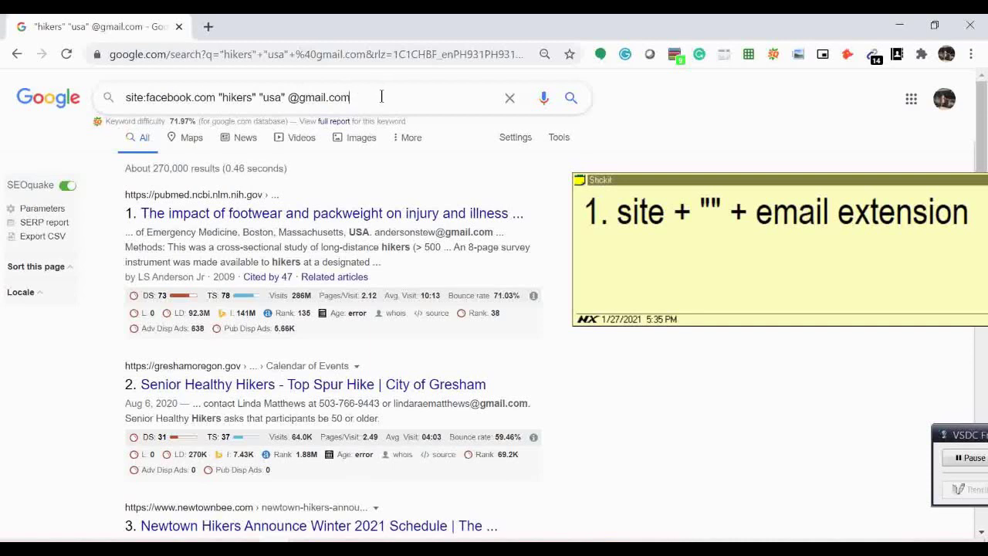
key("Return")
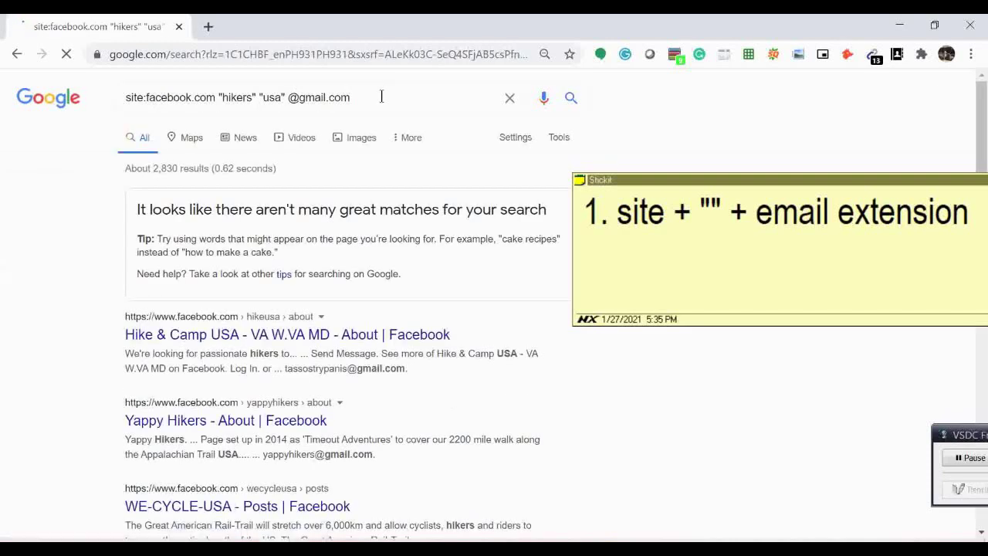
Examine the first Facebook results, checking the Hike & Camp USA snippet for a Gmail address and the hikers and USA keywords
scroll(386, 269, "down", 1)
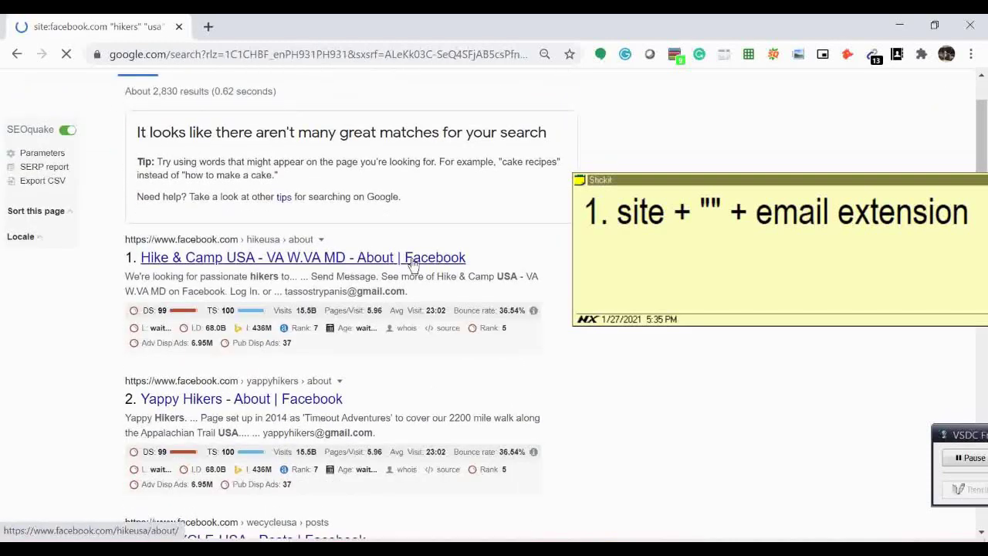
scroll(413, 264, "down", 1)
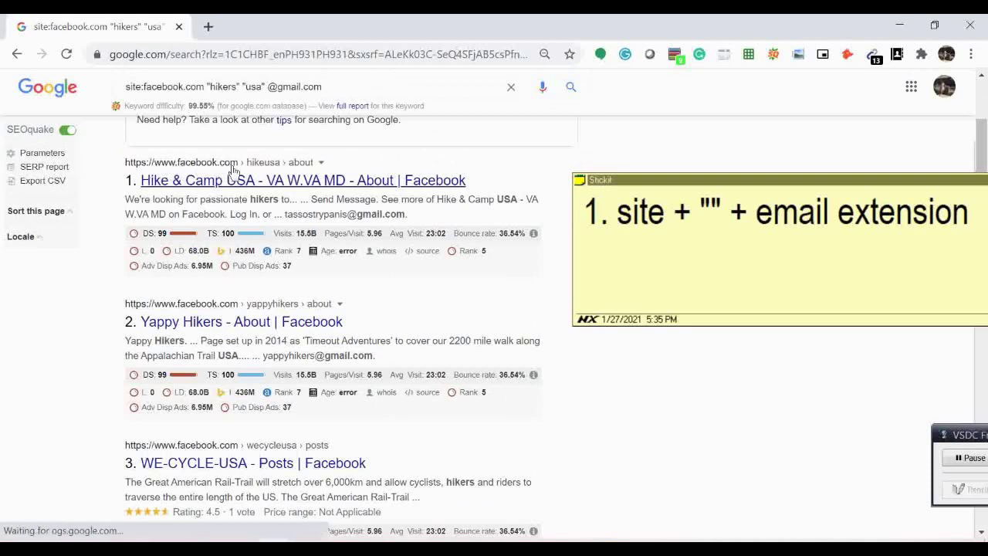
scroll(248, 301, "down", 1)
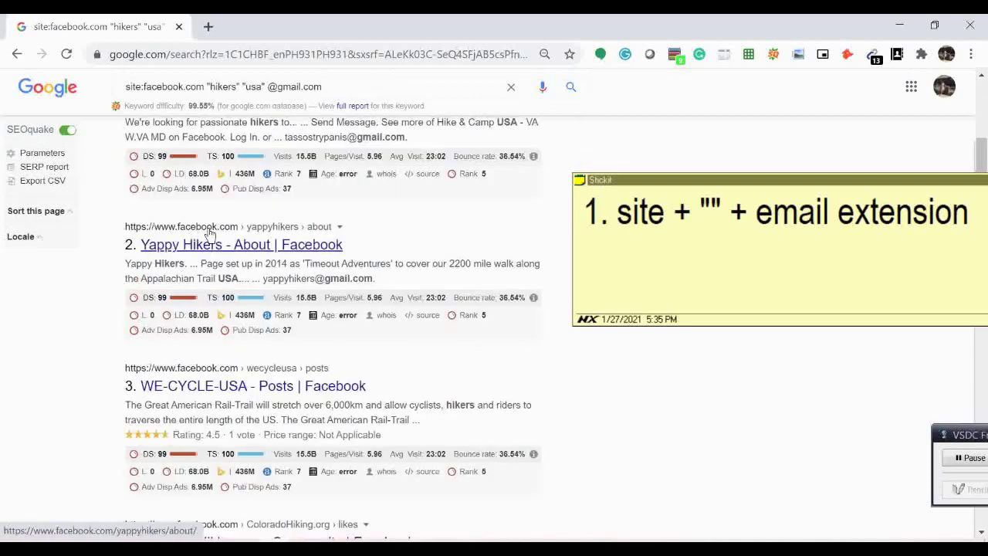
scroll(224, 278, "down", 1)
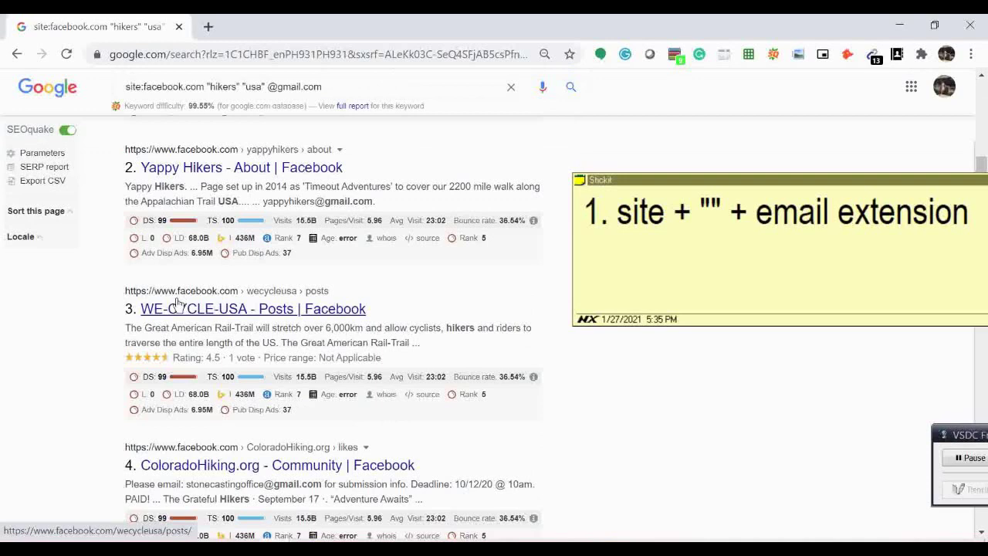
scroll(427, 313, "up", 3)
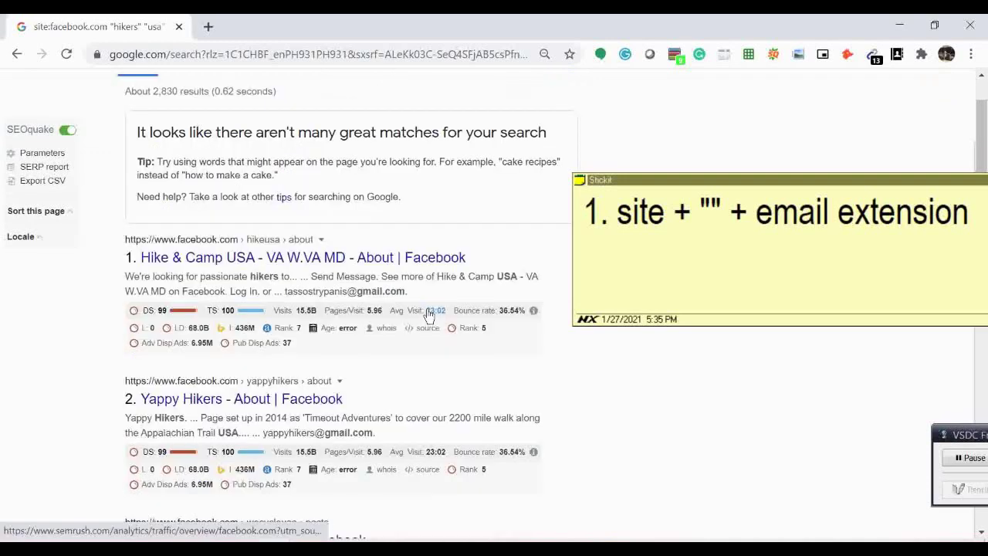
left_click_drag(407, 293, 284, 292)
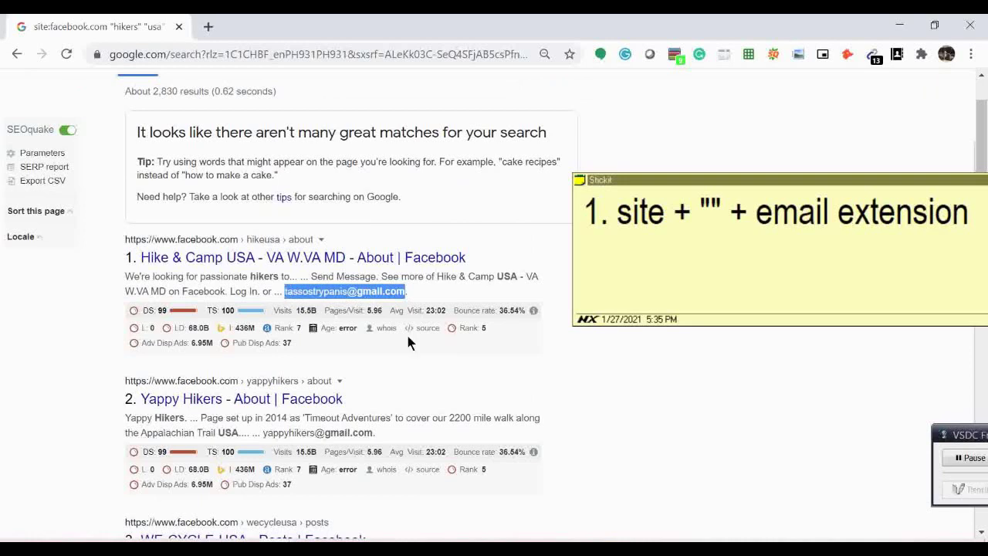
scroll(408, 336, "down", 3)
scroll(405, 325, "up", 3)
double_click(506, 277)
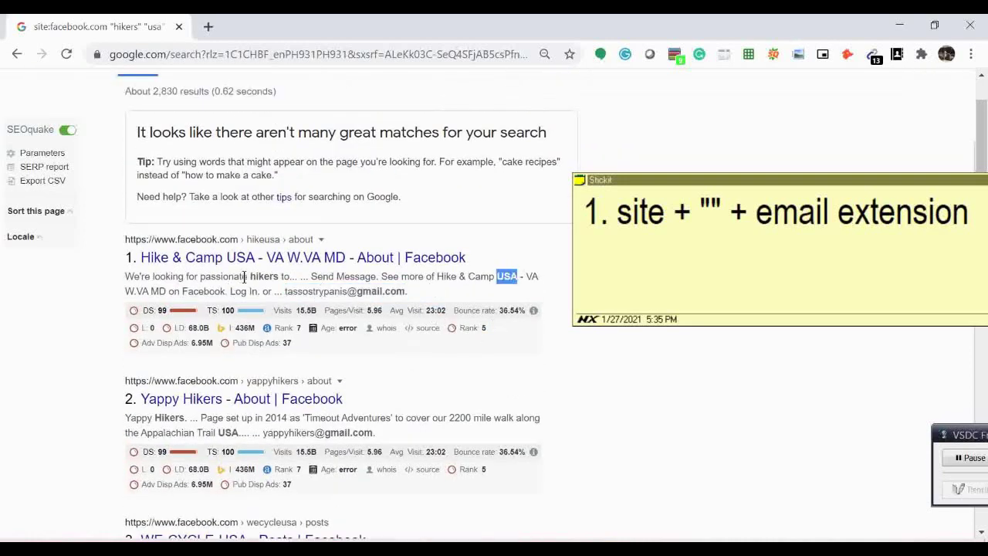
left_click_drag(250, 276, 407, 291)
double_click(507, 276)
Look through the remaining Facebook results on the page for Gmail addresses in their snippets
scroll(413, 348, "down", 3)
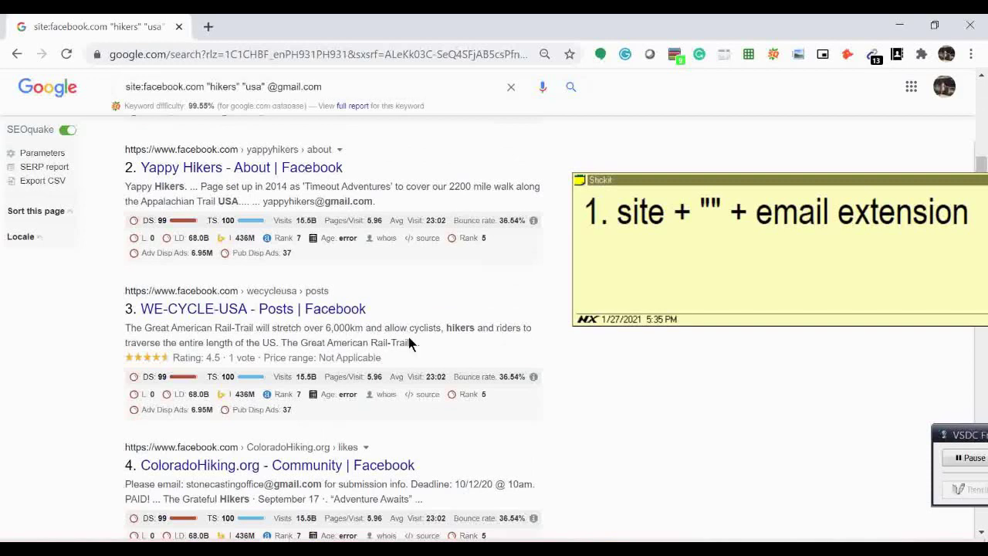
scroll(409, 345, "down", 1)
scroll(409, 345, "down", 2)
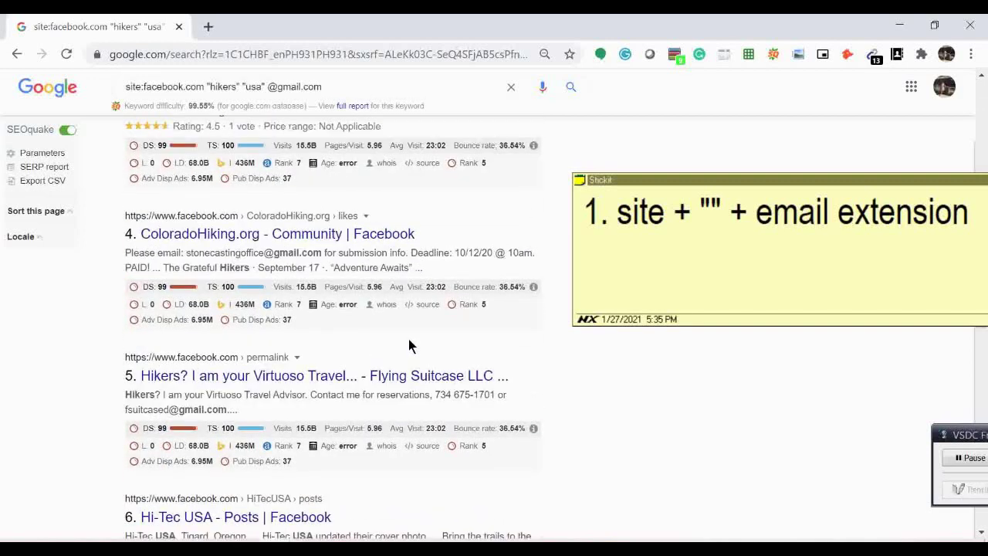
scroll(412, 345, "down", 2)
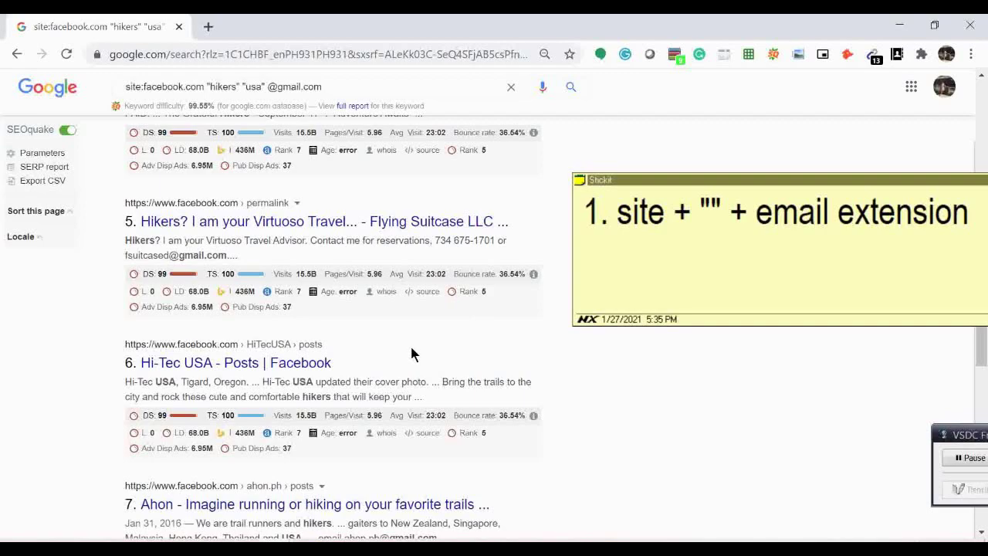
scroll(409, 343, "down", 1)
scroll(407, 340, "down", 5)
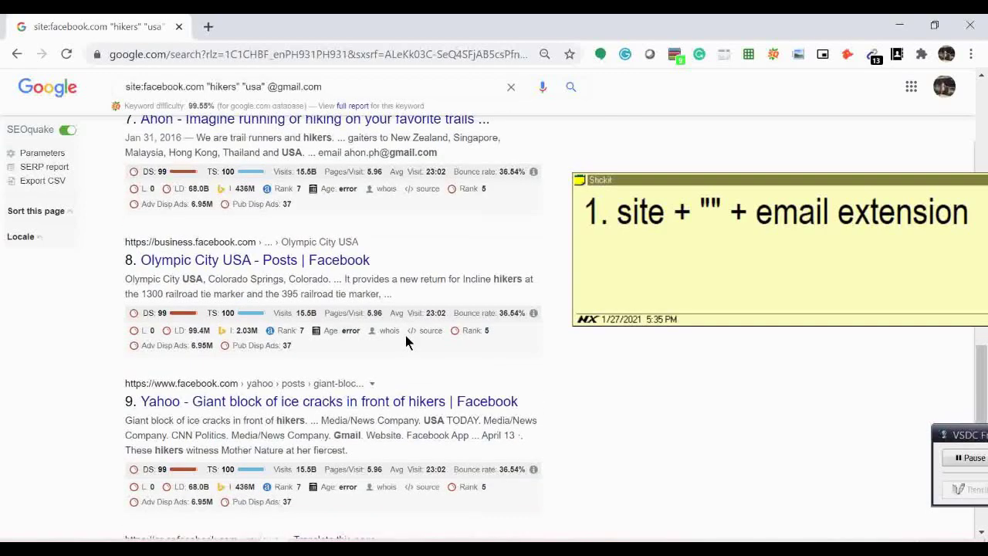
scroll(398, 339, "up", 4)
scroll(399, 344, "up", 3)
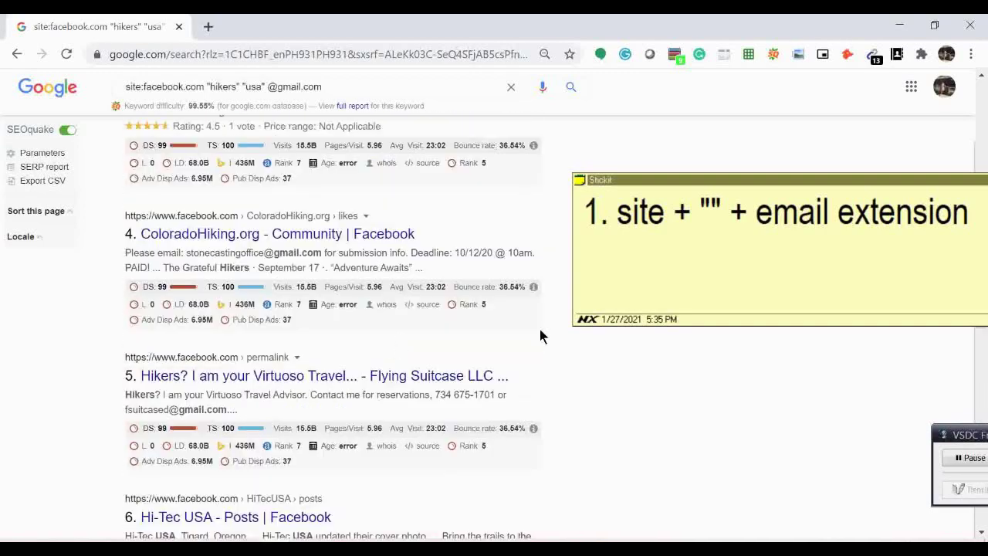
scroll(271, 180, "up", 3)
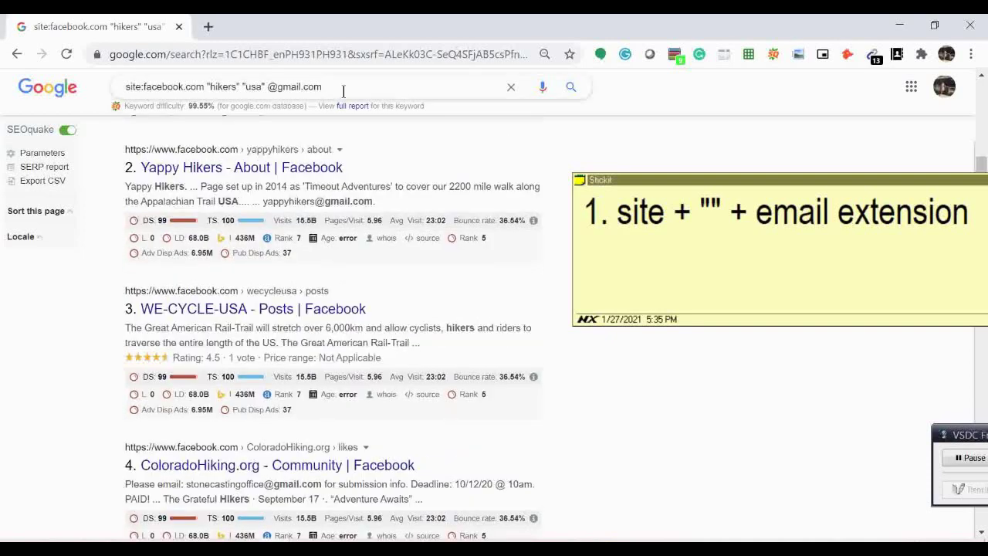
Compare the full query with the Hi-Tec USA and Ahon snippets, checking for the keywords and a Gmail address
left_click_drag(343, 87, 124, 90)
scroll(468, 370, "down", 6)
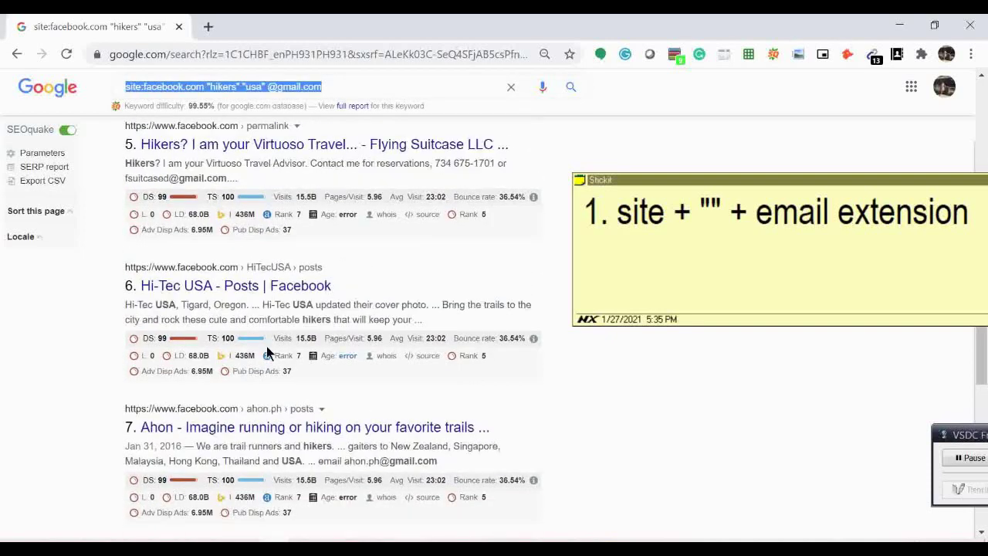
left_click_drag(178, 305, 151, 304)
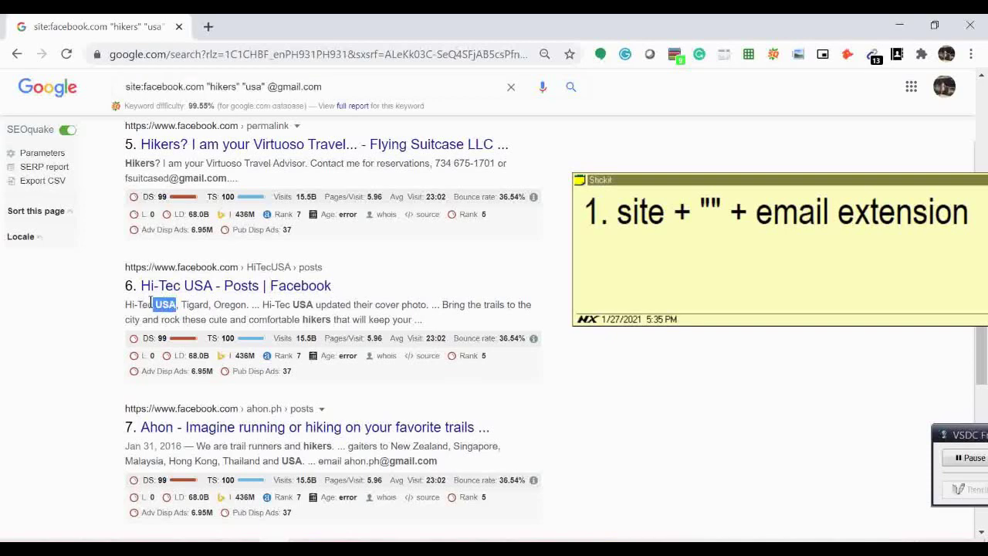
scroll(299, 309, "down", 2)
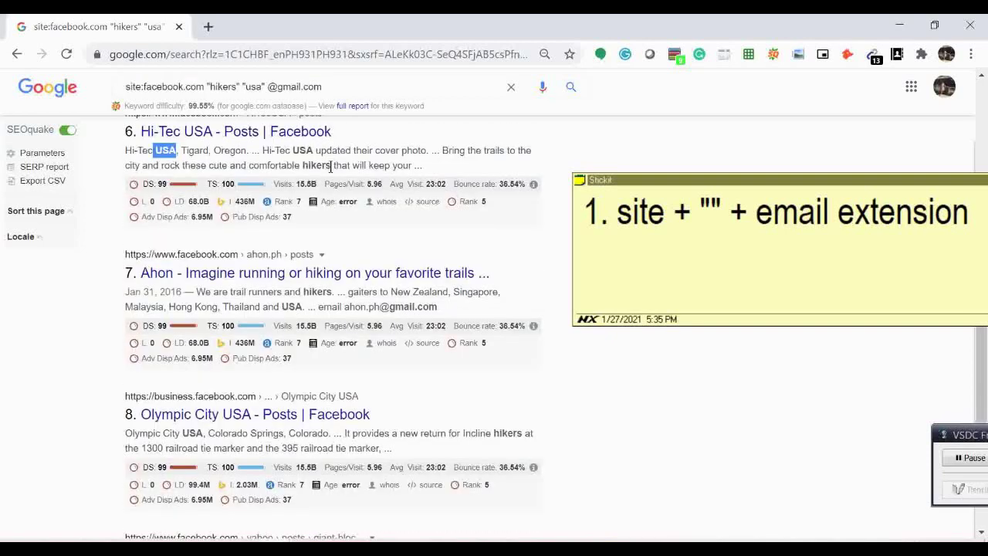
left_click_drag(332, 166, 302, 165)
scroll(246, 242, "up", 1)
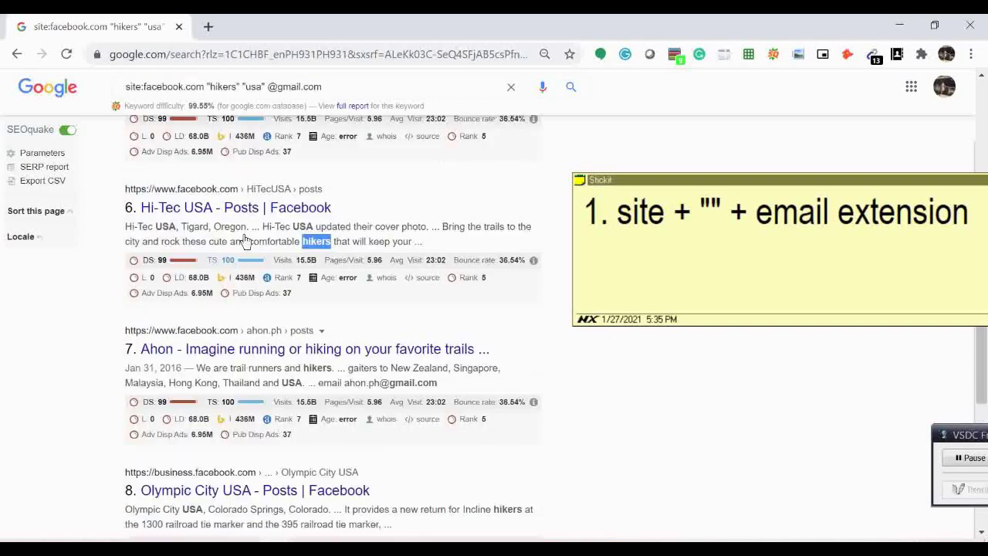
scroll(330, 368, "down", 1)
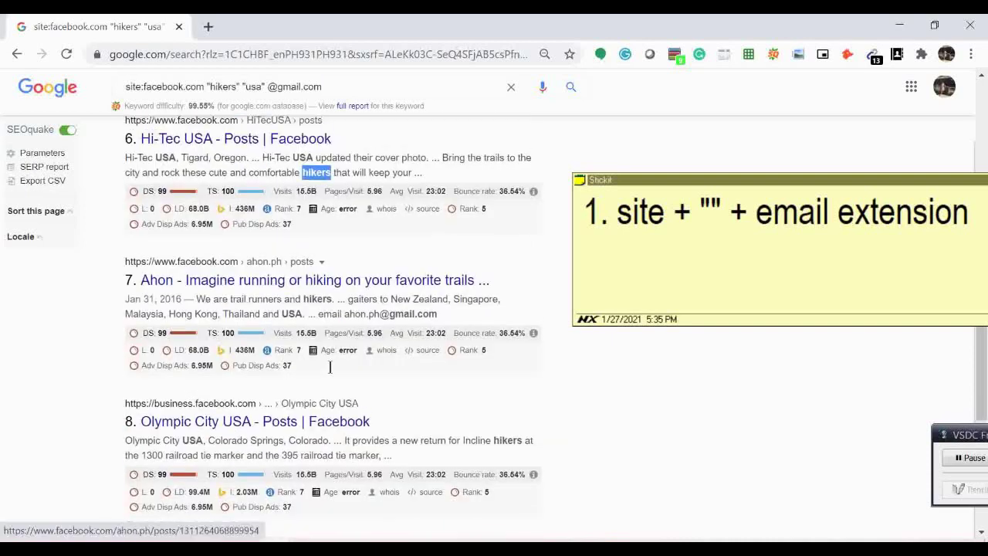
scroll(330, 368, "down", 1)
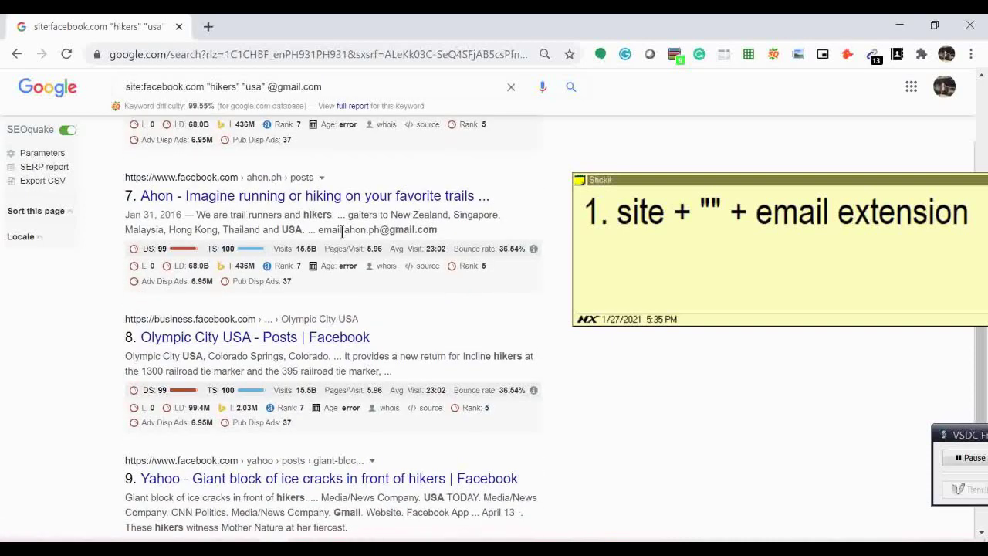
left_click_drag(438, 229, 341, 230)
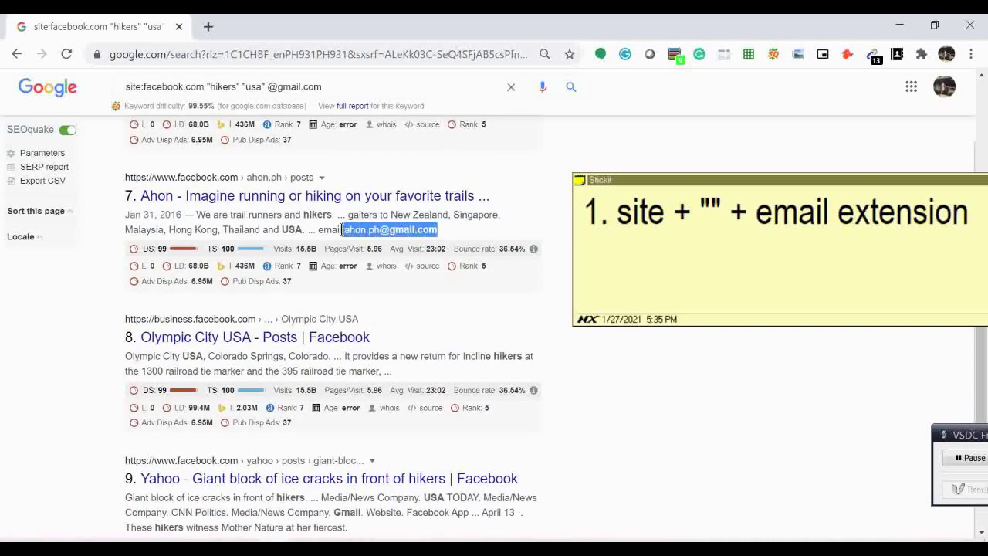
scroll(466, 382, "down", 2)
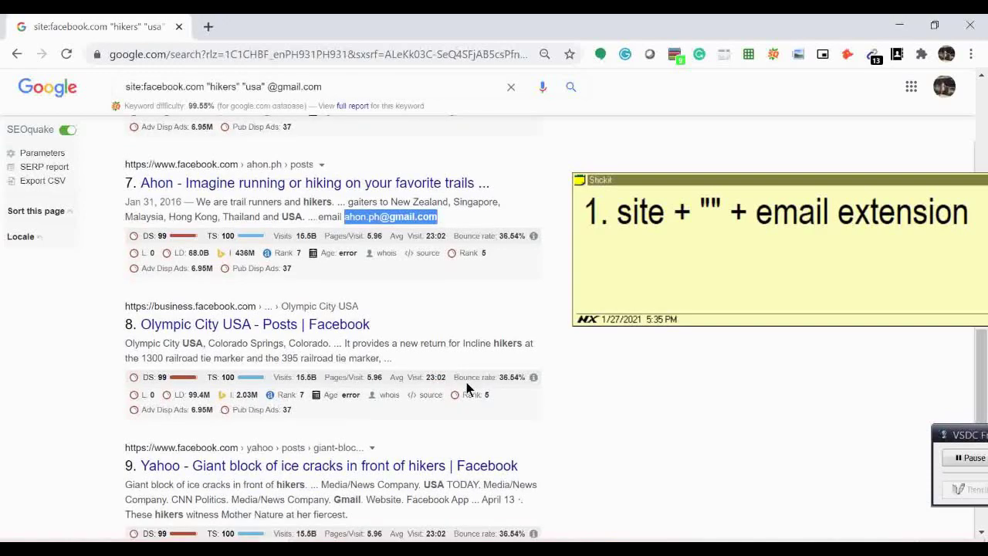
Bring the sticky note fully into view and review the site, keyword and email parts of the query
scroll(468, 386, "up", 9)
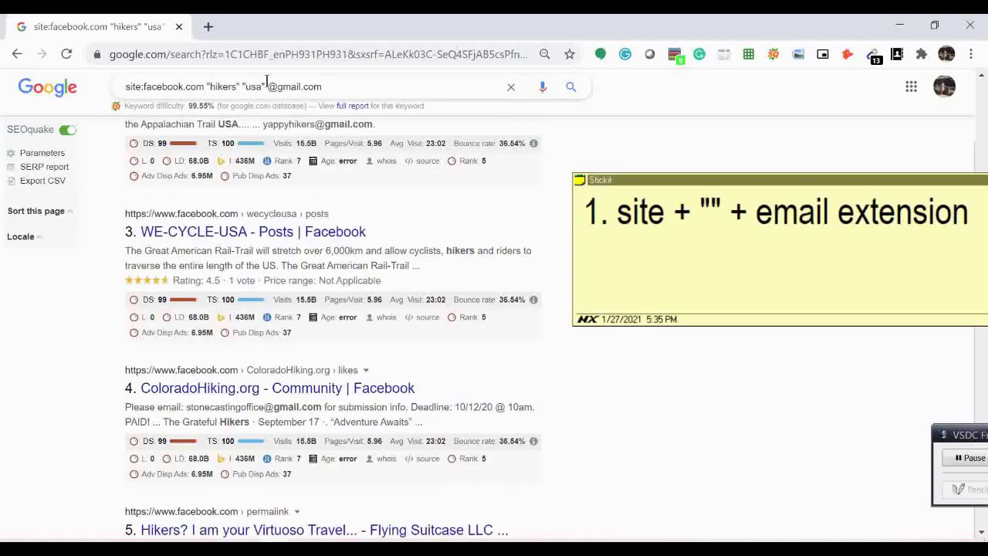
left_click(230, 87)
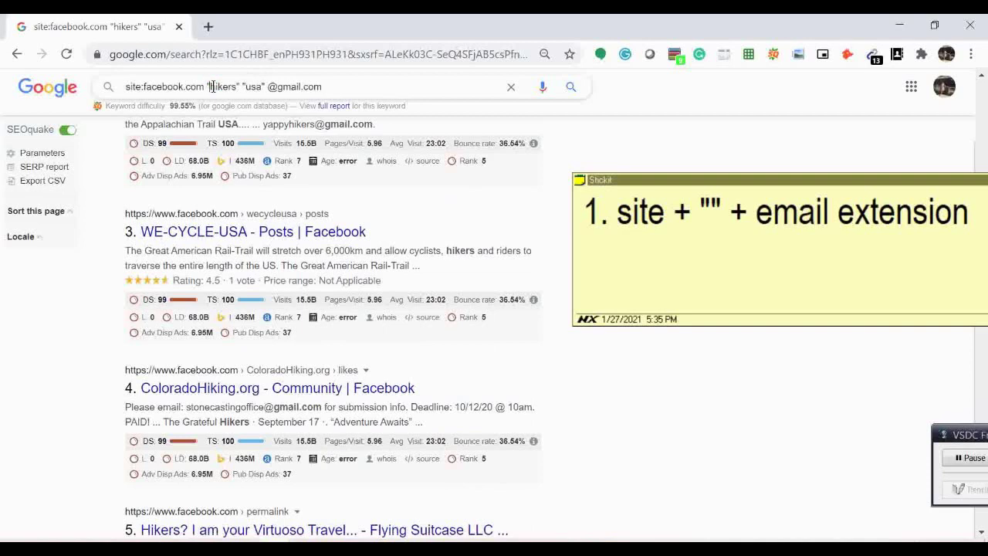
double_click(210, 86)
left_click_drag(655, 180, 600, 174)
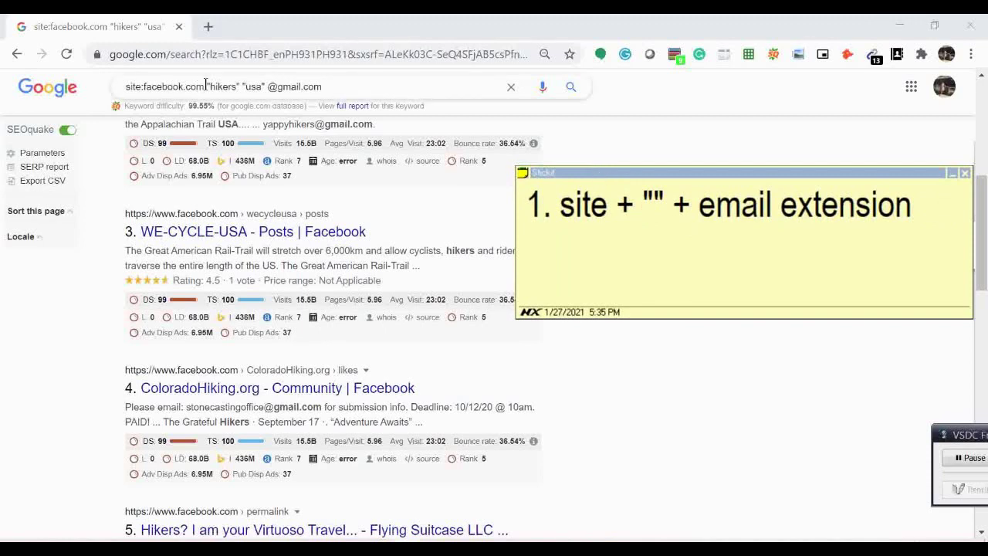
left_click_drag(206, 87, 147, 83)
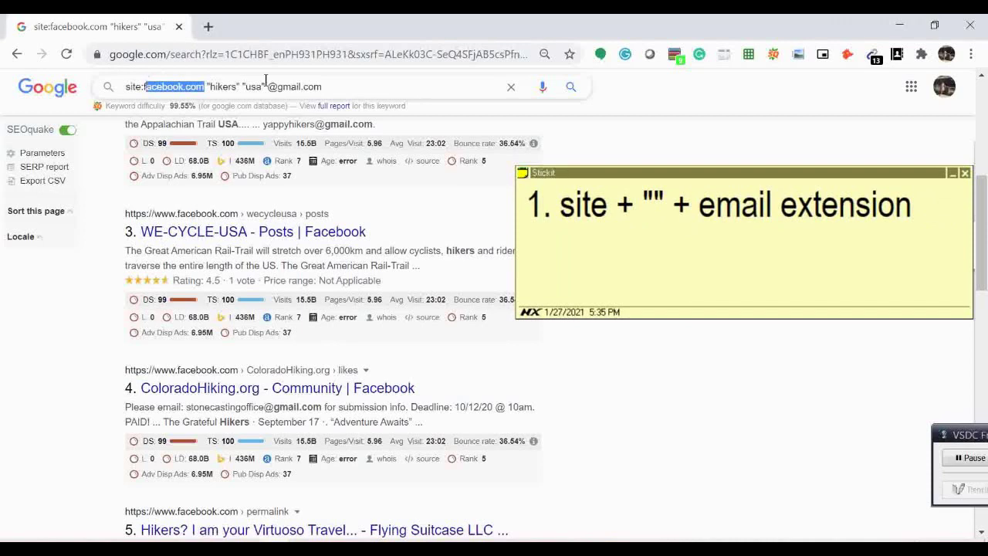
left_click_drag(323, 87, 112, 89)
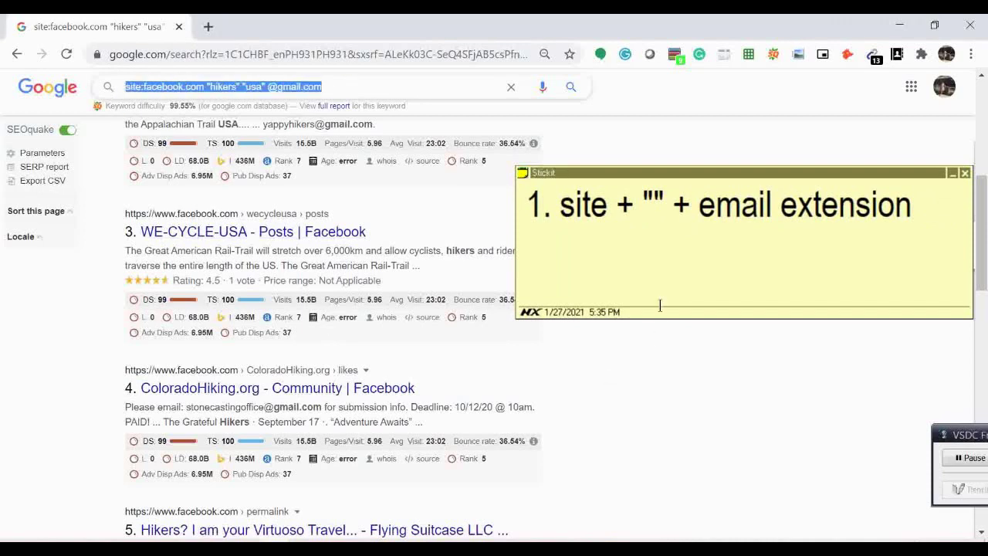
Examine the Think City result, checking its snippet for the hikers and USA keywords and a Gmail address
scroll(575, 415, "down", 1)
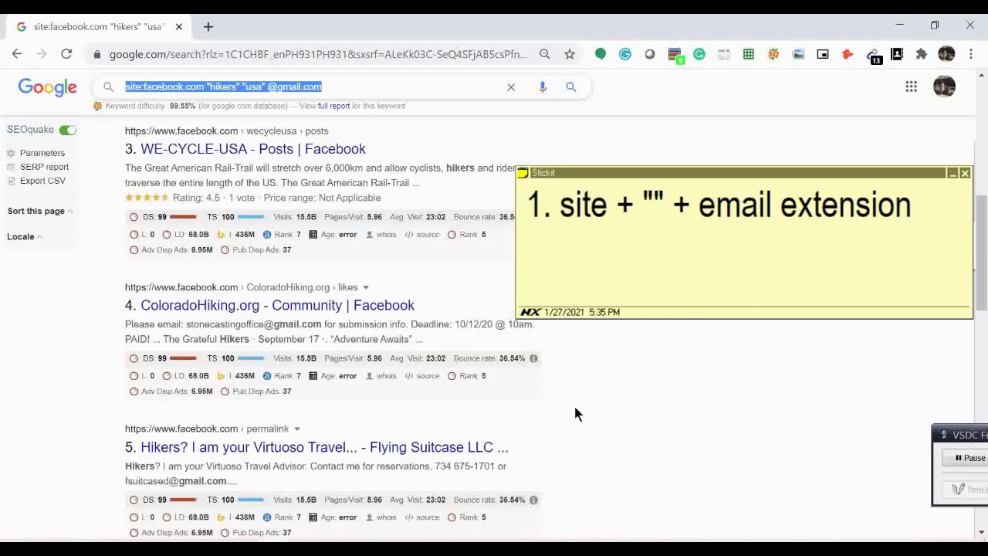
scroll(578, 414, "down", 9)
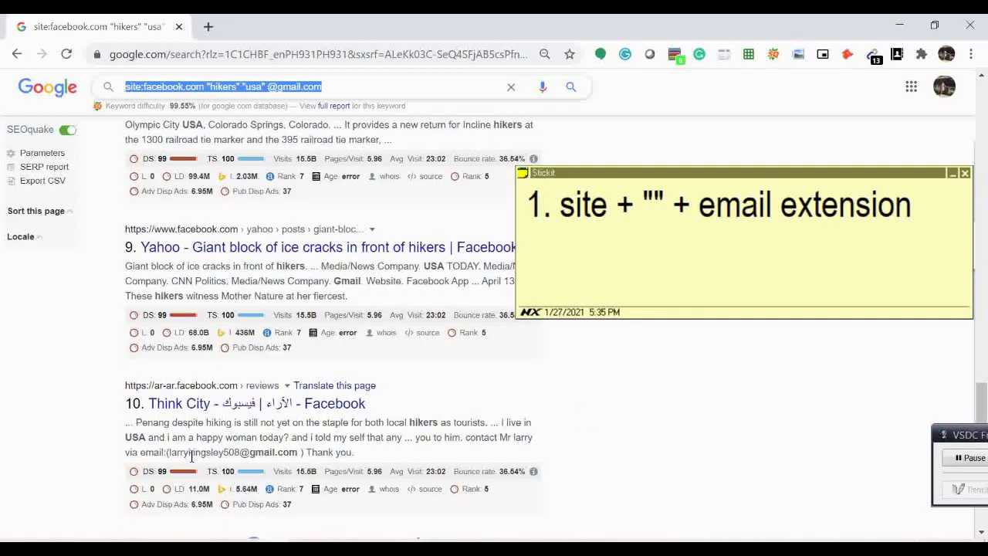
left_click_drag(170, 453, 301, 454)
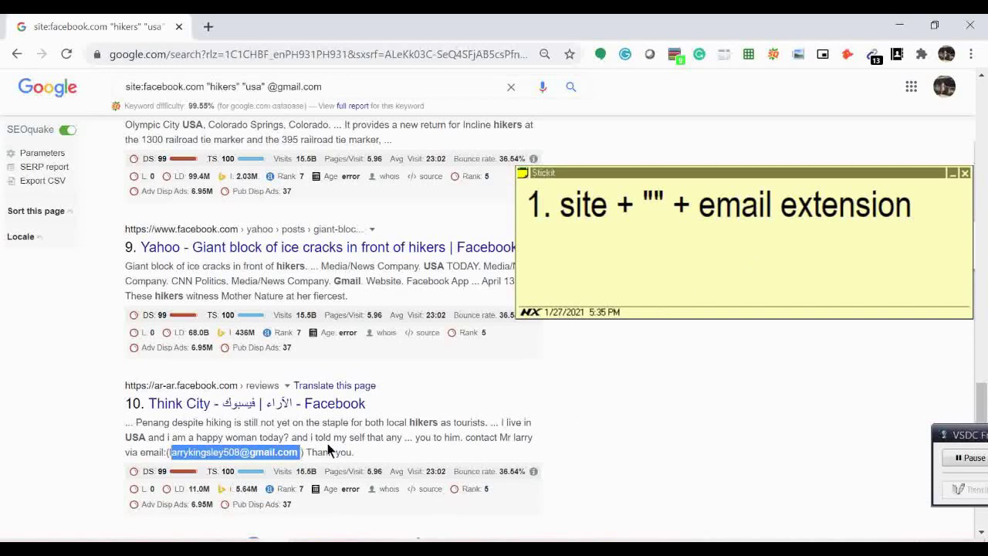
left_click_drag(147, 437, 137, 437)
left_click_drag(418, 424, 428, 423)
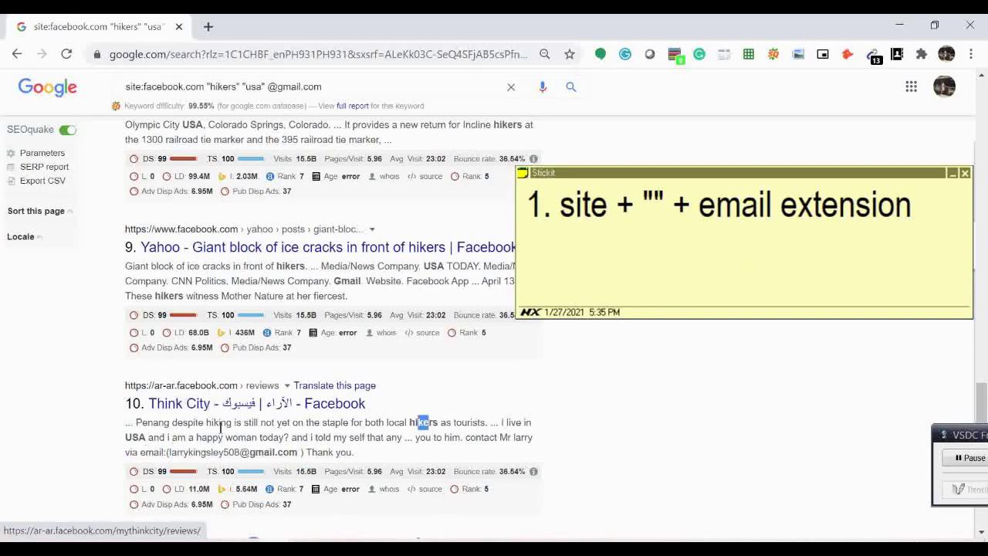
left_click_drag(177, 454, 312, 454)
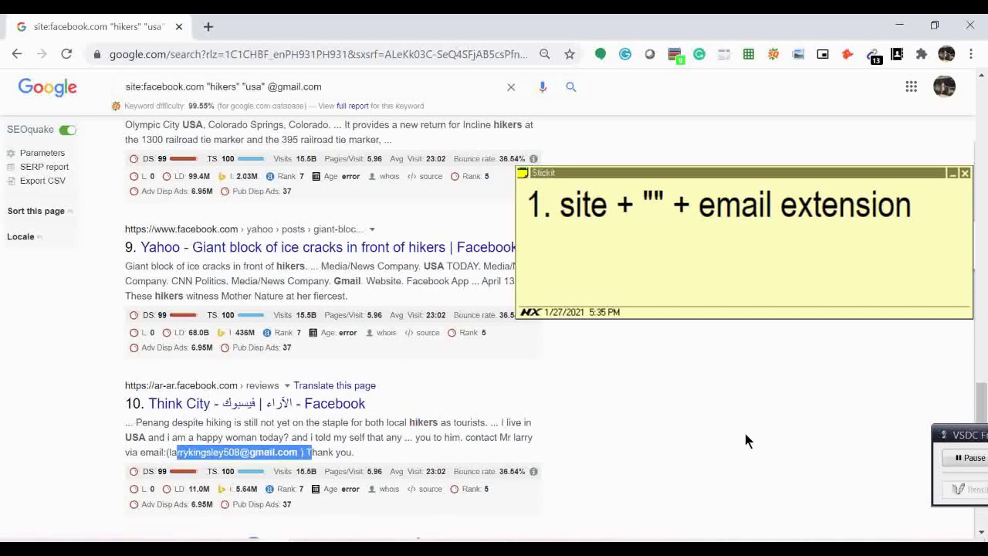
Replace the sticky note's text with "2. Shane Tool"
left_click(571, 305)
key("ctrl+a")
type("2. ")
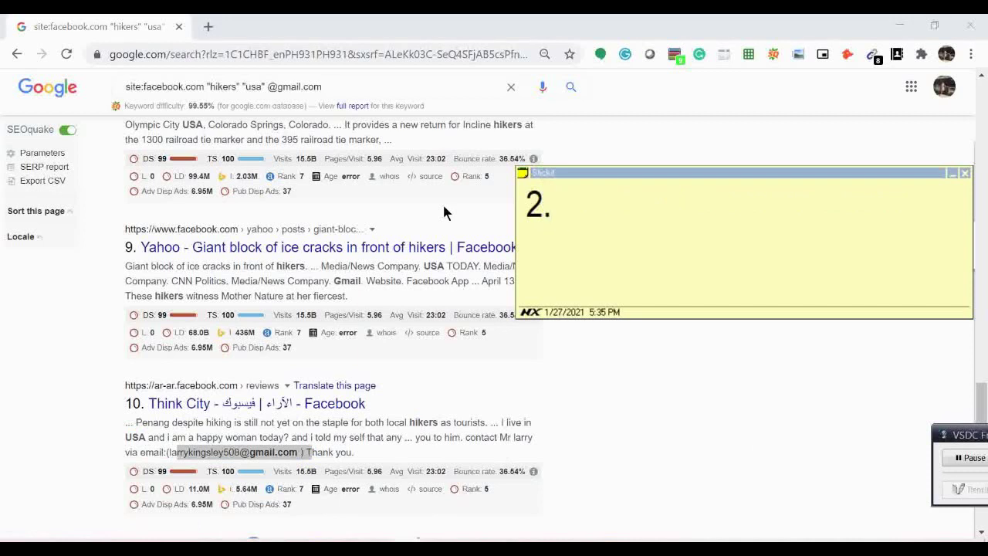
type("Sh")
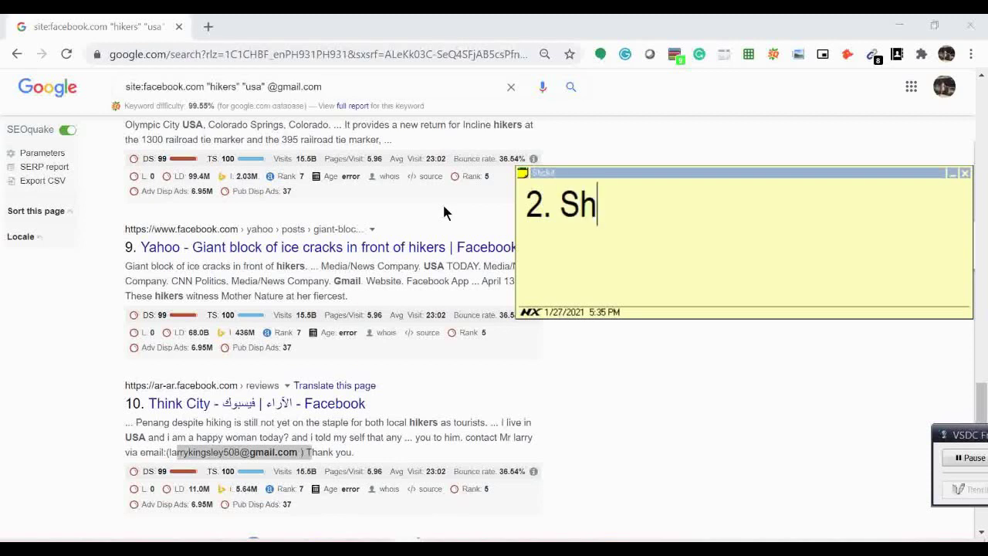
type("ane Tool")
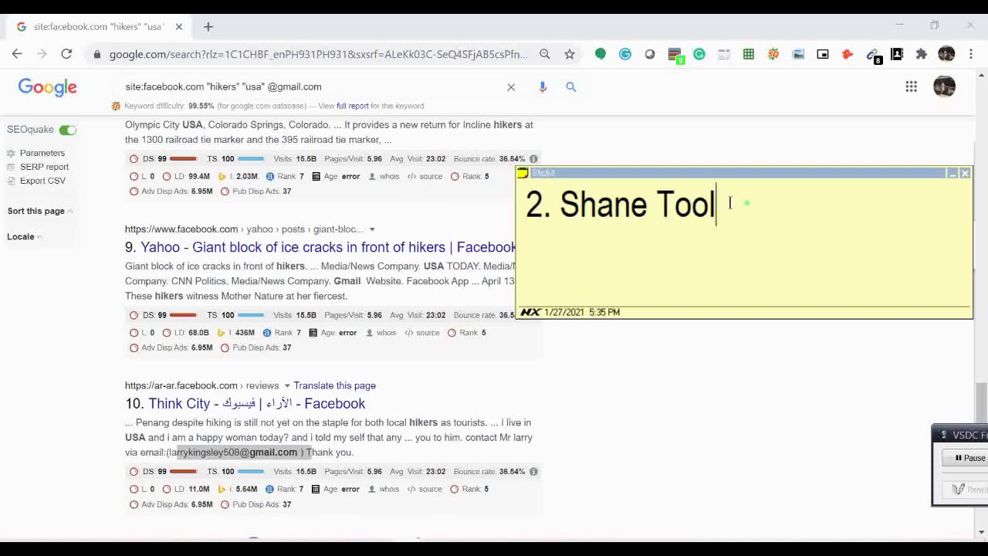
Copy "Shane Tool" from the sticky note and search Google for it in a new tab
left_click_drag(738, 205, 559, 205)
key("ctrl+c")
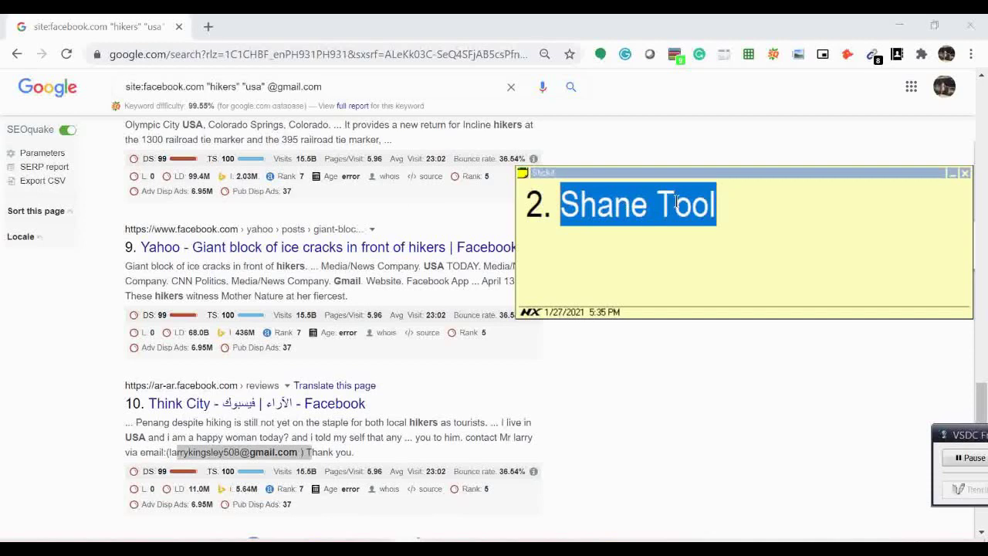
left_click(207, 26)
left_click(280, 47)
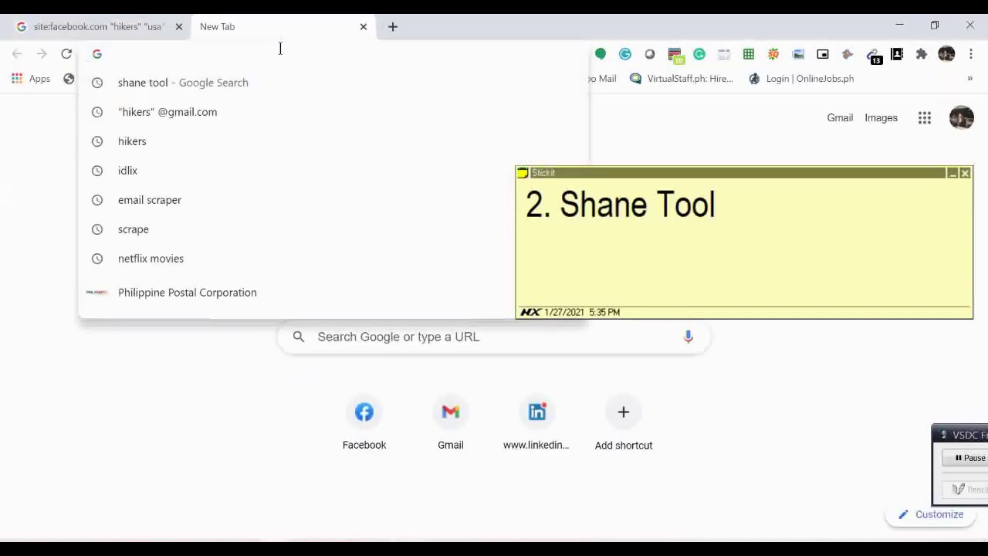
key("ctrl+v")
key("Return")
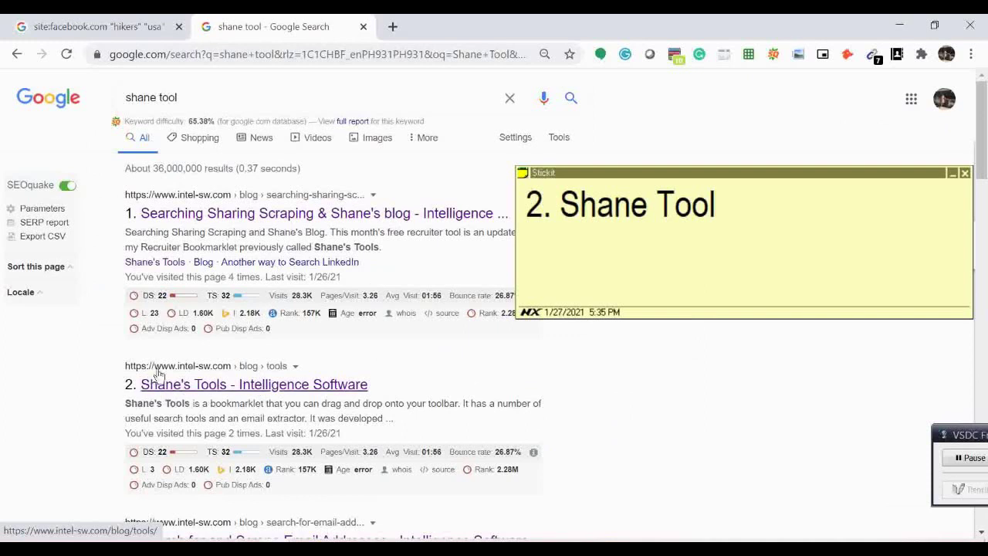
Open the Shane's Tools page on intel-sw.com from the results and locate its bookmarklet button
left_click(237, 391)
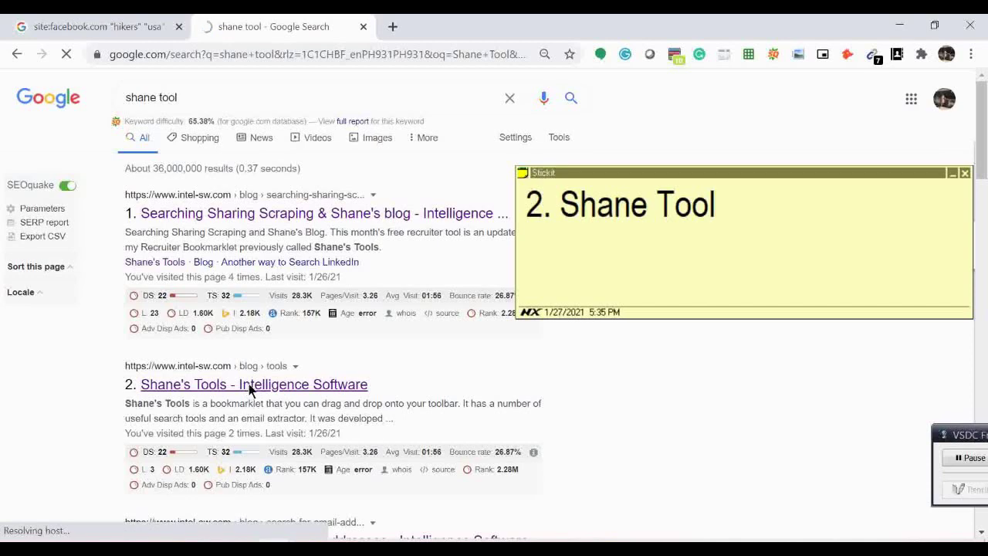
scroll(445, 376, "down", 2)
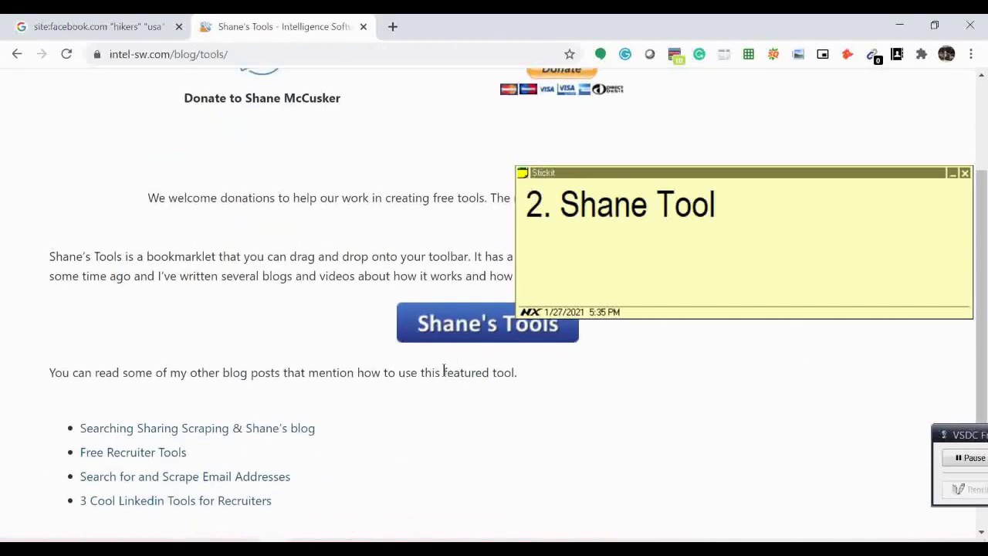
scroll(473, 444, "up", 1)
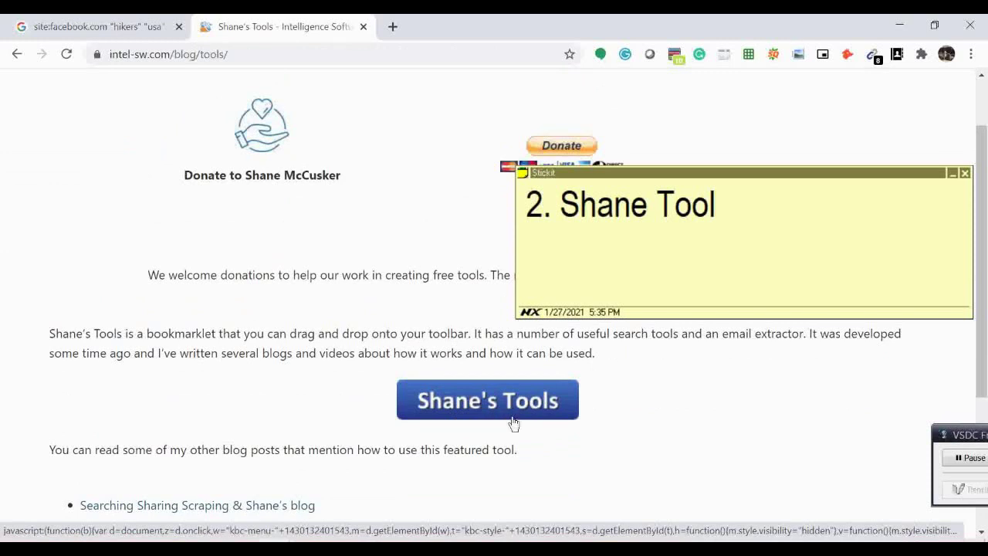
left_click(112, 21)
left_click(331, 27)
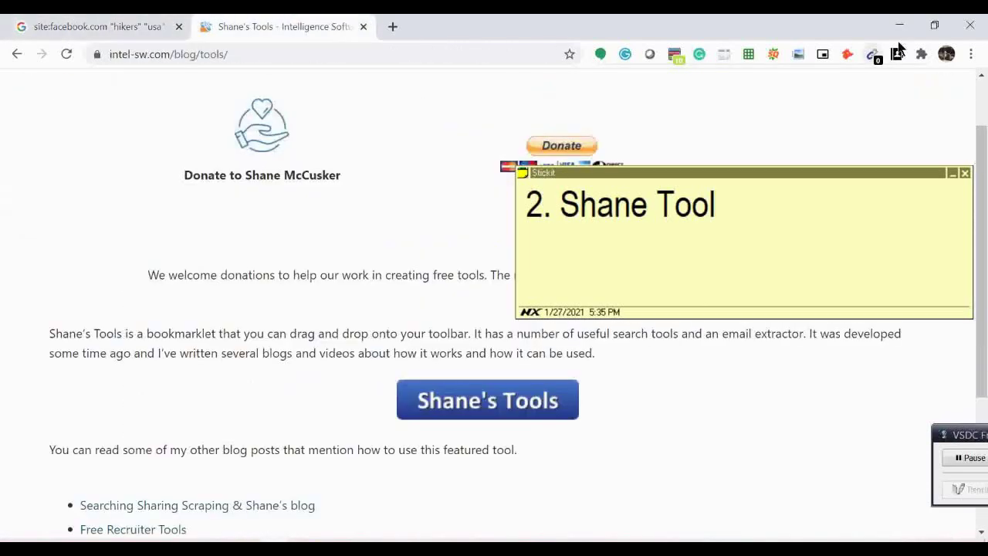
Check the browser's bookmarks for the Shanes Tools bookmarklet, then close the list without running it
left_click(972, 56)
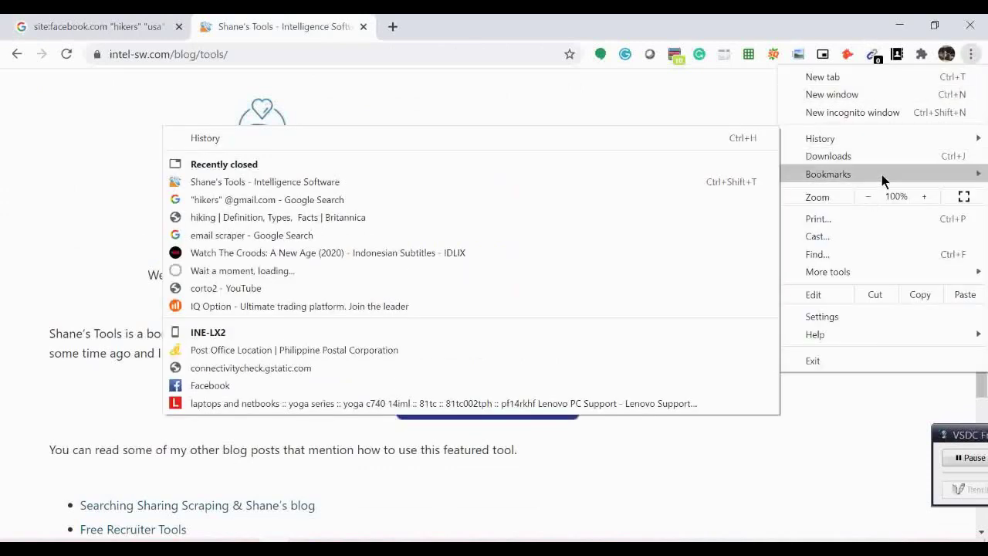
mouse_move(884, 177)
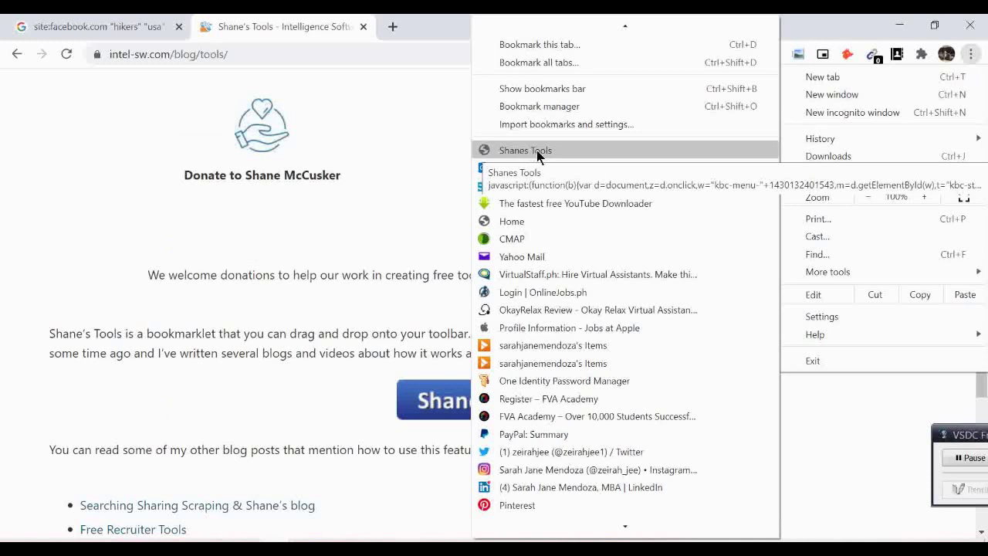
left_click(305, 171)
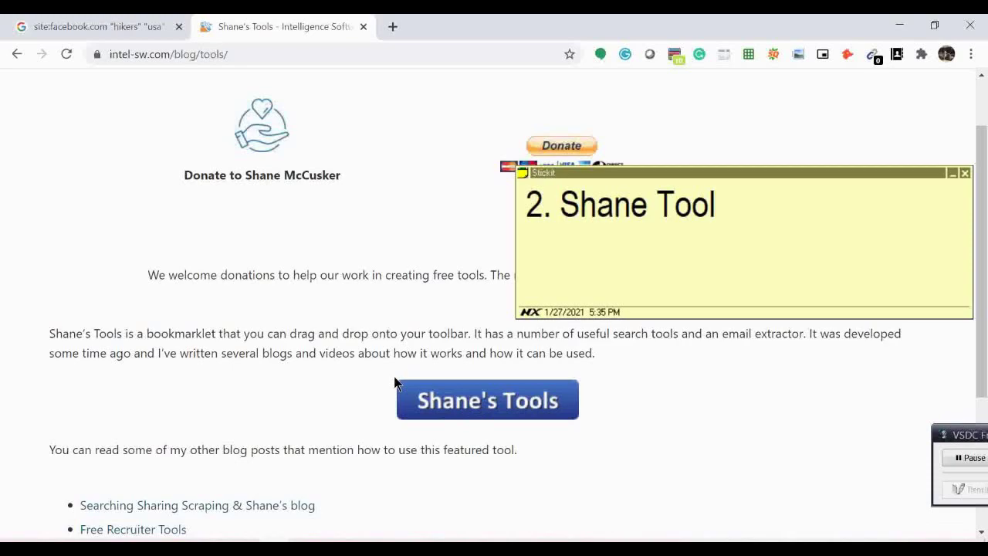
Return to the Facebook hikers search results and review the full query
left_click(110, 20)
scroll(523, 411, "up", 16)
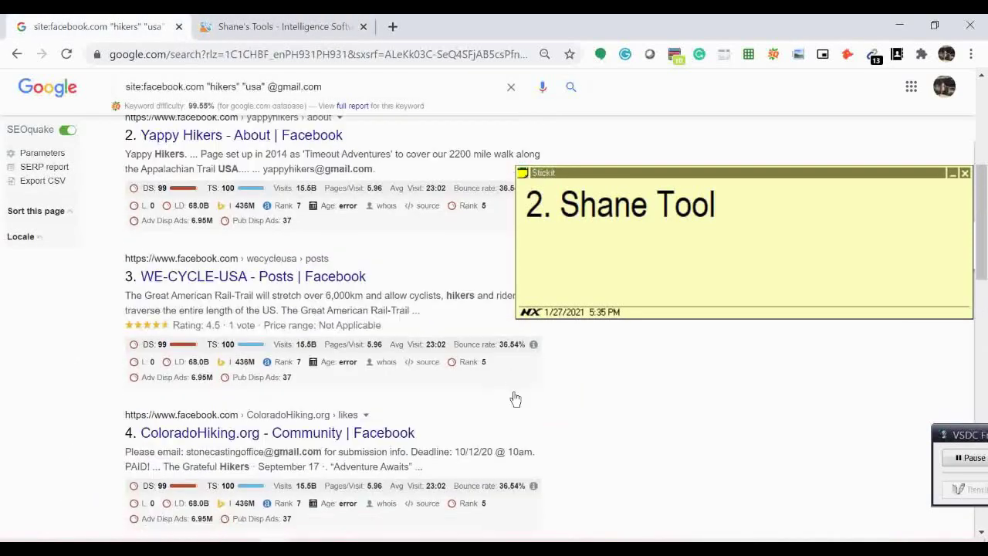
scroll(350, 331, "down", 2)
scroll(350, 331, "up", 2)
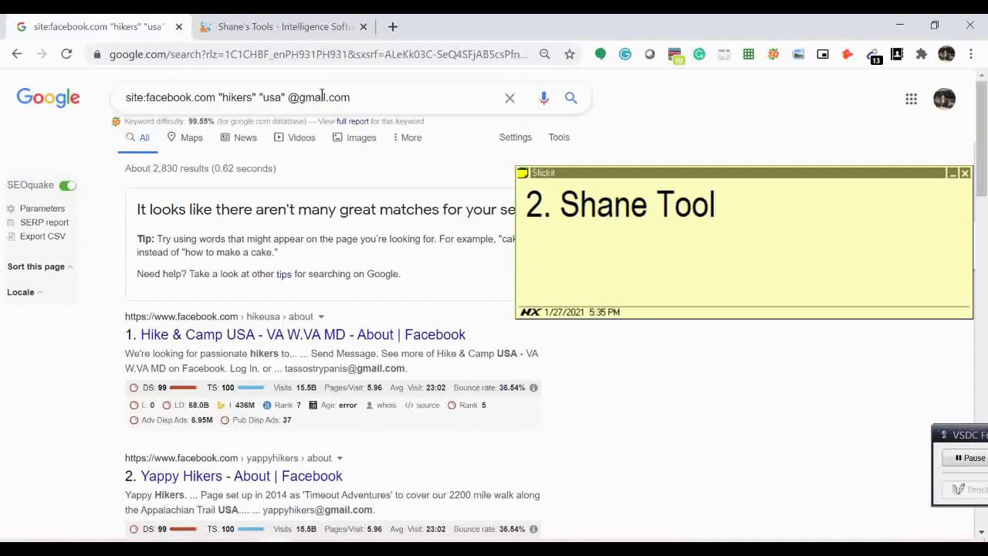
left_click_drag(351, 98, 157, 127)
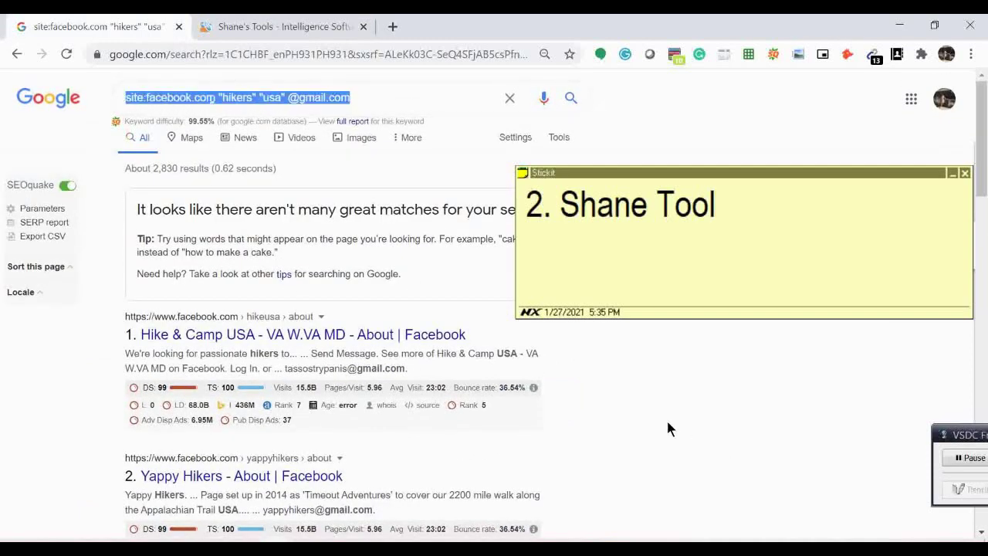
Look through the Facebook results down to the page numbers, rechecking the Think City snippet for a Gmail address
scroll(452, 375, "down", 1)
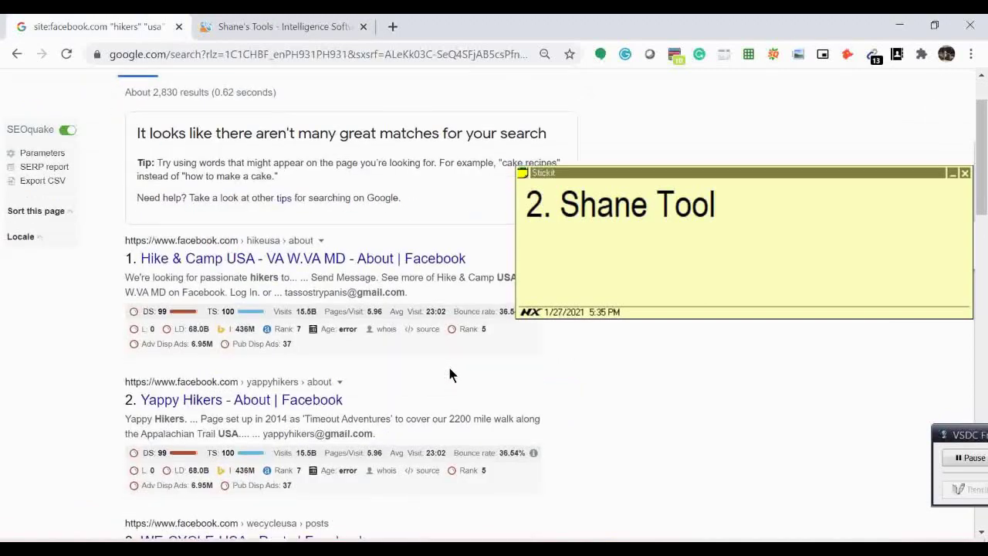
scroll(452, 374, "up", 1)
scroll(452, 374, "down", 5)
scroll(452, 374, "up", 2)
scroll(433, 369, "down", 2)
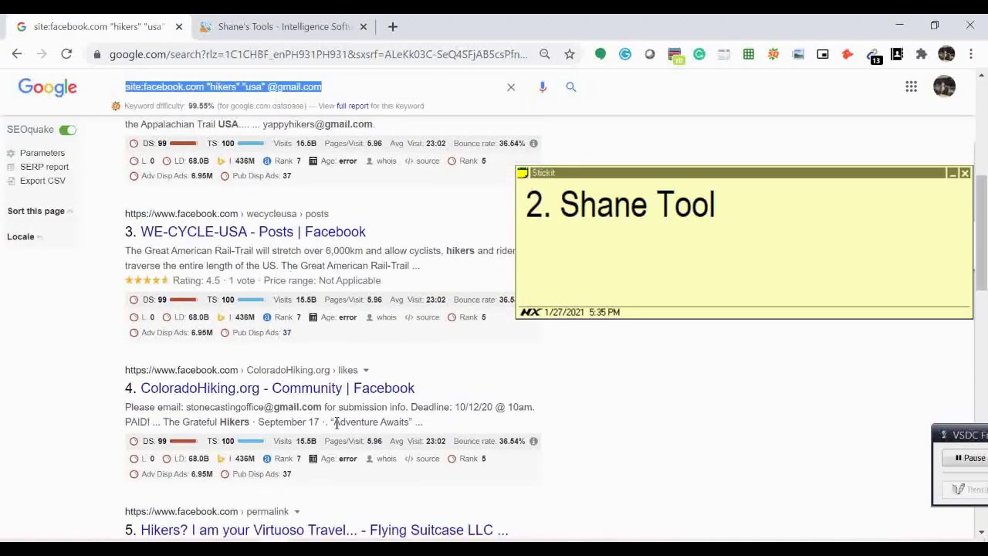
scroll(391, 371, "down", 5)
scroll(346, 223, "down", 5)
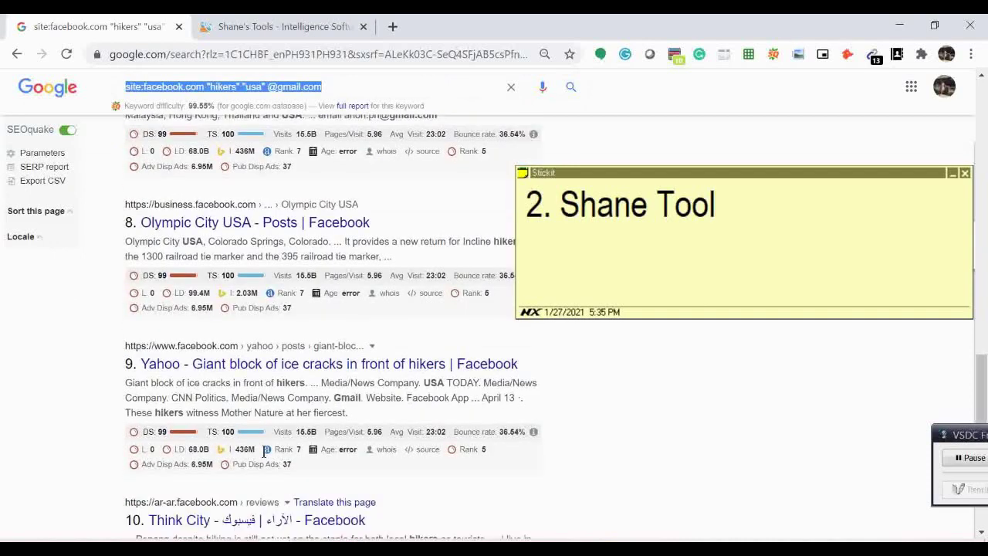
scroll(265, 452, "down", 3)
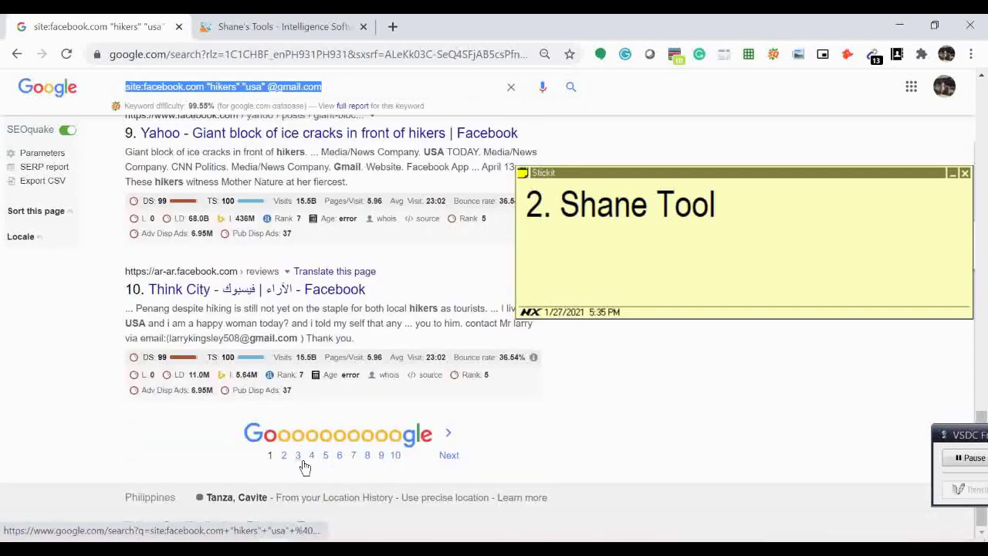
scroll(589, 439, "up", 3)
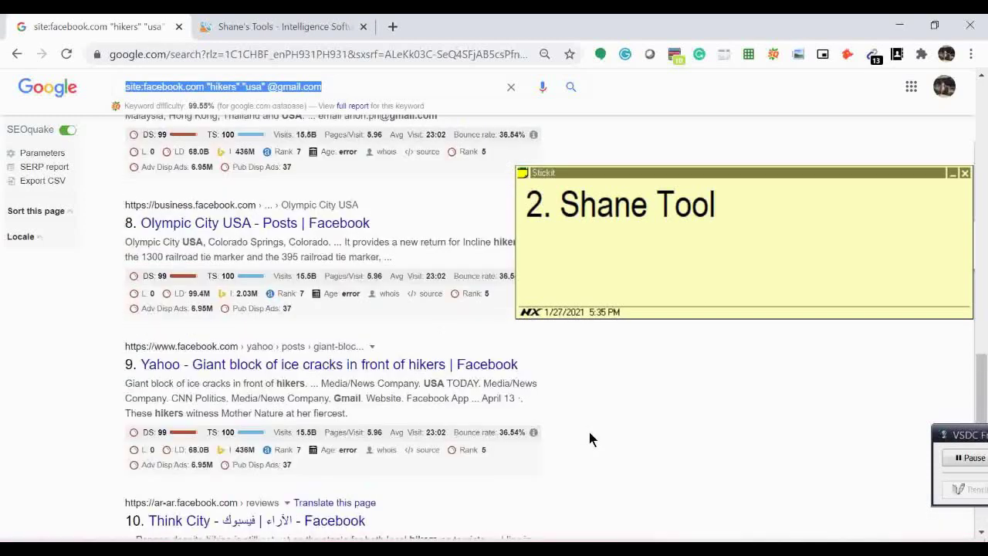
scroll(589, 440, "down", 3)
scroll(590, 440, "up", 2)
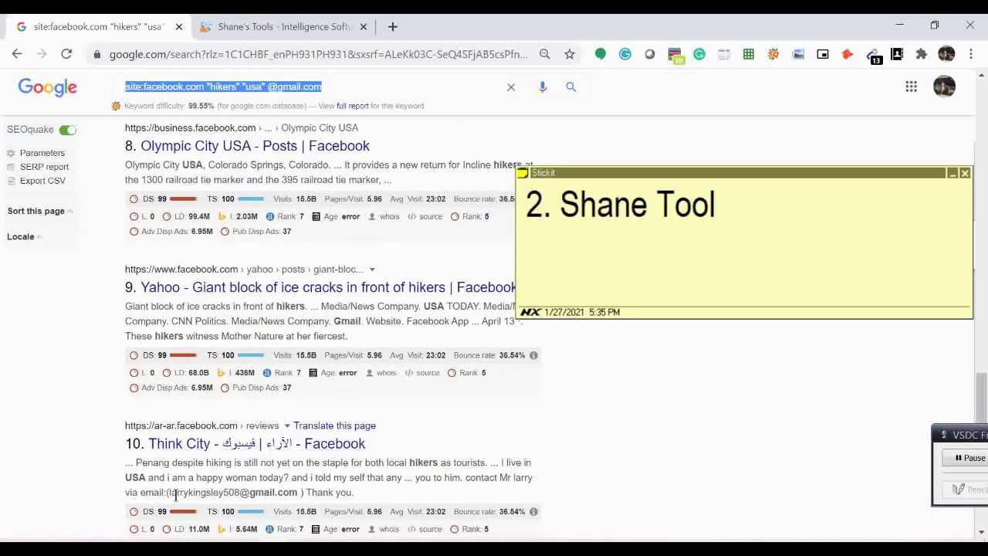
left_click_drag(172, 494, 296, 495)
scroll(512, 474, "up", 15)
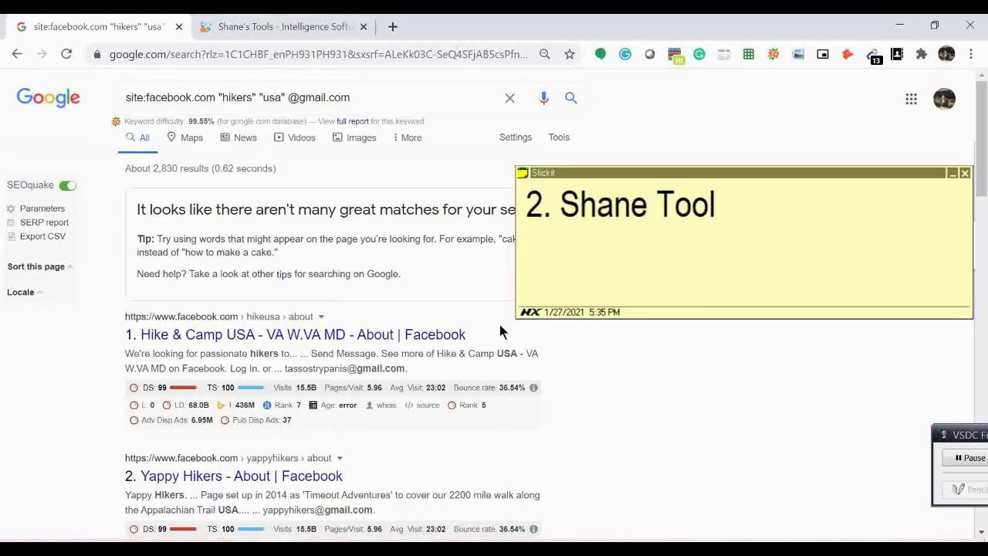
Move the sticky note clear of the results and select the entire search results page
left_click_drag(556, 171, 697, 279)
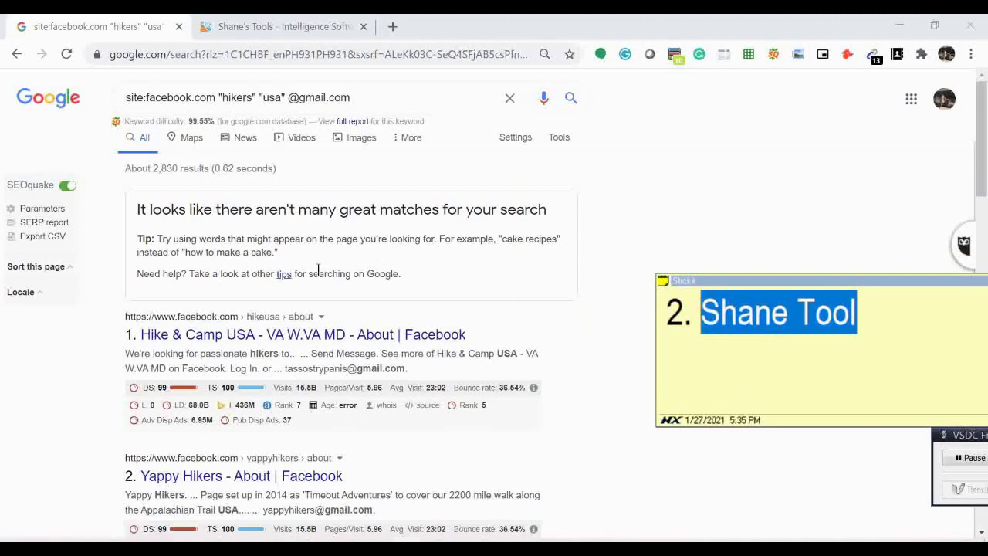
scroll(388, 332, "down", 4)
scroll(485, 343, "up", 4)
left_click(591, 369)
key("ctrl+a")
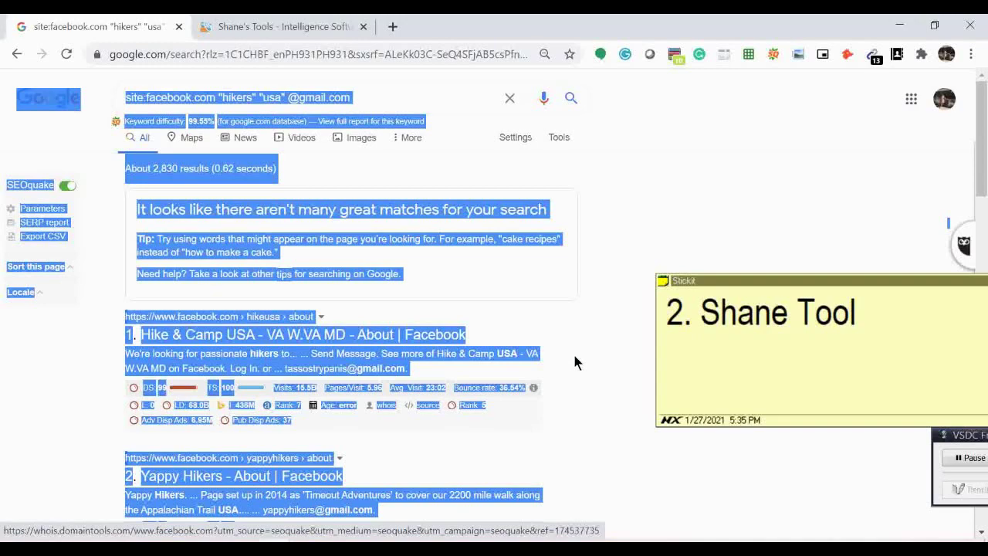
Run the Shanes Tools bookmarklet on the selected Facebook hikers results page and scrape its emails
scroll(362, 325, "down", 15)
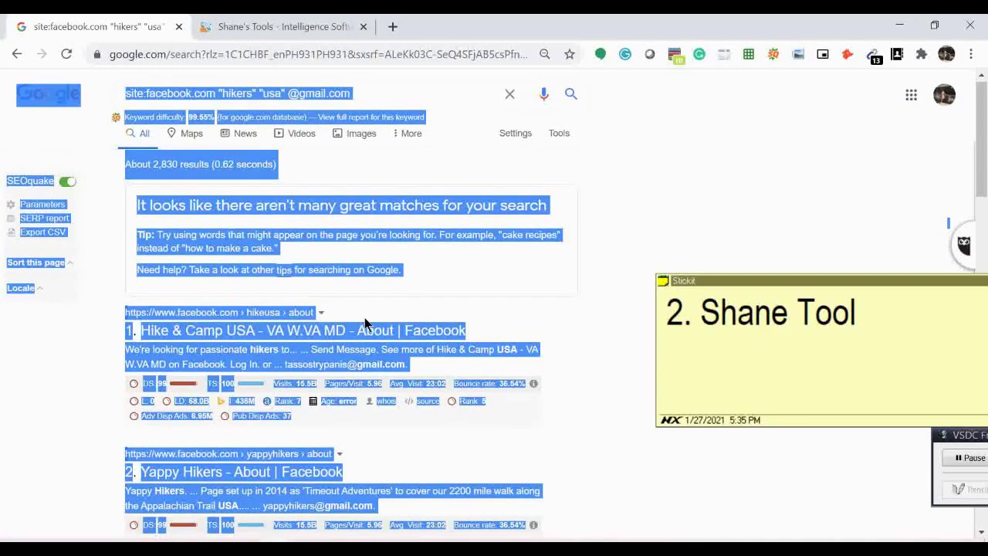
scroll(362, 321, "down", 1)
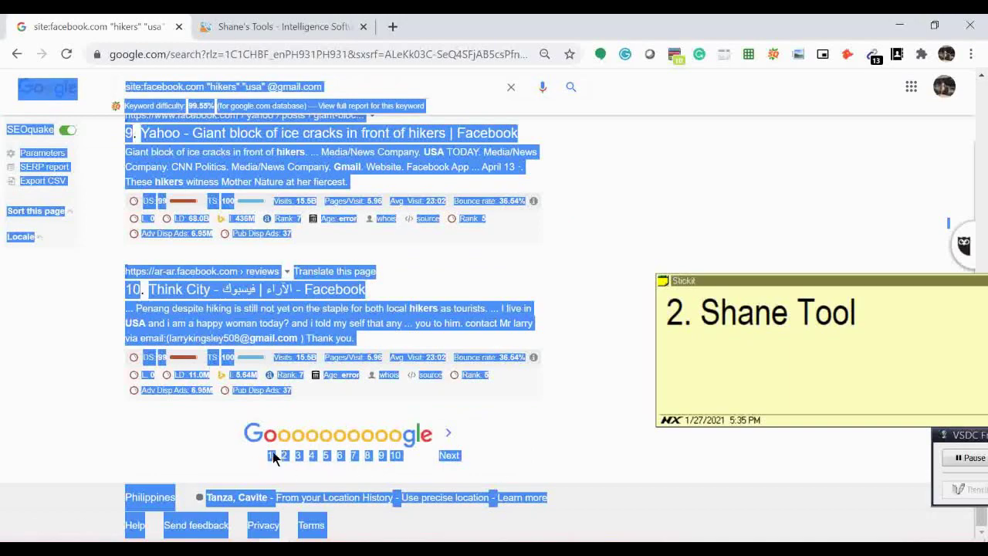
scroll(419, 319, "up", 4)
scroll(420, 324, "up", 12)
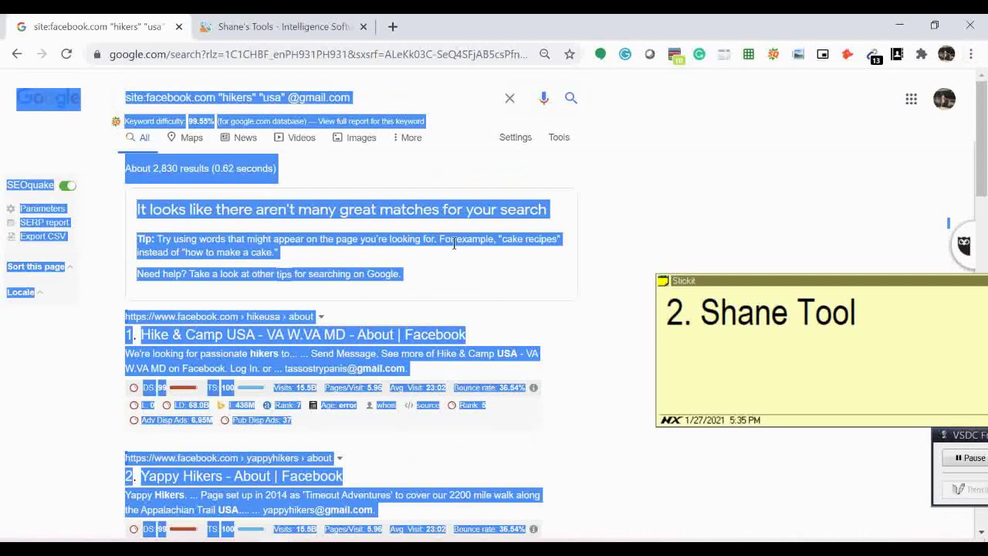
left_click(972, 55)
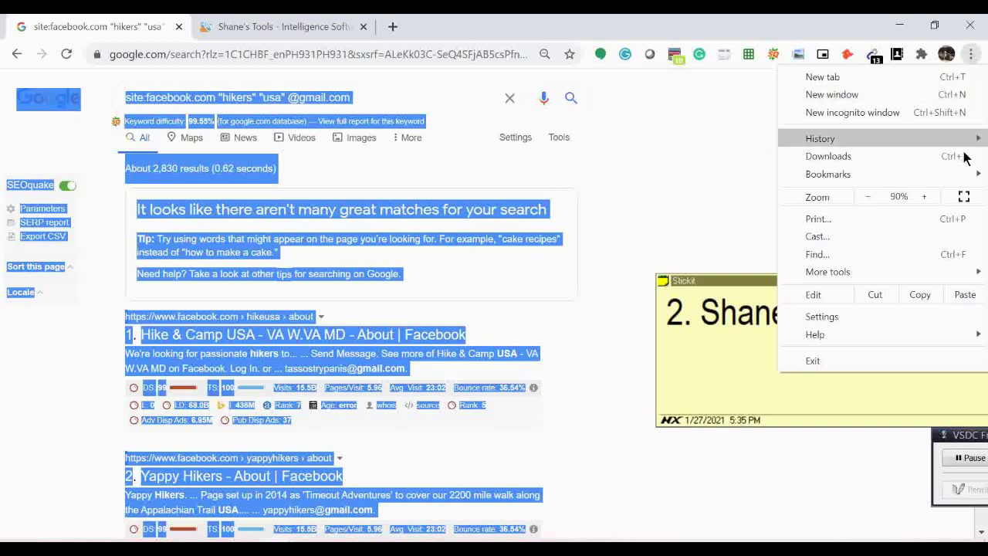
mouse_move(957, 177)
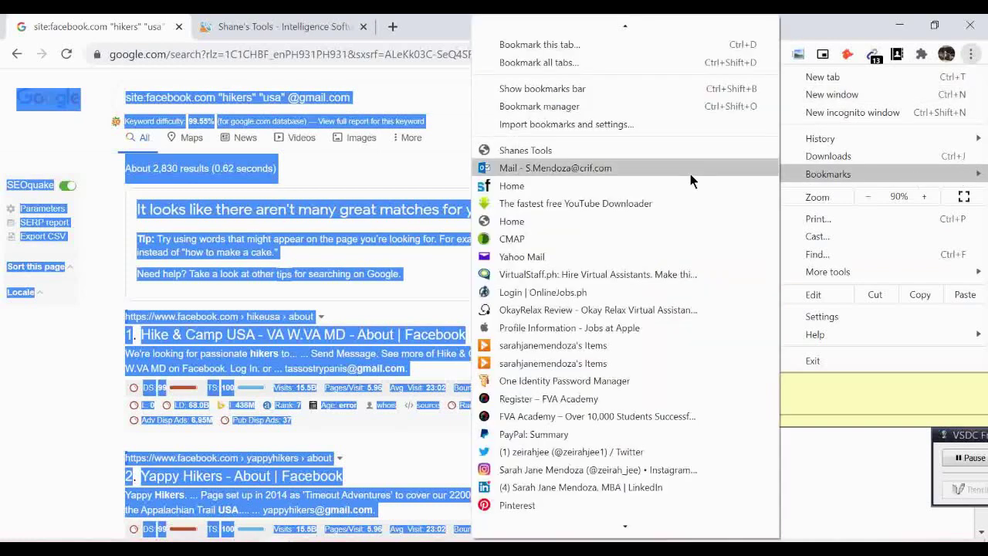
left_click(595, 149)
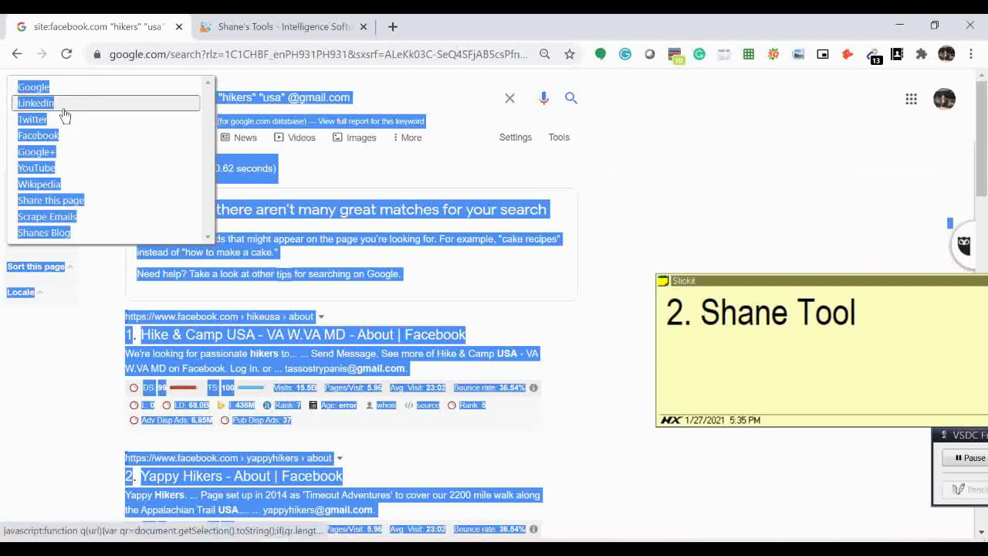
left_click(54, 223)
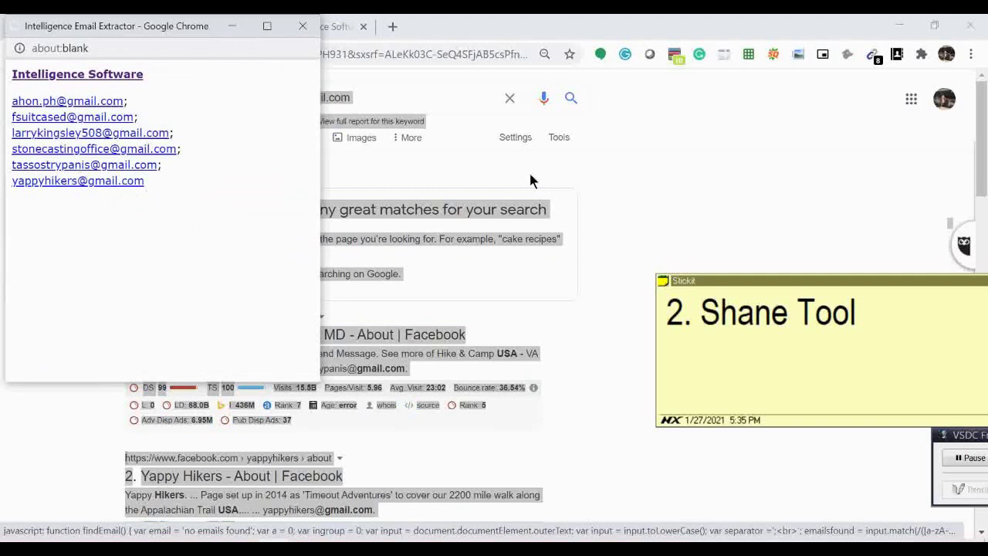
Return to the Facebook results, reselect the whole page, and scrape its emails again with the Shanes Tools bookmarklet
left_click(710, 186)
scroll(479, 270, "down", 9)
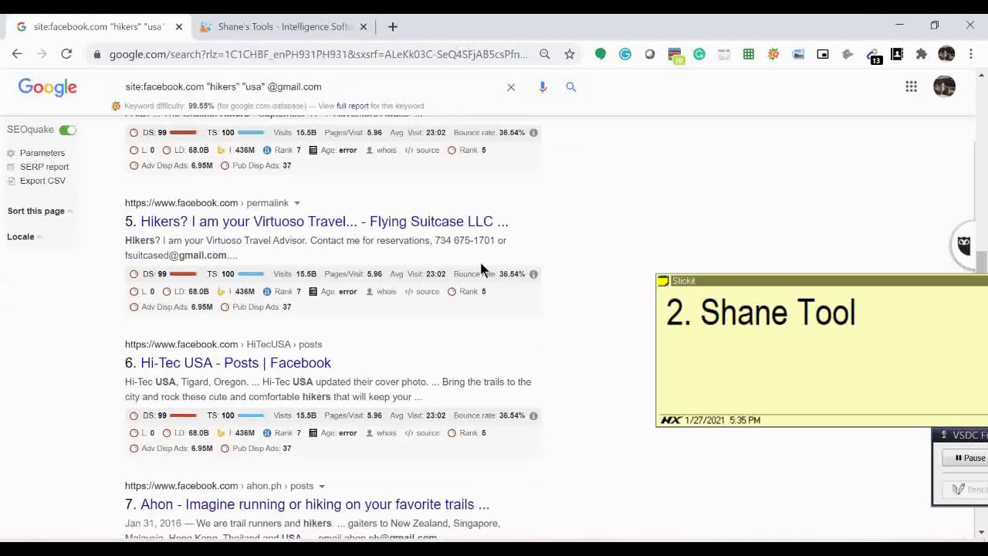
scroll(481, 265, "down", 4)
scroll(478, 269, "up", 12)
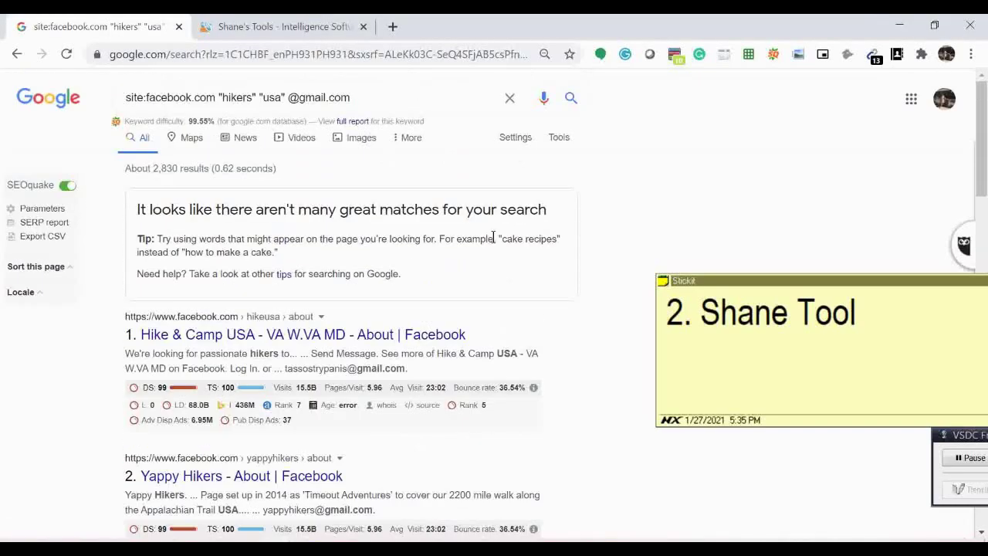
scroll(494, 239, "down", 7)
scroll(492, 236, "up", 7)
key("ctrl+a")
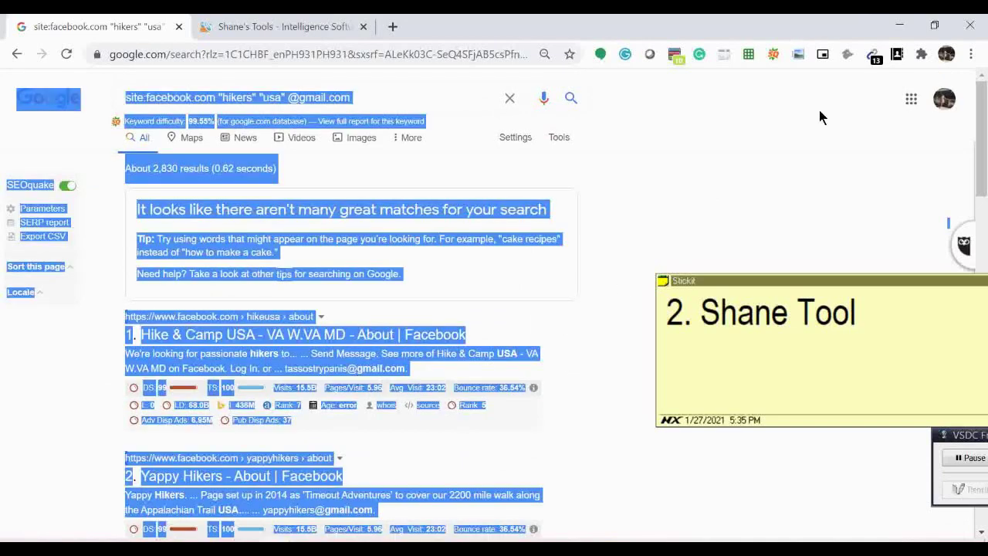
left_click(971, 54)
mouse_move(862, 173)
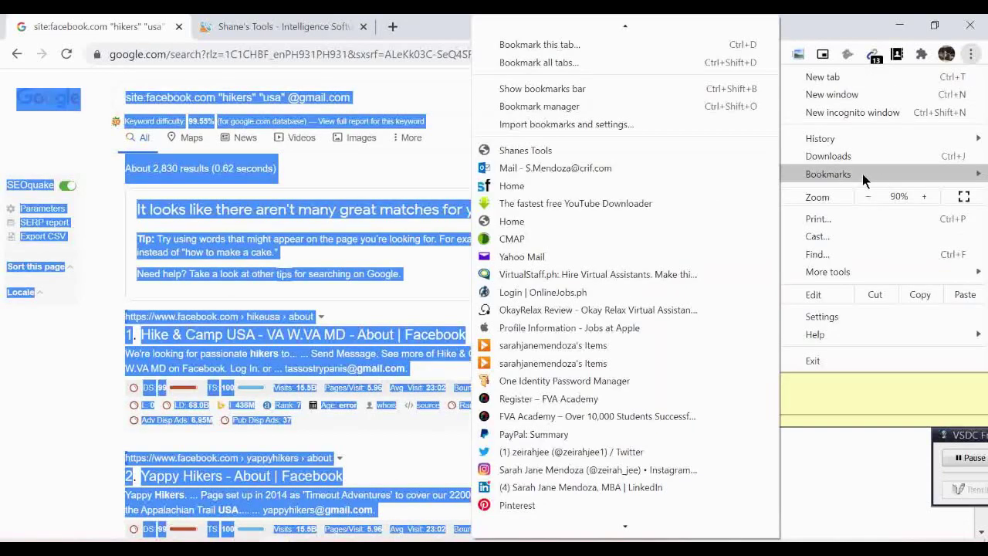
left_click(541, 155)
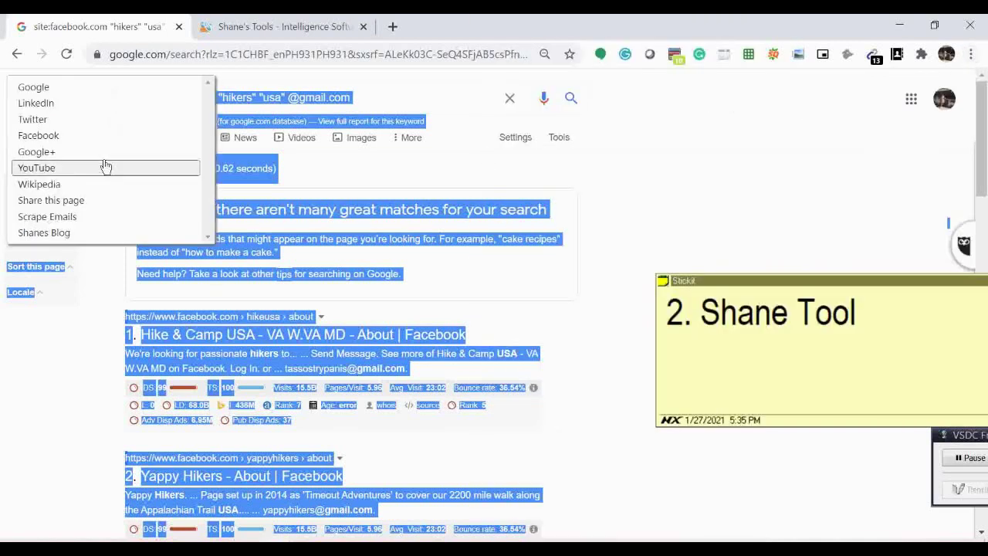
left_click(83, 223)
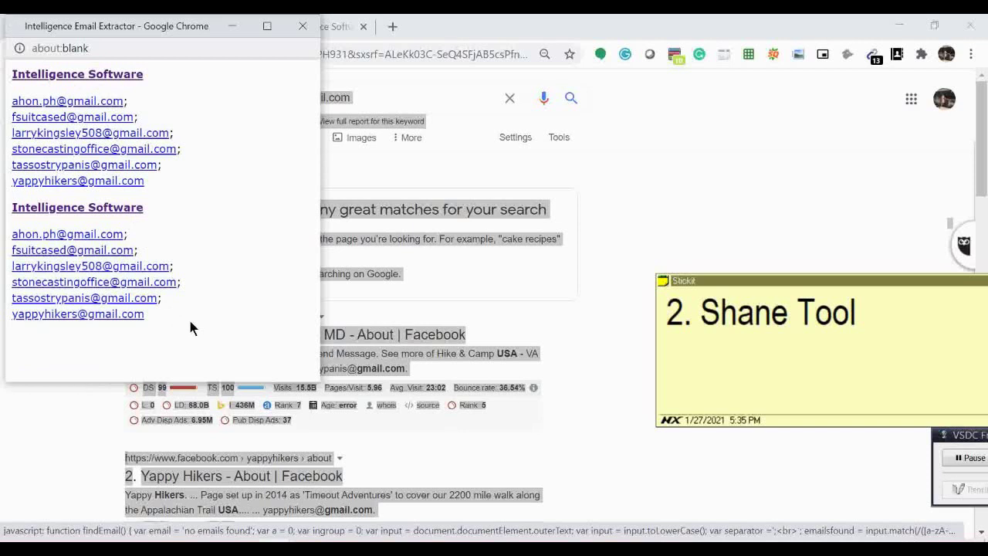
Copy the second block of scraped email addresses and paste it into a new, enlarged sticky note
left_click_drag(182, 325, 12, 235)
key("ctrl+c")
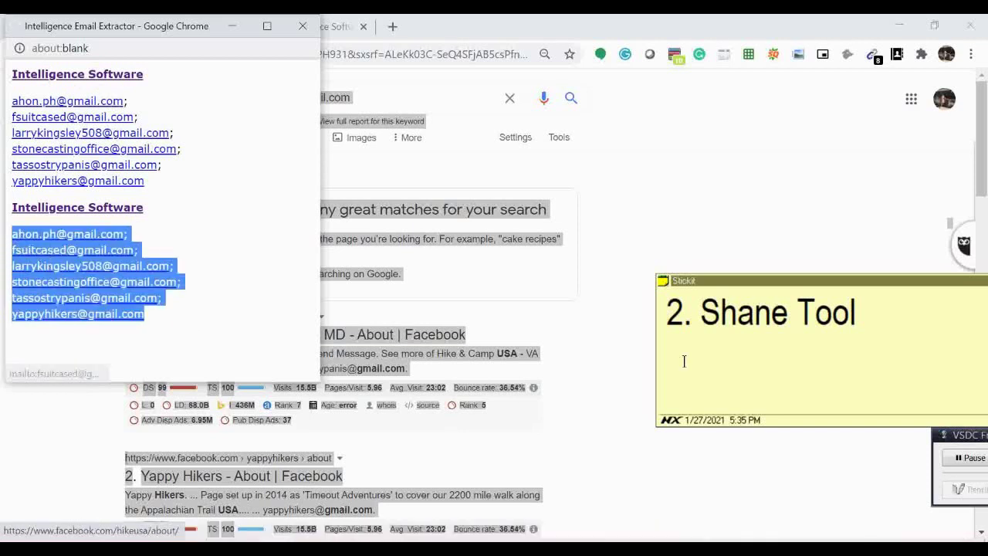
left_click(694, 549)
left_click(707, 463)
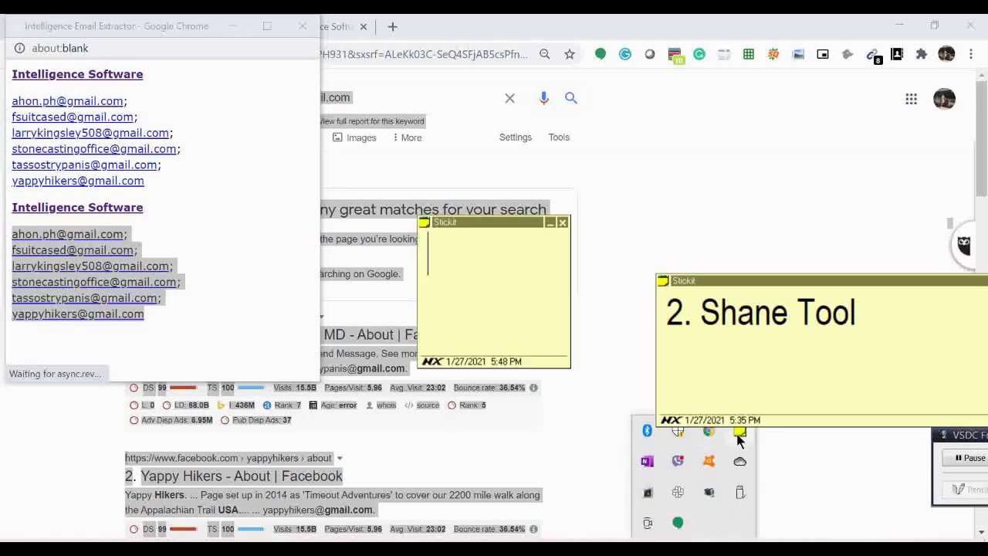
left_click_drag(474, 214, 399, 118)
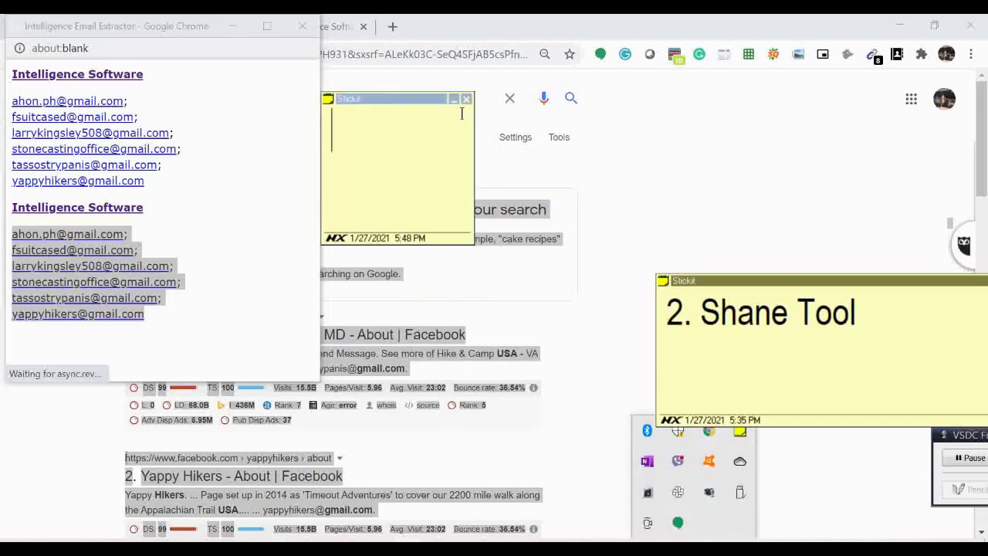
left_click_drag(474, 242, 748, 245)
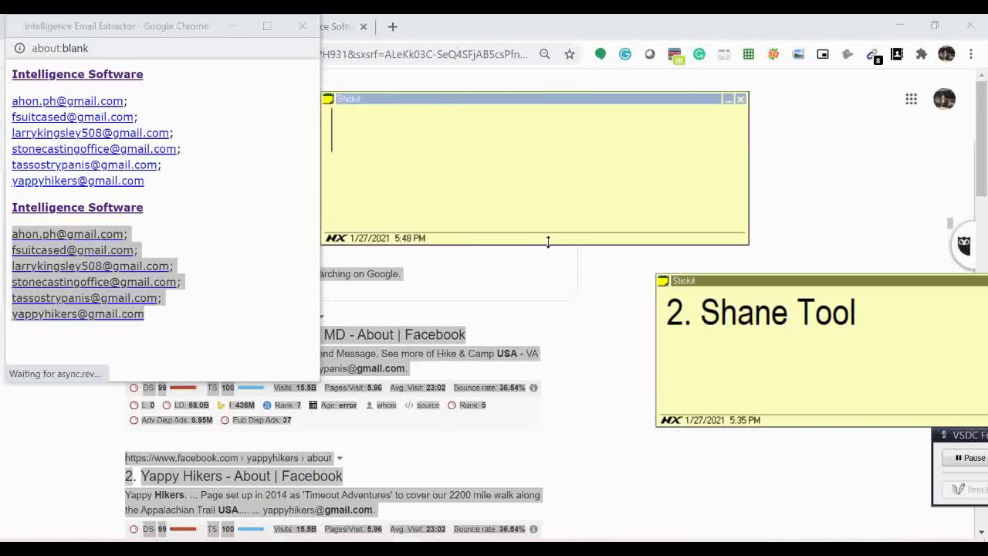
left_click_drag(547, 243, 552, 383)
key("ctrl+v")
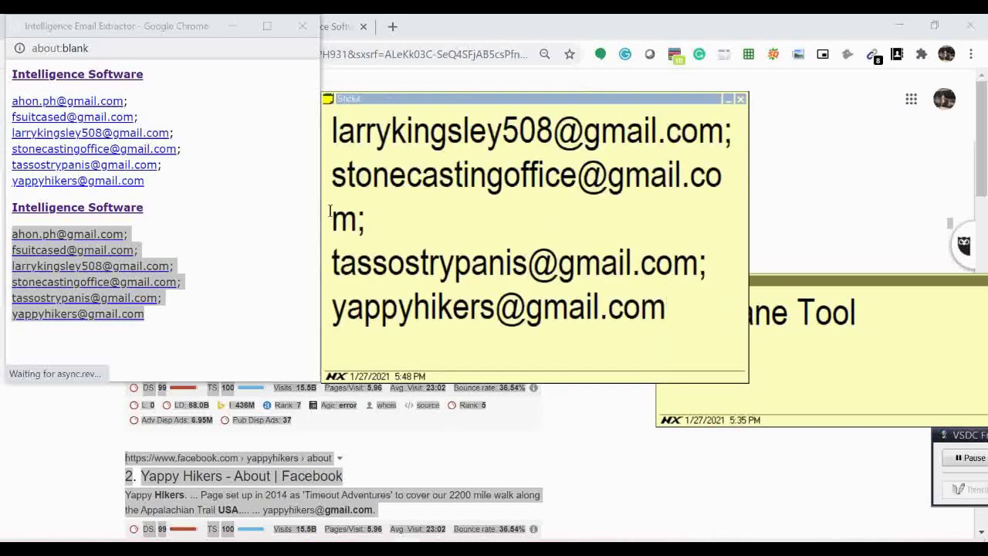
Widen the note so each email address fits on one line, and close it after reviewing the list
left_click_drag(323, 193, 99, 191)
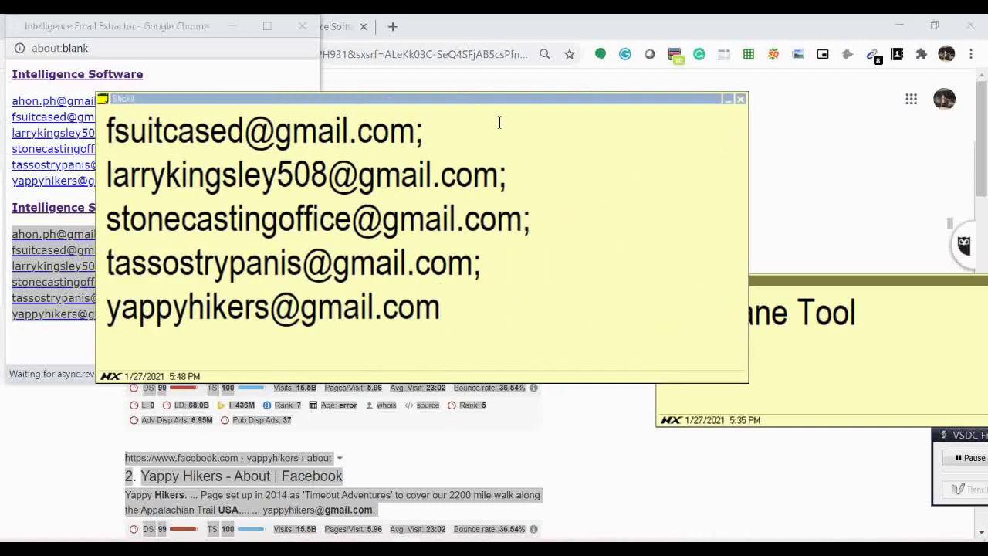
left_click_drag(505, 324, 70, 125)
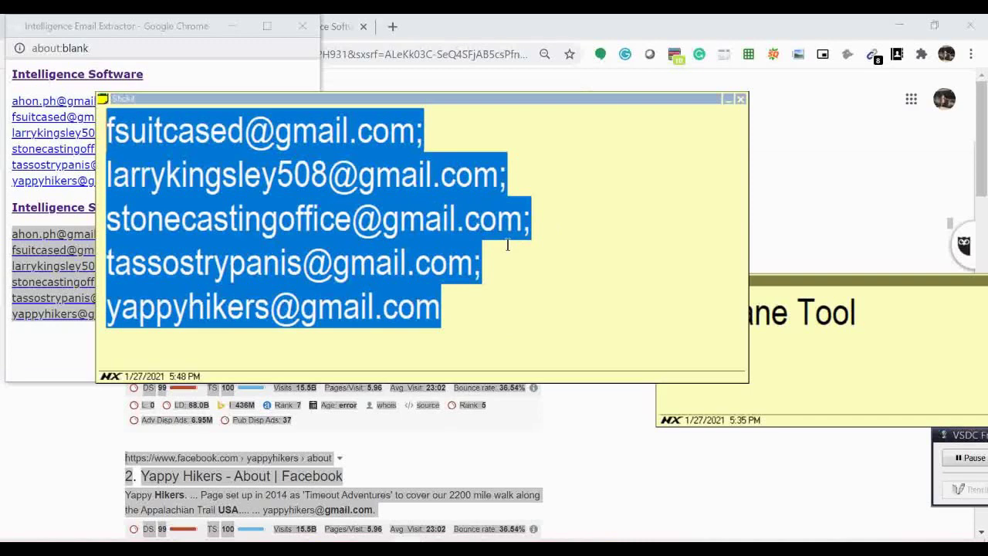
left_click(328, 233)
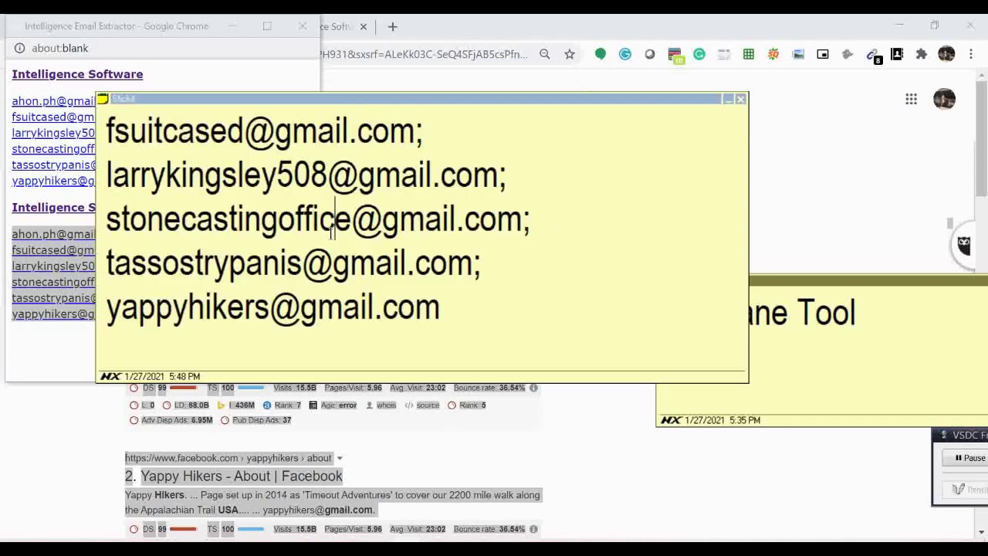
left_click(740, 98)
left_click(740, 158)
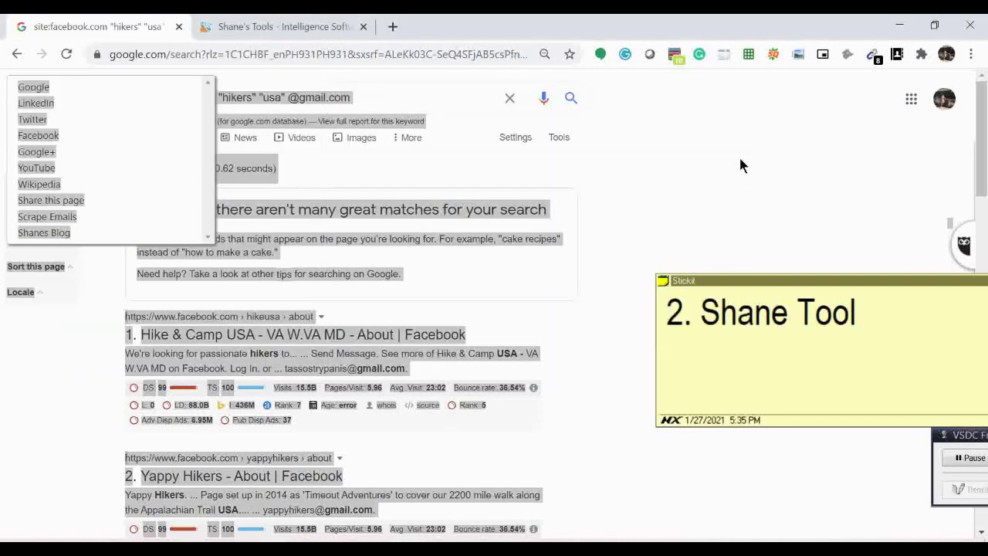
key("ctrl+a")
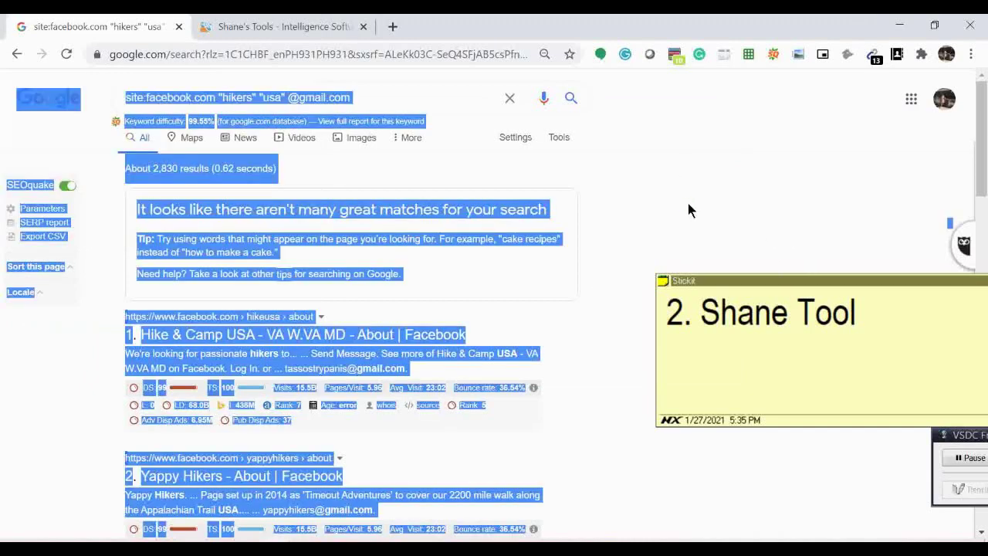
Replace the remaining sticky note's text with "3. Email Extractor" and place the note beside the search results
left_click(776, 317)
left_click_drag(842, 284, 563, 182)
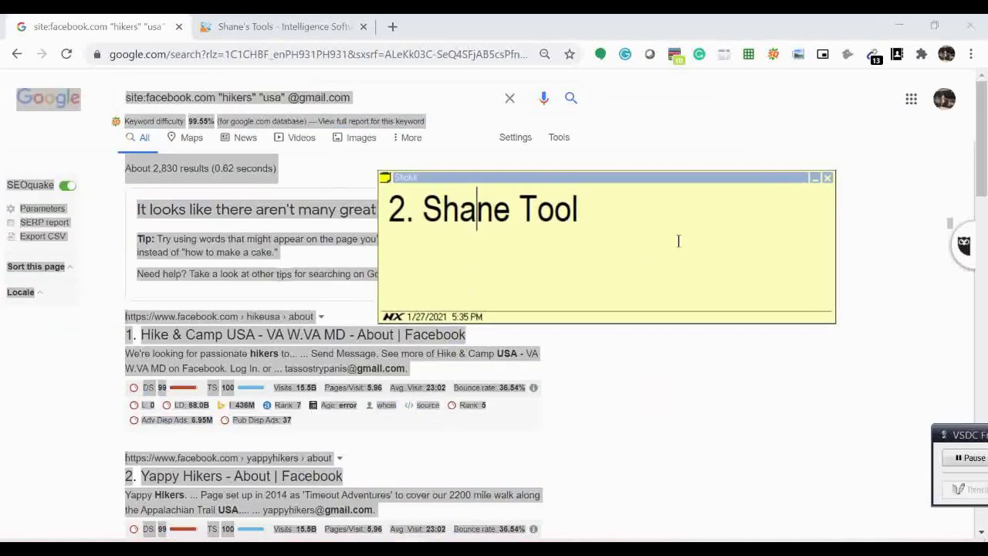
left_click_drag(652, 223, 415, 205)
left_click(653, 217)
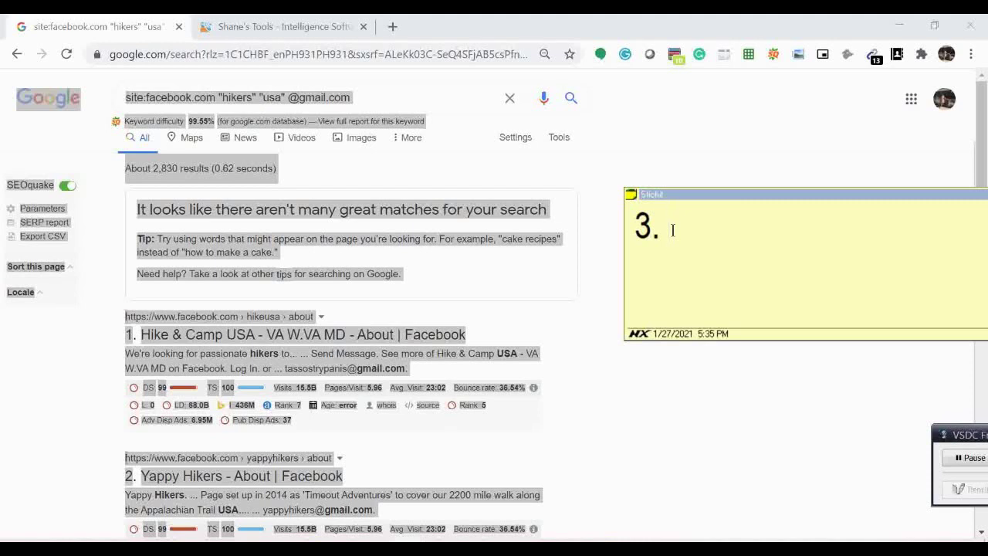
type("Email Ex")
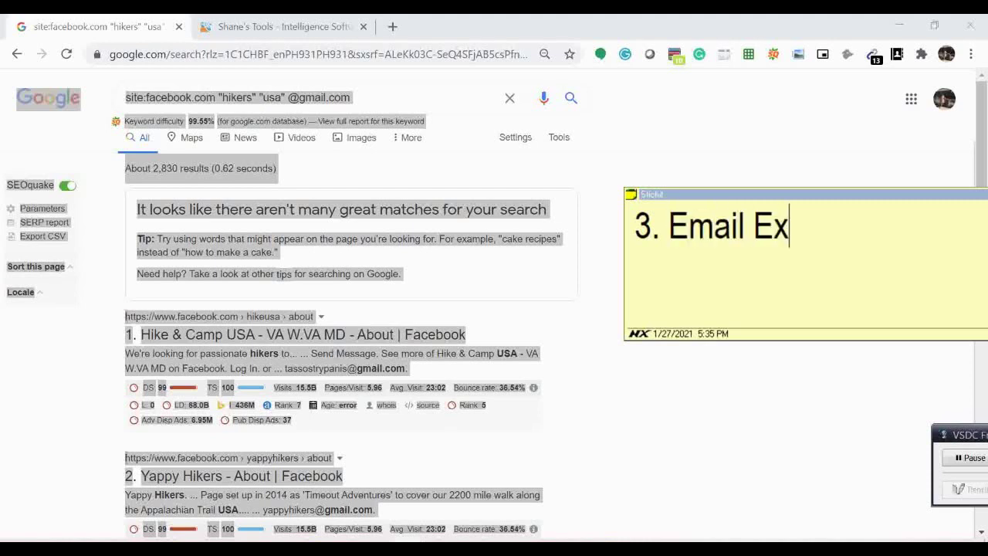
type("tractr")
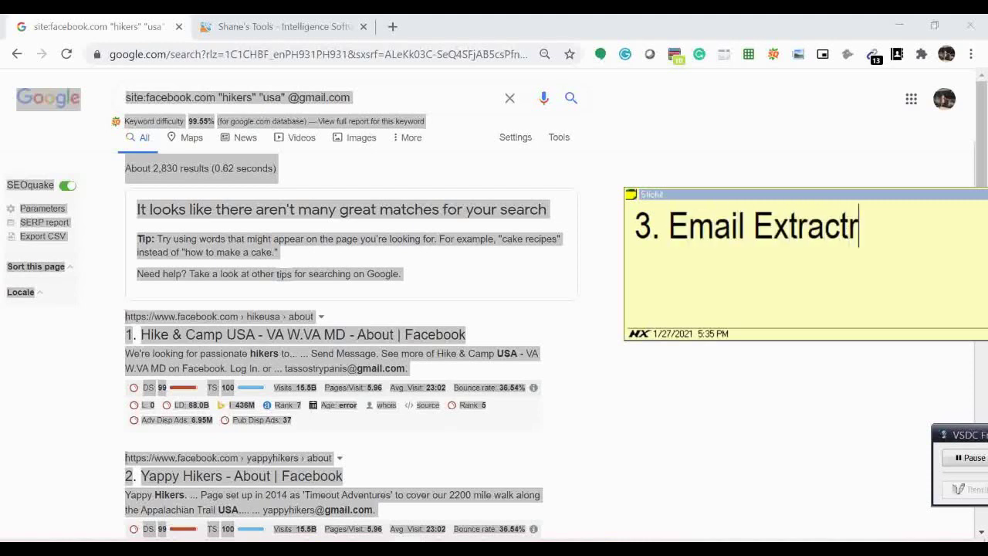
key("BackSpace")
type("or")
Copy "Email Extractor" from the sticky note and search Google for it in the Shane's Tools tab
left_click_drag(889, 243, 673, 226)
key("ctrl+c")
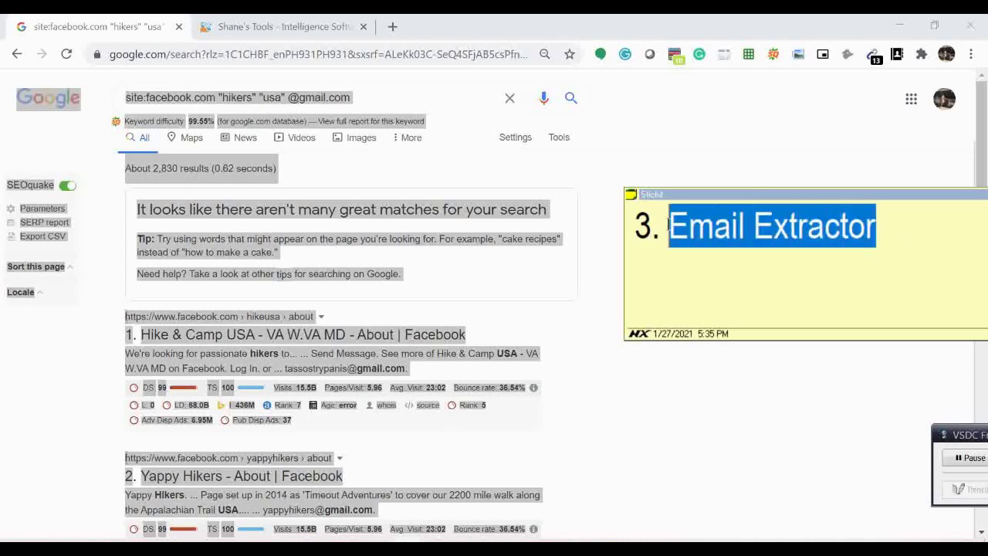
left_click(487, 171)
key("ctrl+a")
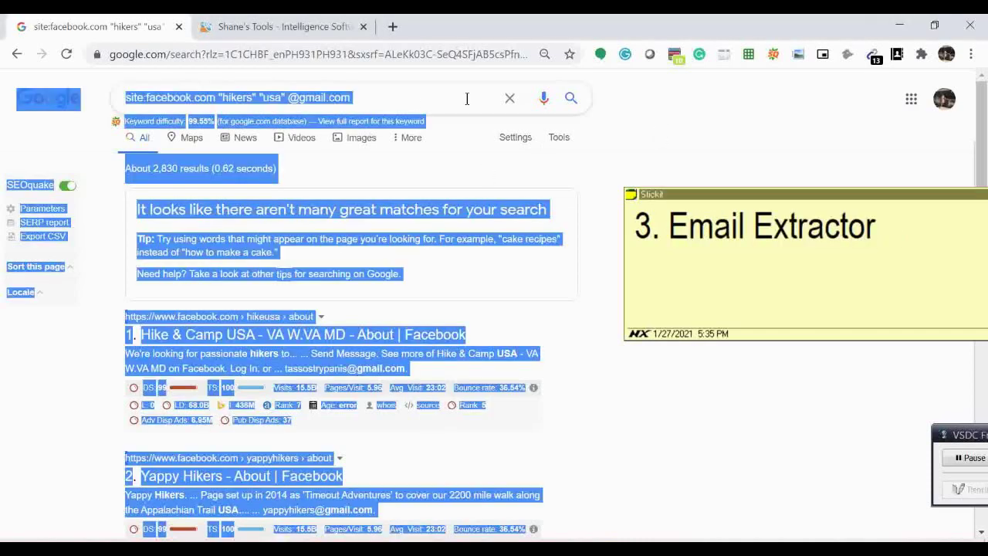
left_click(353, 72)
left_click(325, 27)
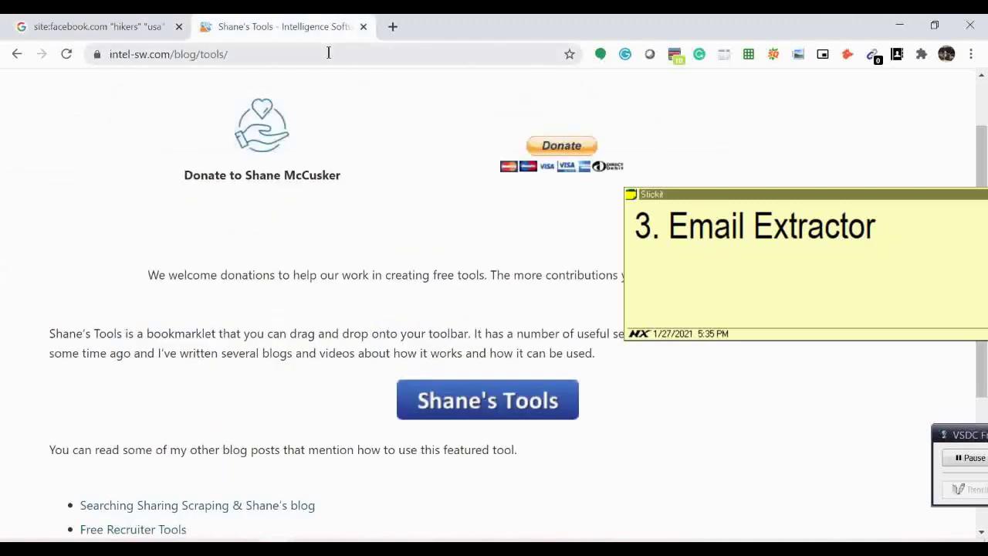
left_click(328, 52)
key("ctrl+v")
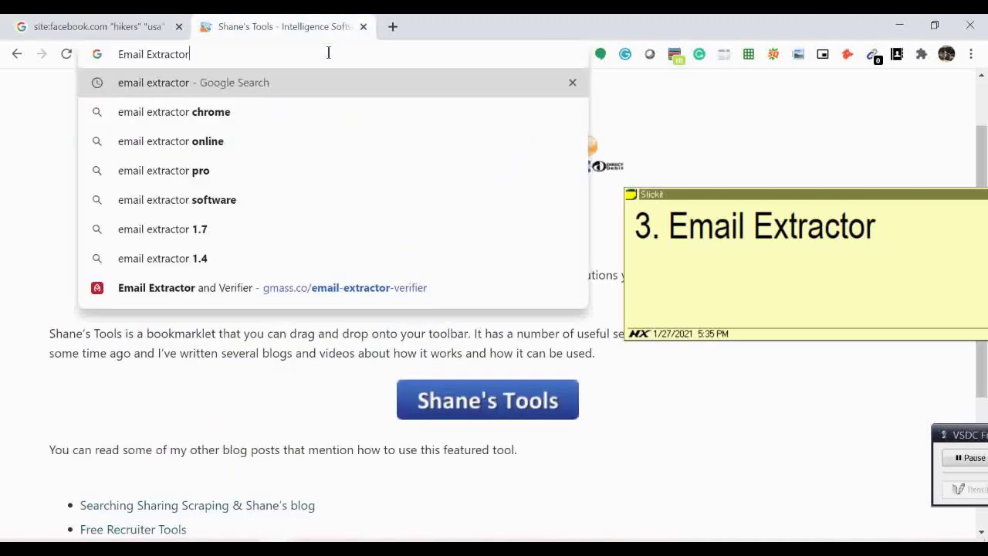
key("Return")
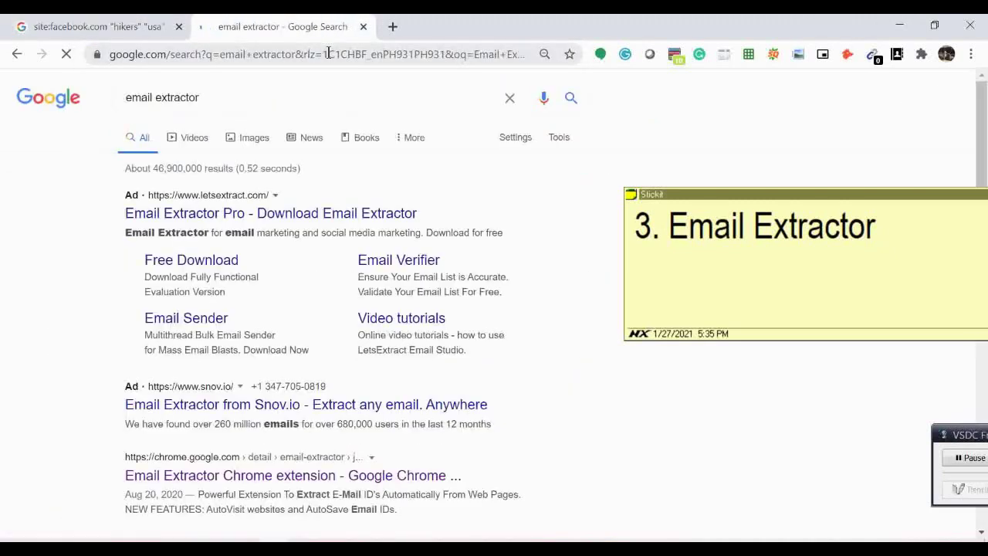
Open the first organic result, the Email Extractor Chrome extension, in the Chrome Web Store
scroll(205, 346, "down", 4)
scroll(186, 328, "up", 2)
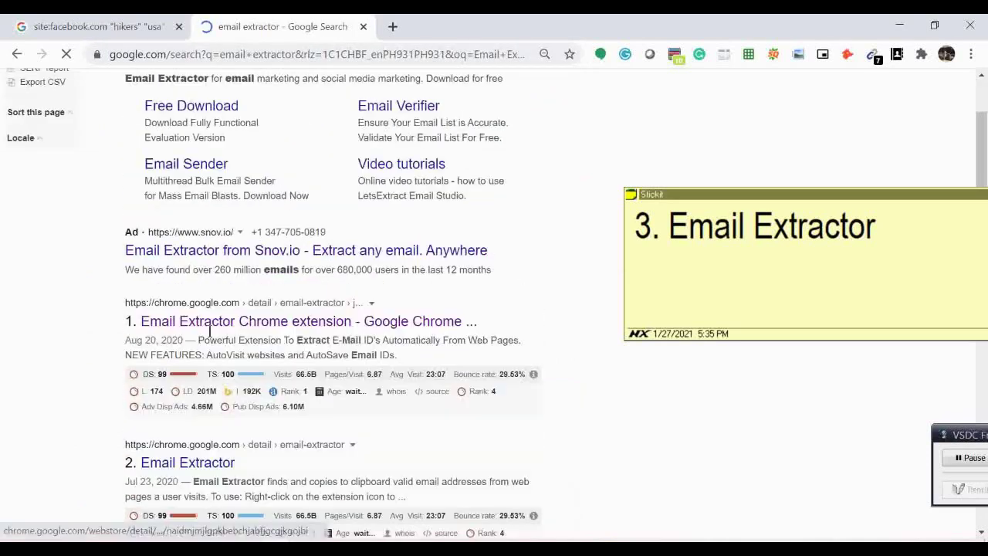
left_click(153, 319)
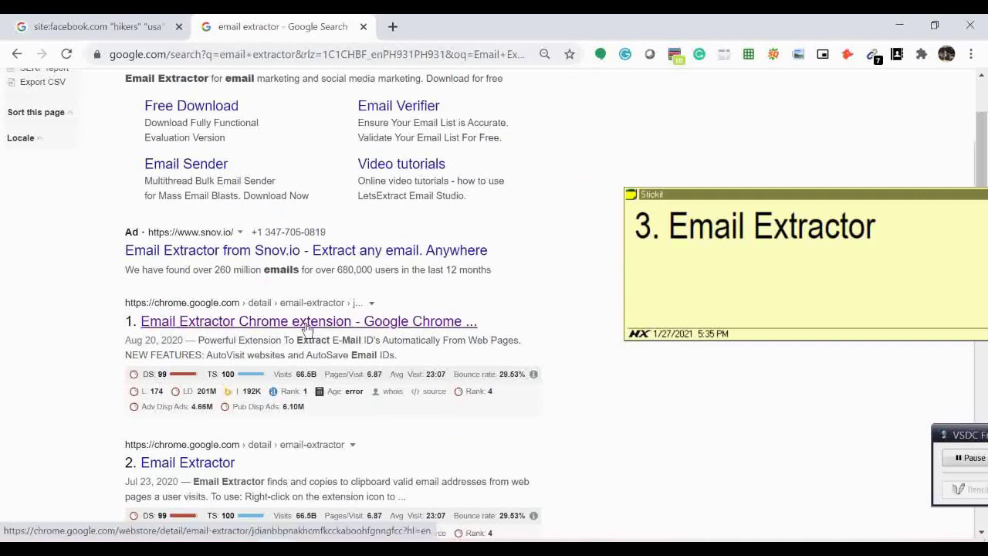
left_click(224, 322)
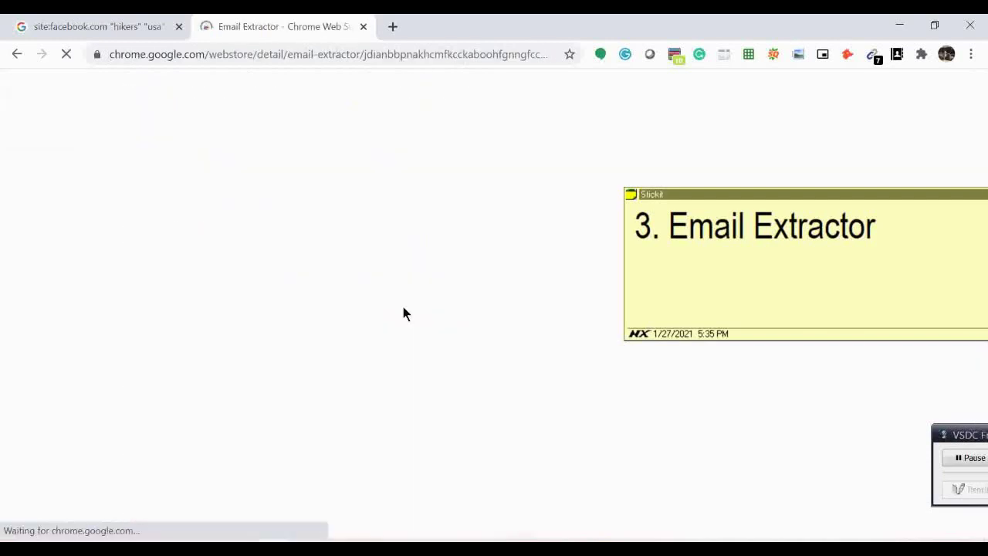
Move the sticky note clear of the store page and check Chrome's installed extensions list for Email Extractor
left_click_drag(684, 198, 730, 298)
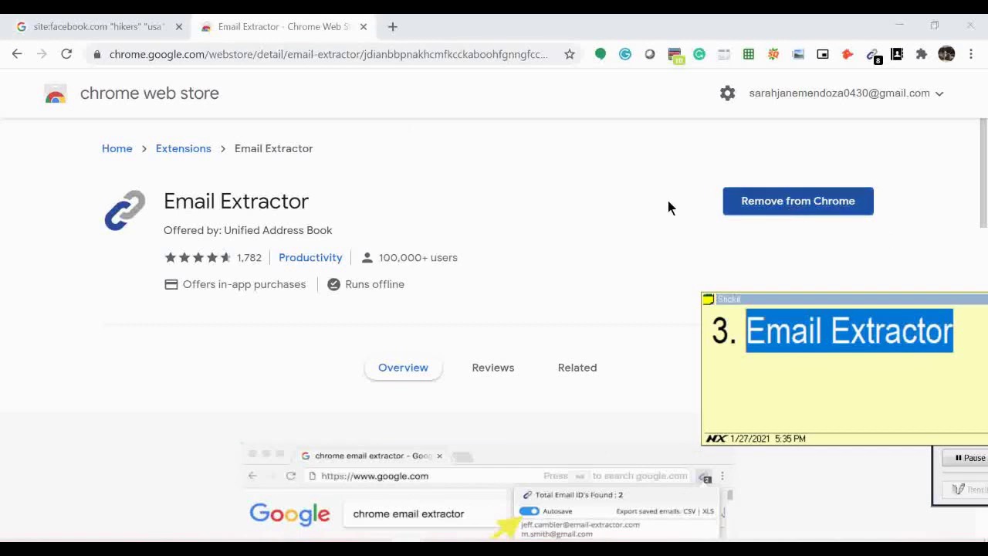
left_click(921, 54)
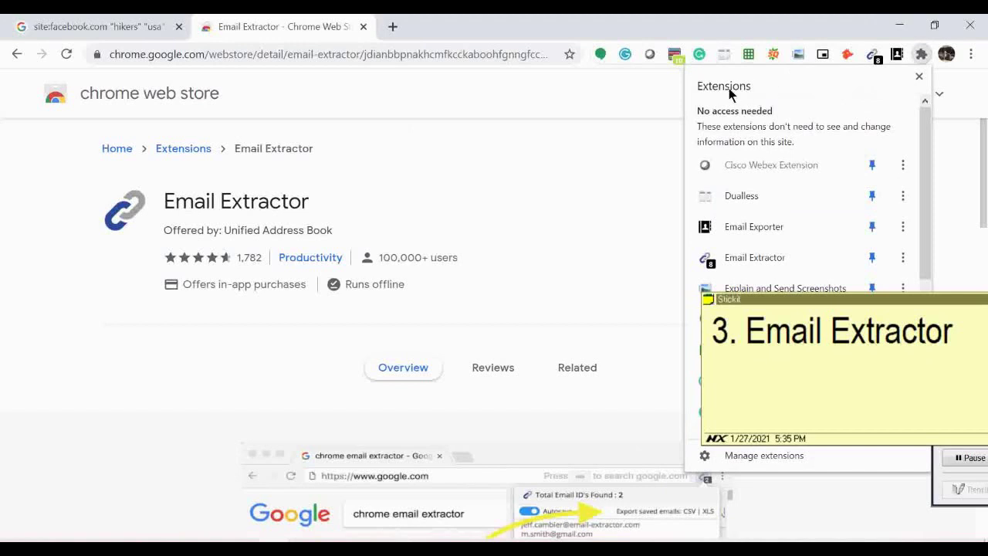
left_click_drag(753, 299, 985, 312)
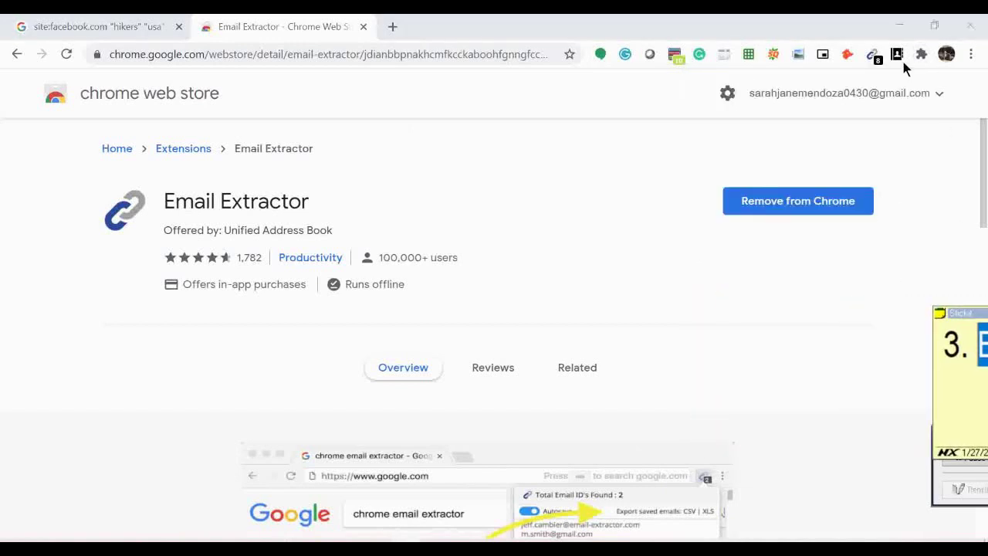
left_click(921, 54)
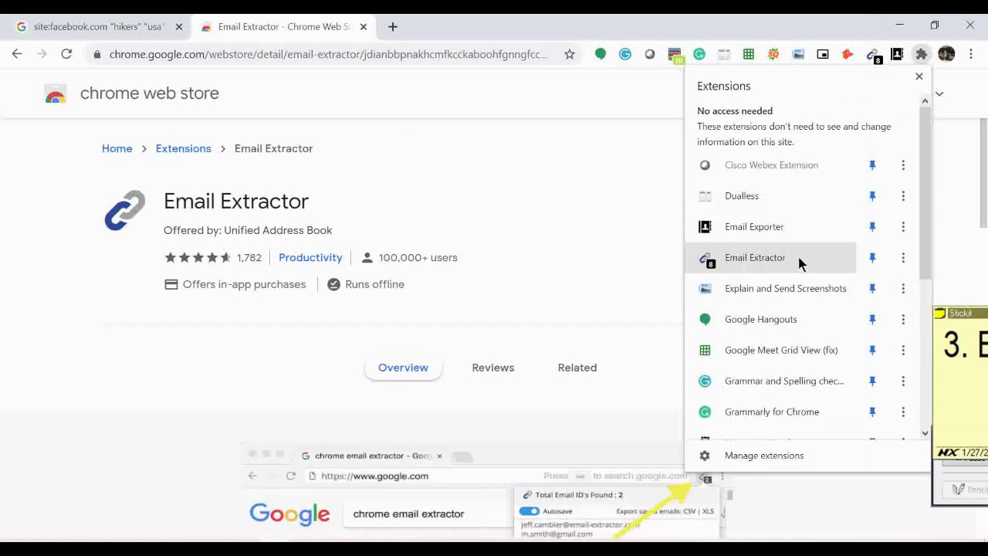
left_click(618, 197)
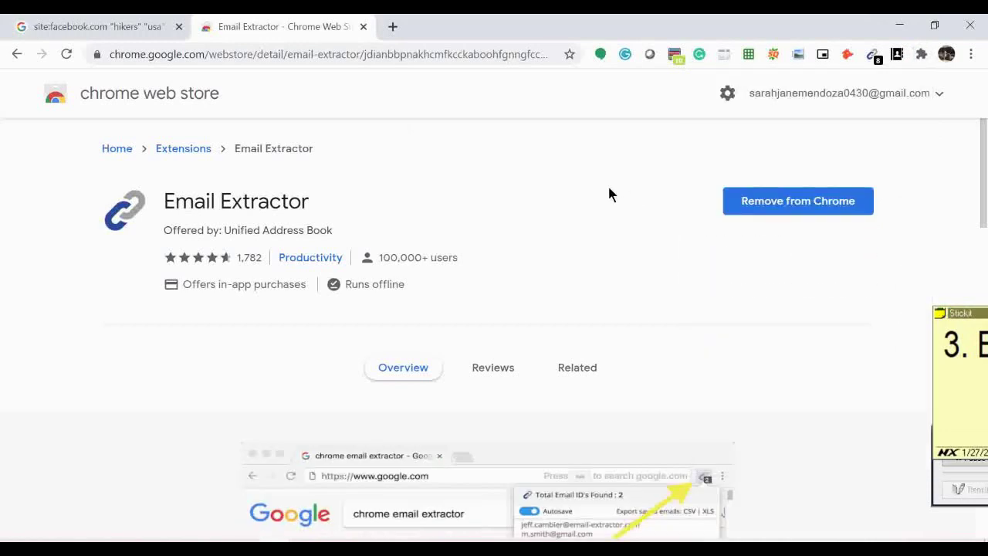
left_click(80, 23)
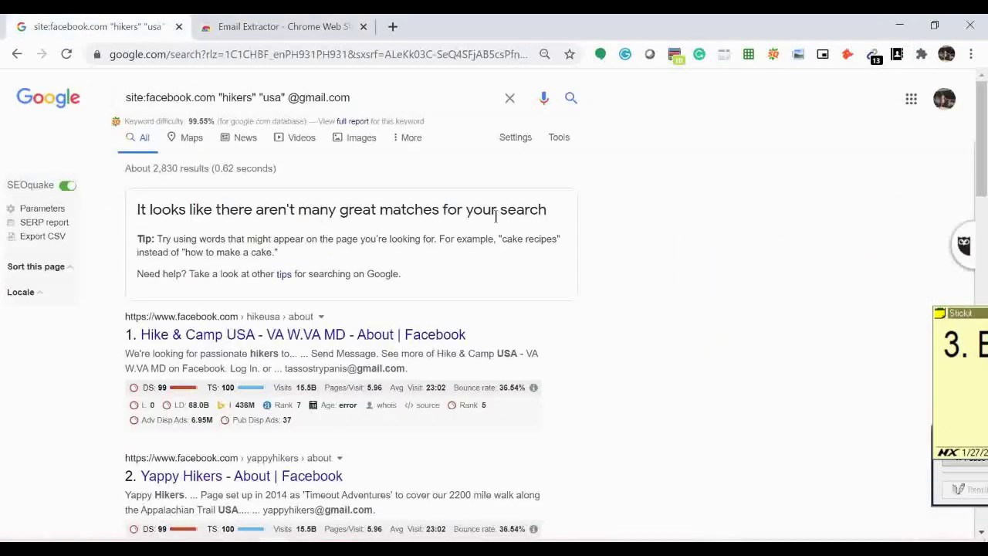
scroll(641, 318, "down", 9)
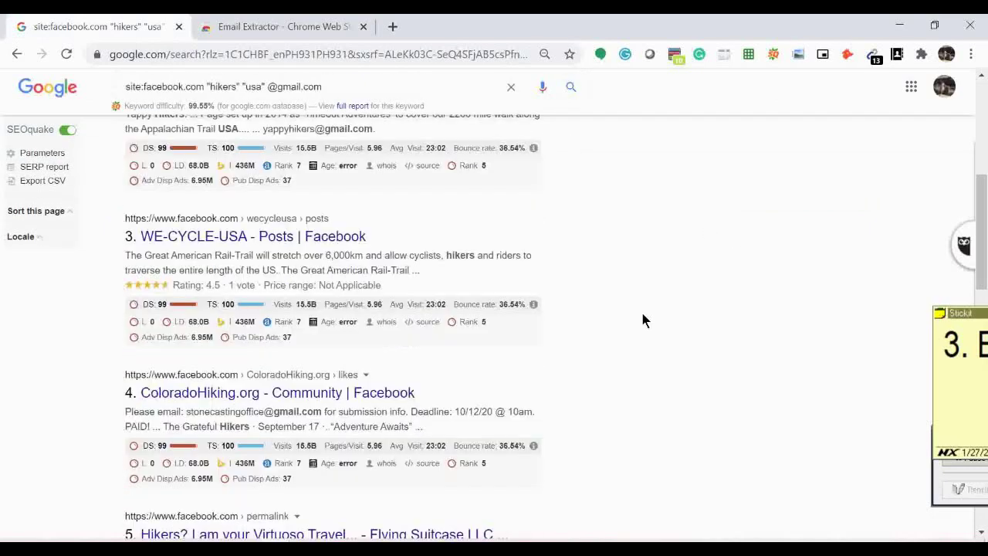
scroll(641, 318, "up", 9)
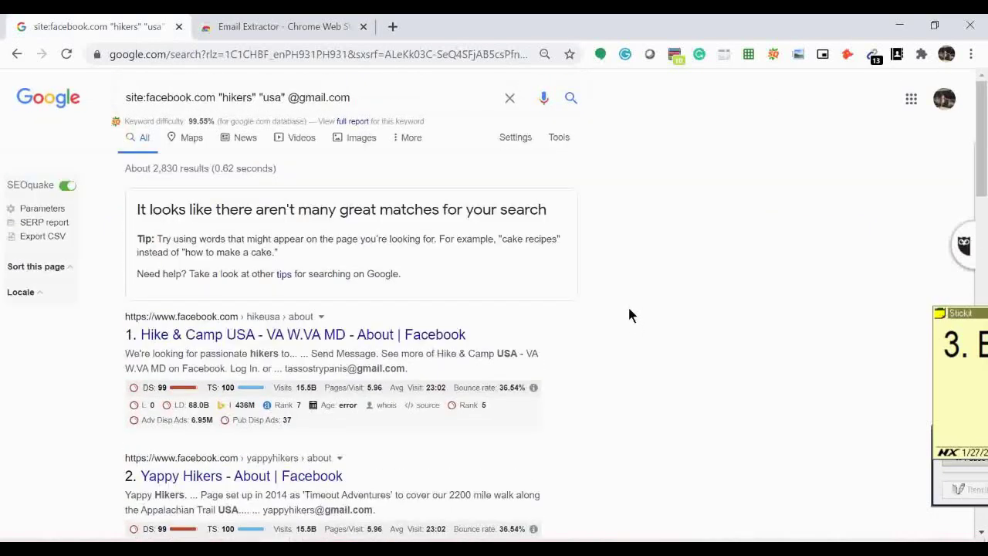
left_click_drag(355, 107, 124, 106)
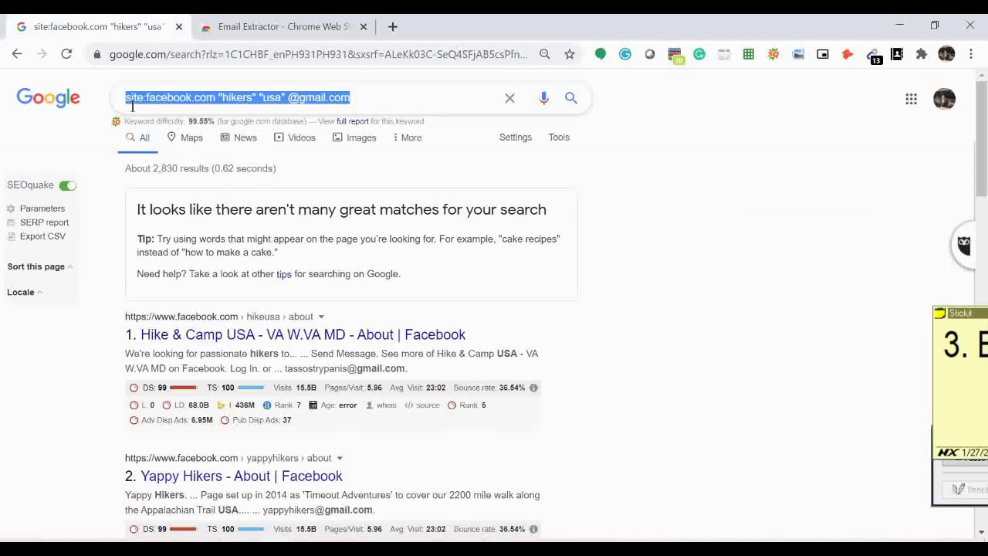
left_click(784, 308)
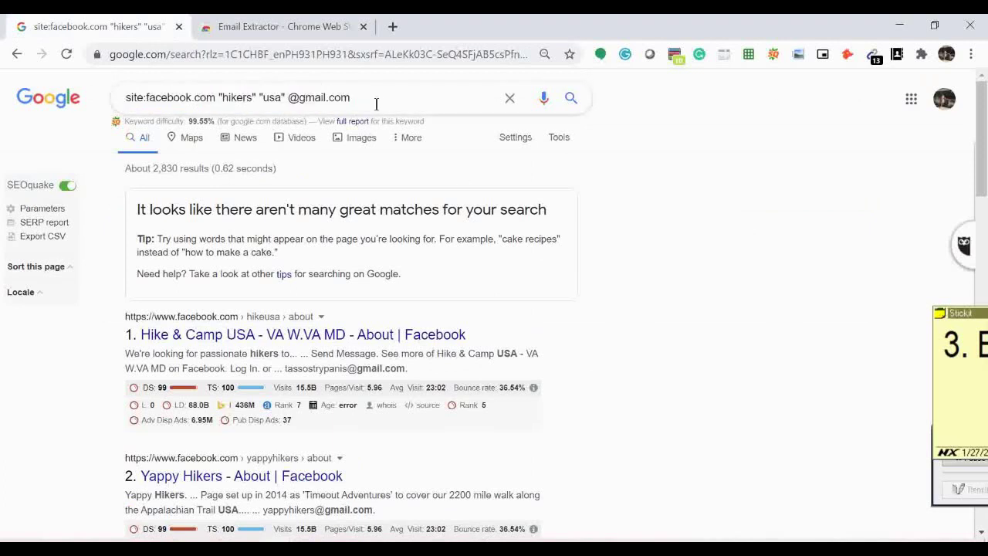
left_click_drag(376, 100, 80, 106)
left_click(716, 248)
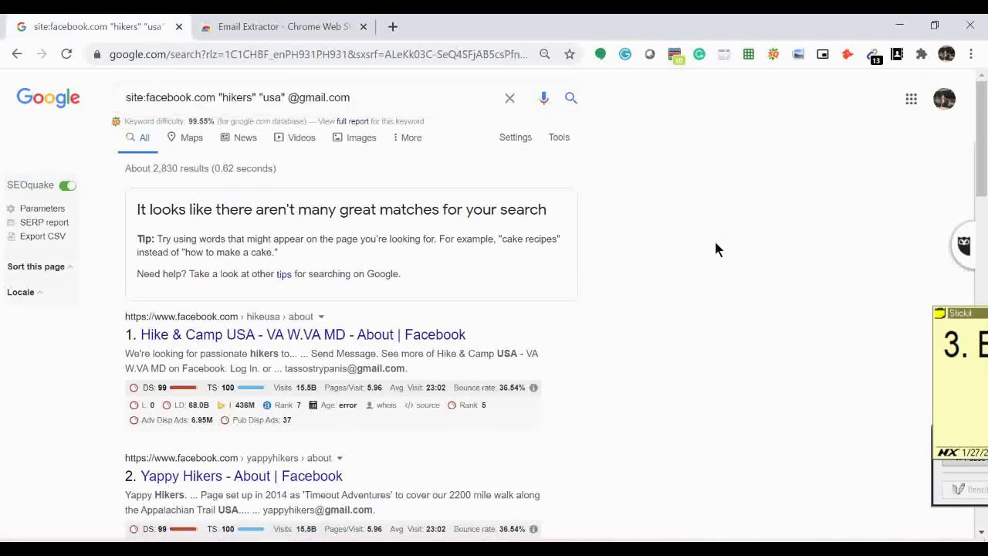
scroll(672, 303, "down", 4)
scroll(675, 295, "up", 4)
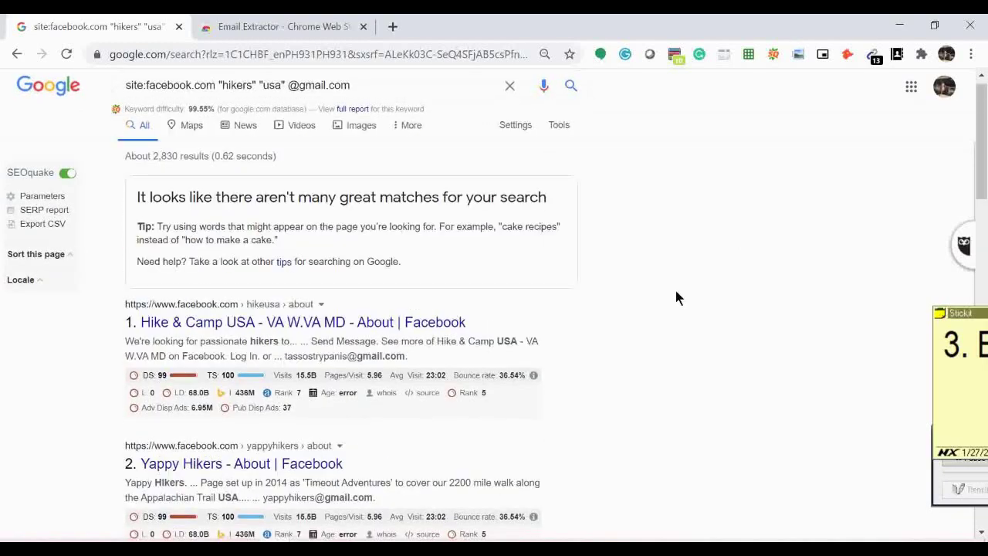
scroll(677, 297, "down", 2)
scroll(676, 294, "up", 2)
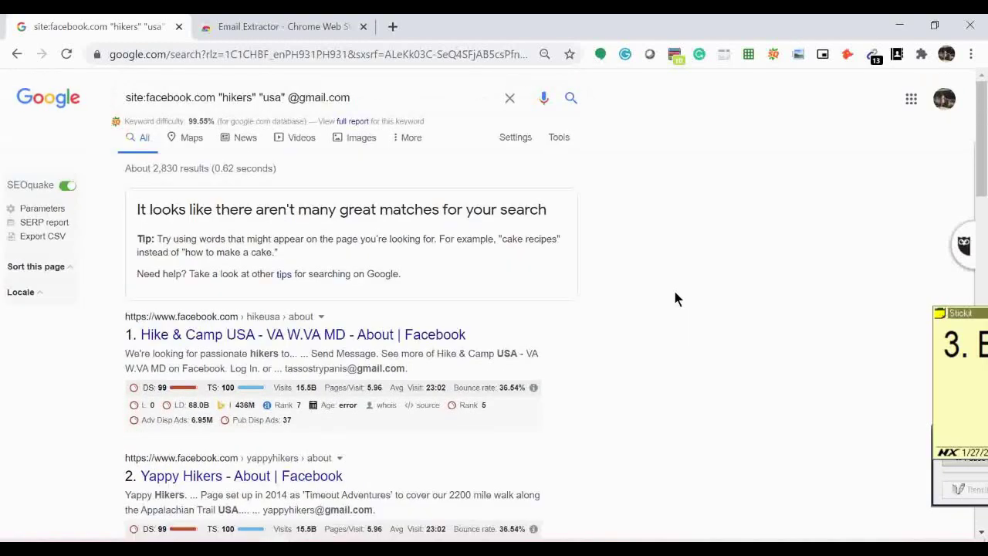
scroll(666, 275, "down", 4)
scroll(672, 277, "up", 4)
scroll(662, 280, "down", 5)
scroll(675, 300, "up", 5)
Run Email Extractor on the search results page and examine the extracted addresses, highlighting the ones at the start of the list
left_click(921, 54)
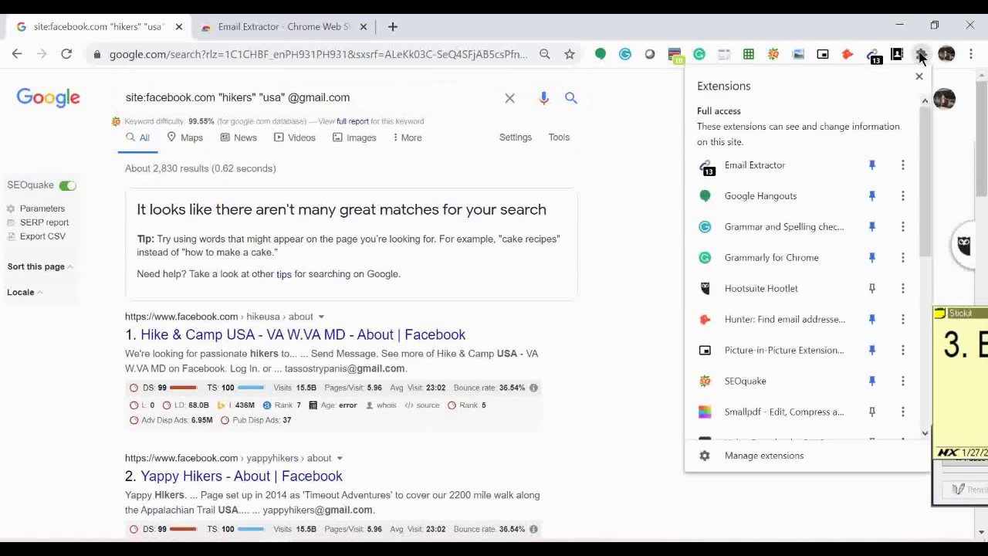
left_click(764, 166)
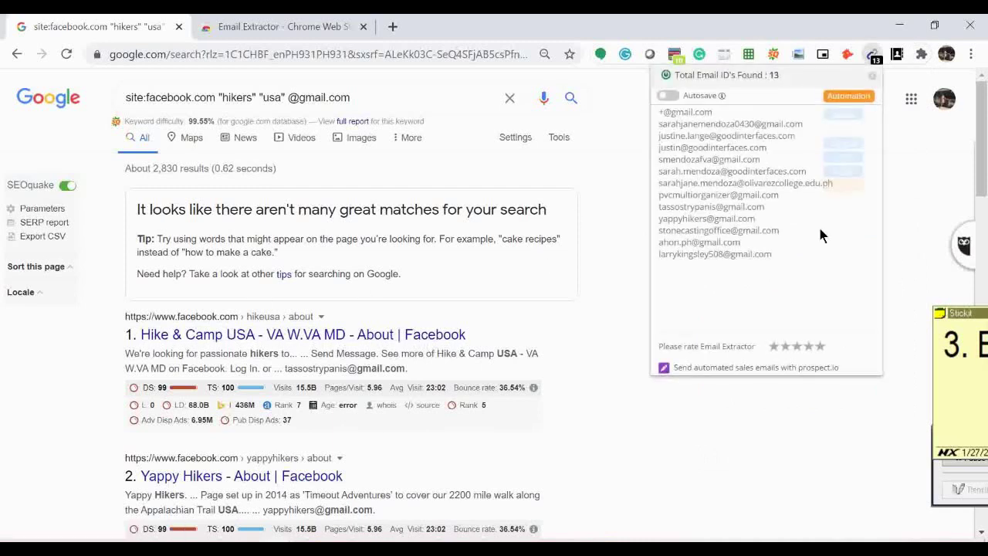
left_click_drag(820, 263, 653, 112)
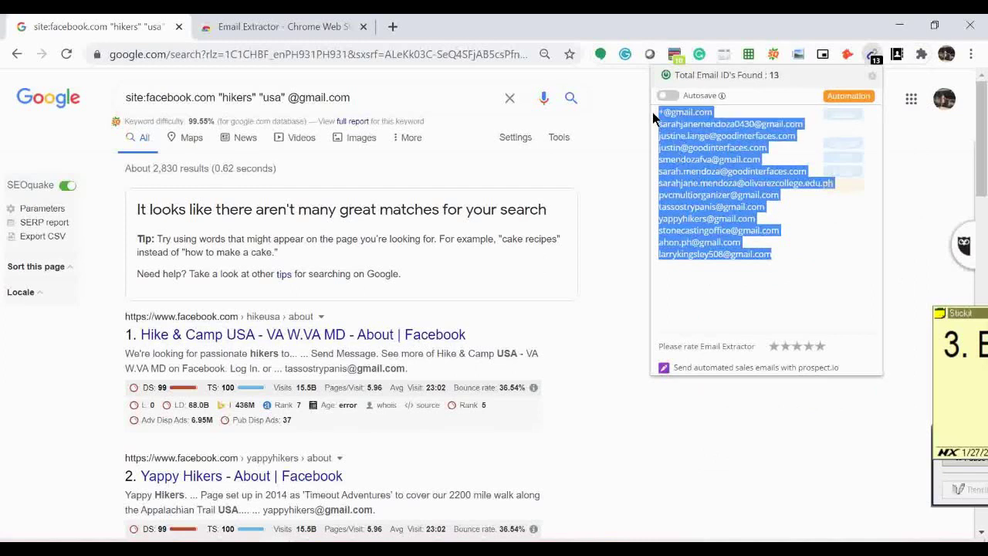
left_click(734, 299)
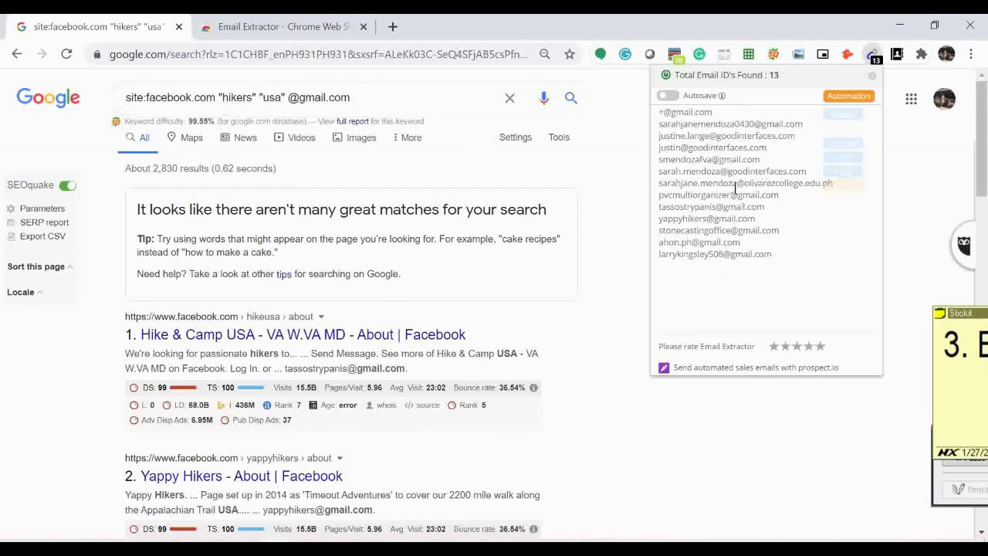
left_click_drag(807, 171, 789, 172)
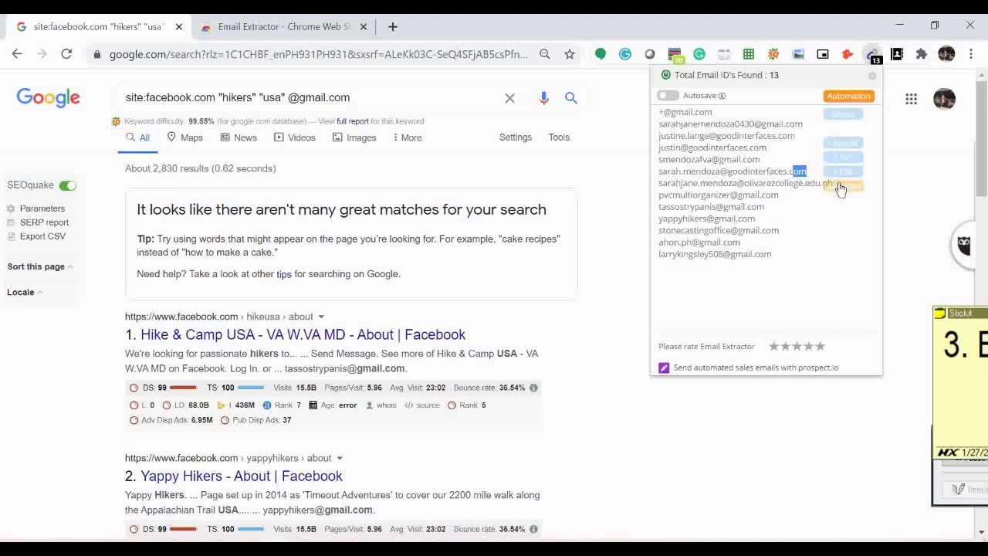
left_click_drag(658, 112, 811, 179)
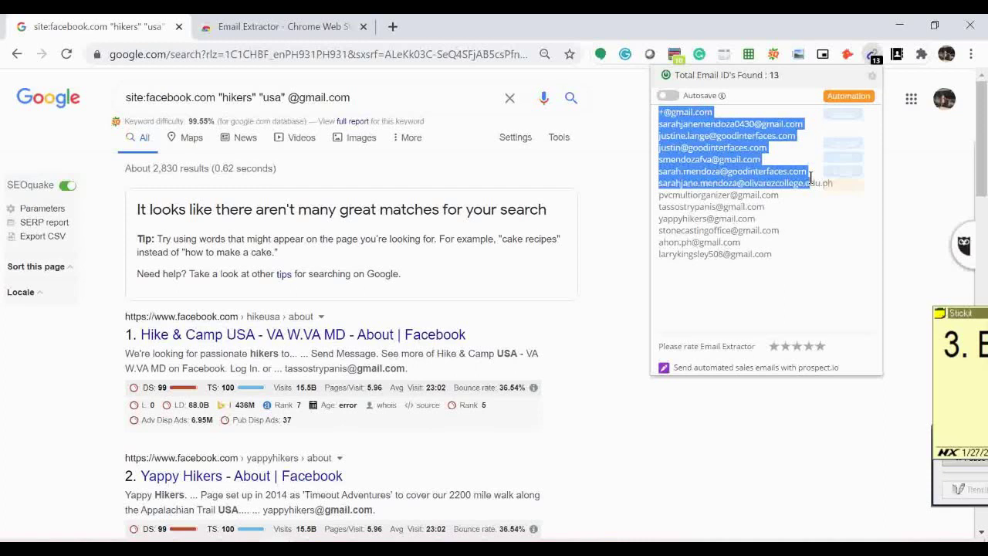
left_click_drag(812, 178, 811, 178)
Review the Google accounts signed in to the browser to compare them with the extracted addresses, and close the account list
left_click(940, 104)
left_click(942, 102)
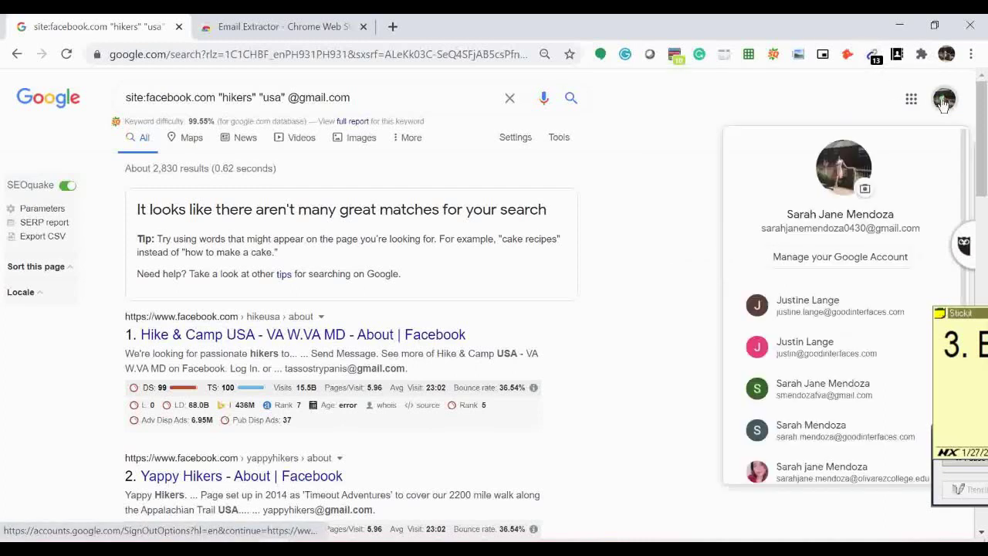
left_click(943, 99)
left_click(943, 99)
scroll(821, 351, "down", 3)
scroll(820, 351, "up", 5)
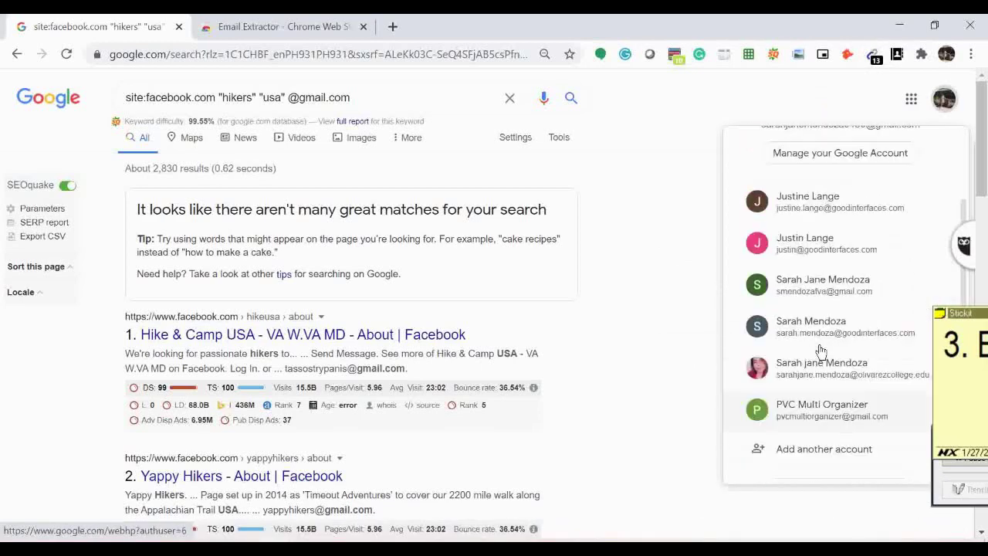
left_click(701, 176)
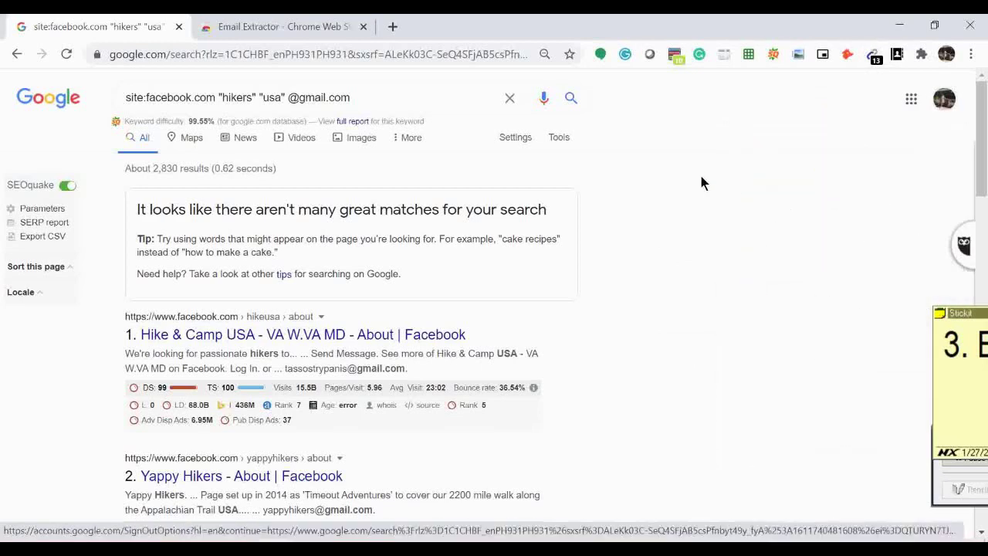
Reopen Email Extractor, select the addresses that come from the search results, and compare them with the result listings
left_click(921, 55)
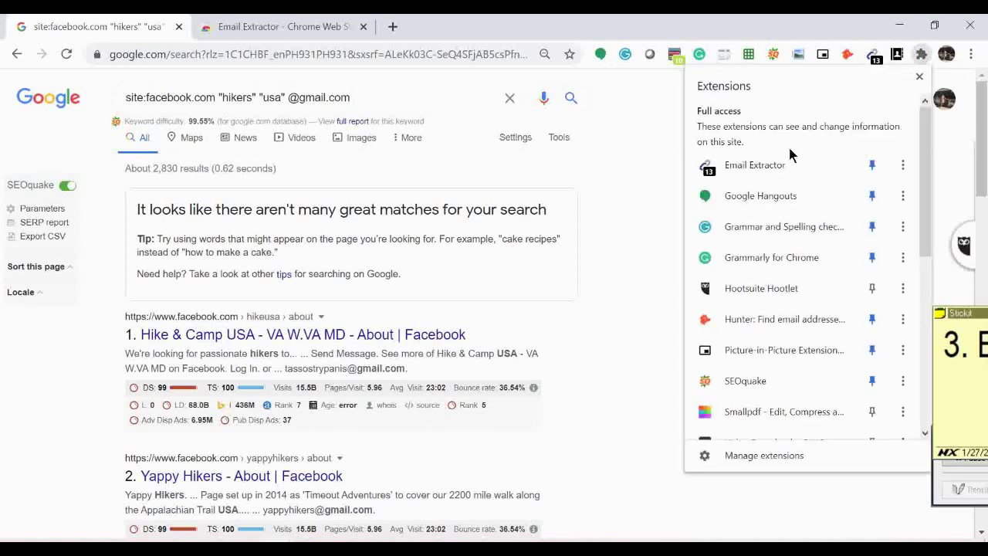
left_click(750, 166)
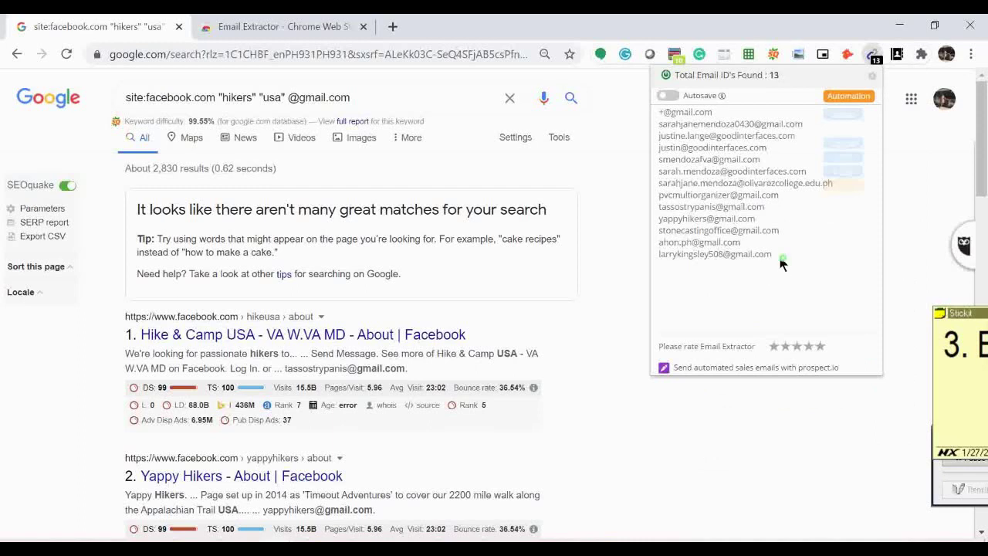
left_click_drag(782, 264, 656, 205)
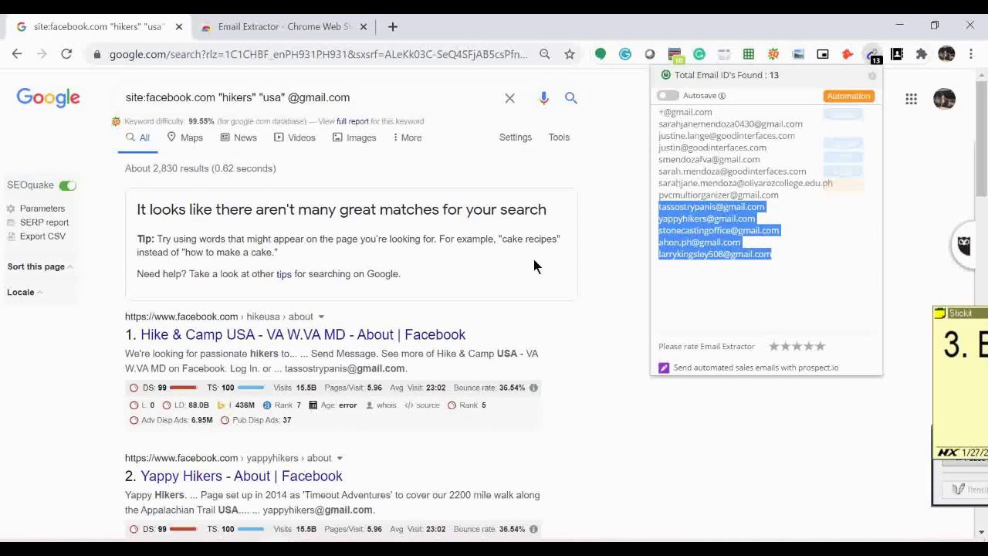
scroll(360, 353, "down", 8)
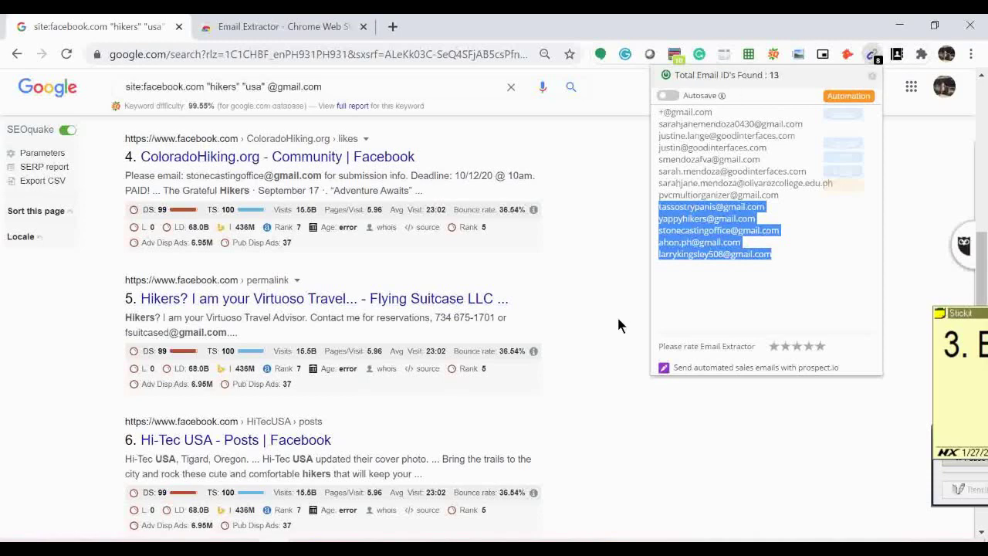
Change the sticky note's text to "4. Email Exporter", place the note beside the search results, and dismiss the Email Extractor list
left_click_drag(984, 312, 523, 253)
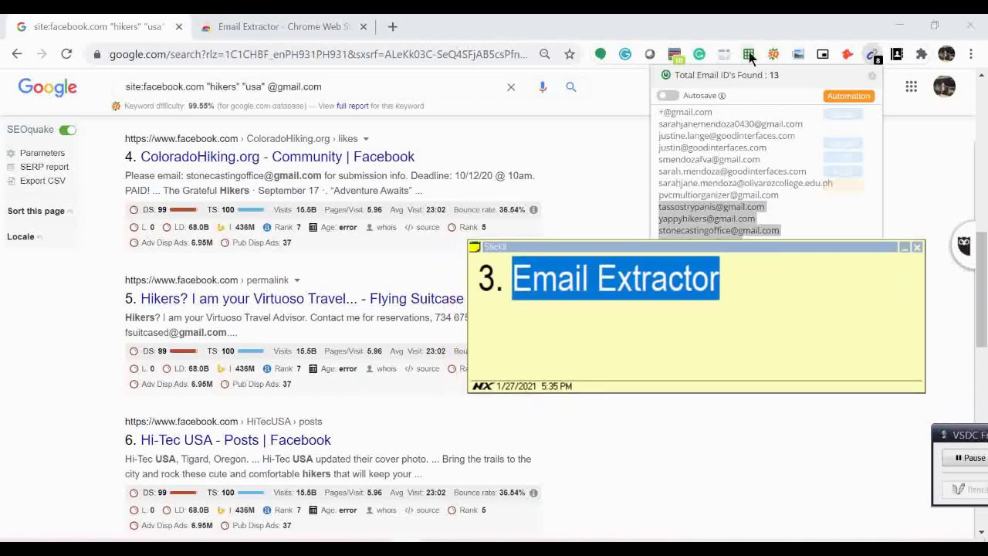
left_click(726, 289)
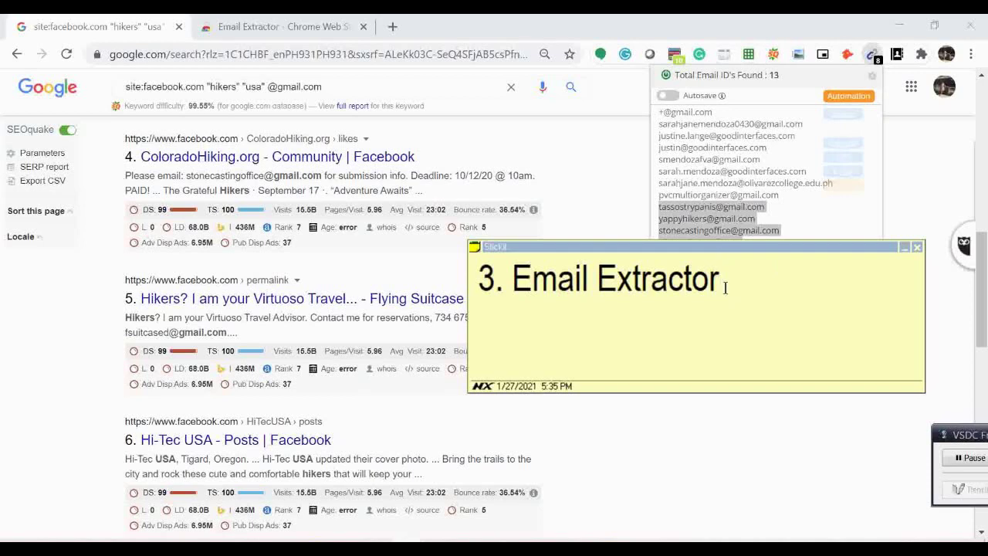
left_click_drag(726, 289, 515, 282)
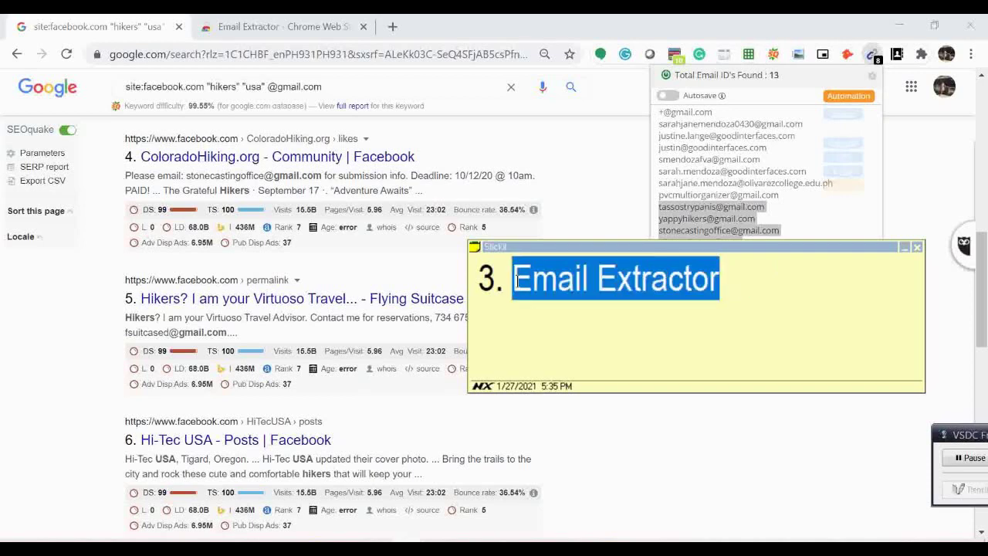
double_click(693, 281)
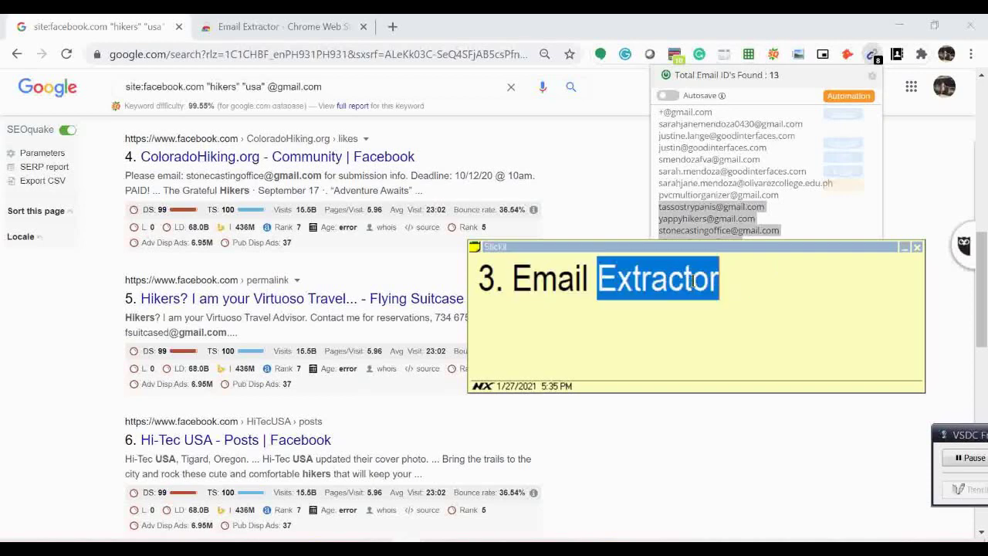
type("Ex")
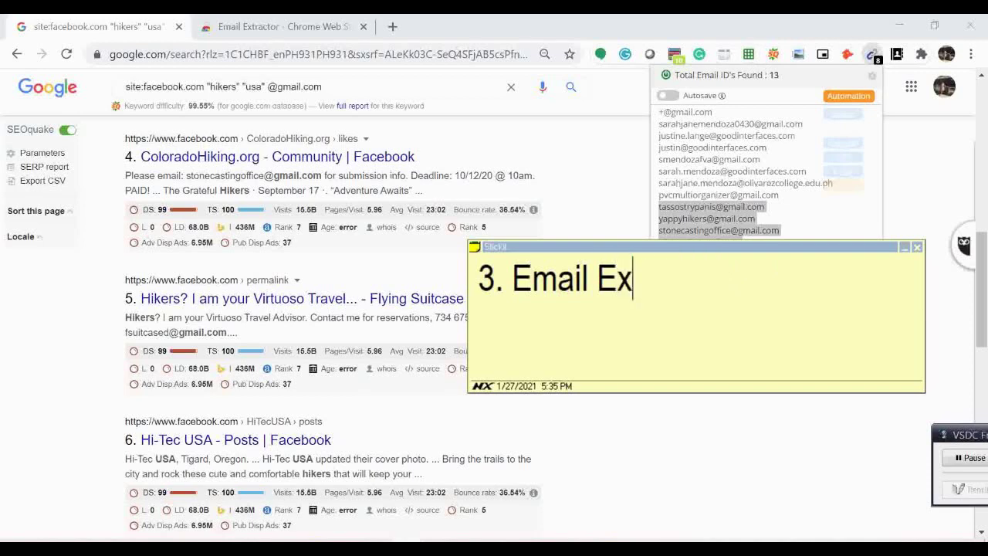
type("porter")
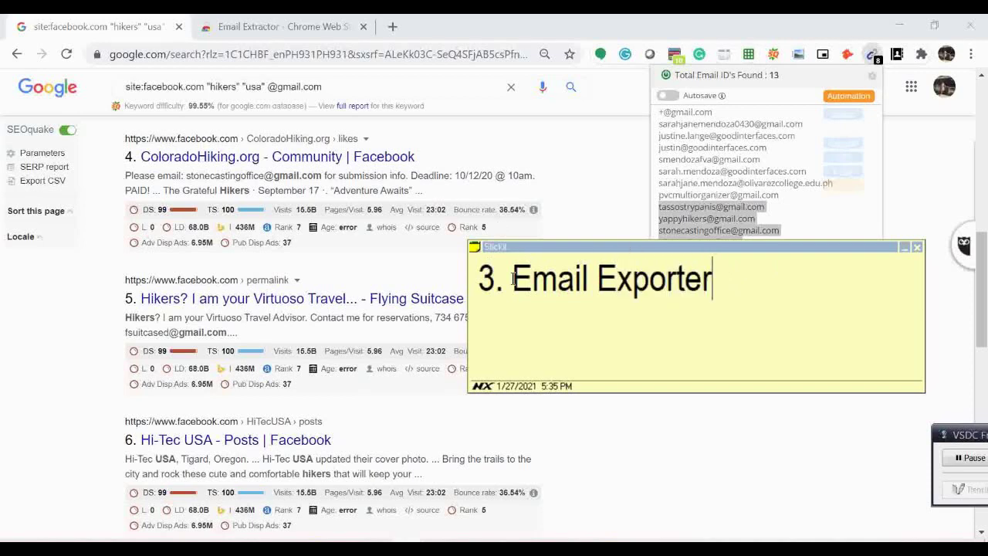
double_click(490, 280)
type("4")
left_click(685, 280)
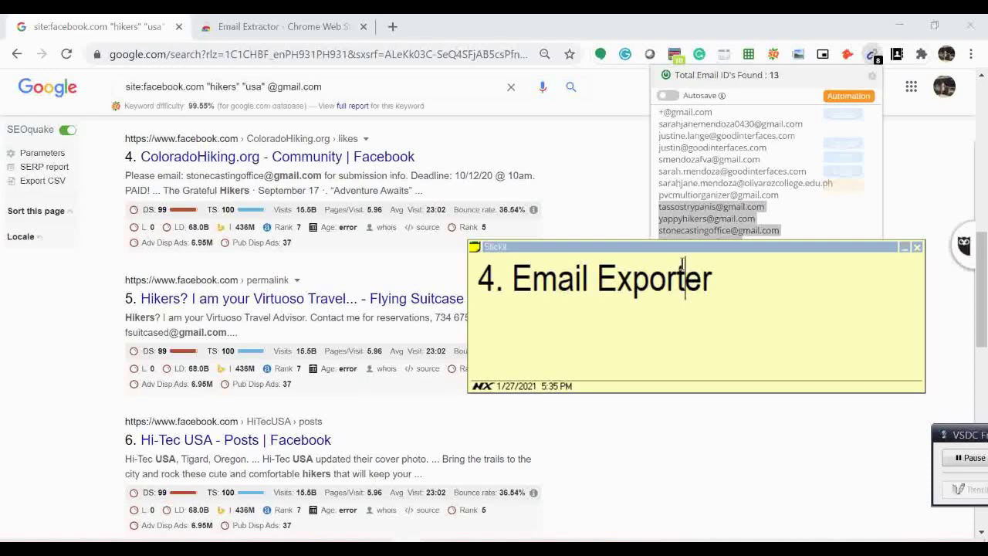
left_click_drag(605, 247, 825, 263)
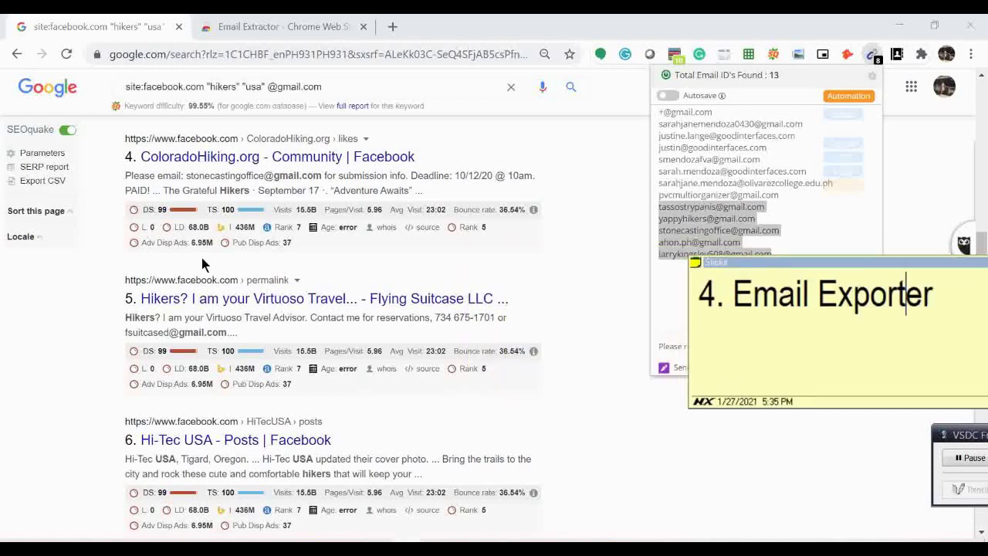
left_click(608, 218)
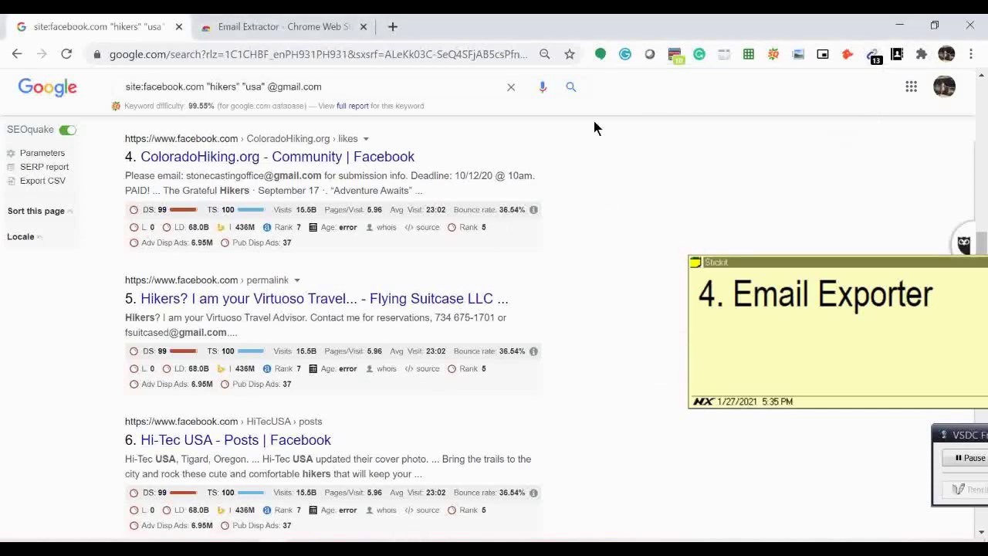
Look through the Facebook hikers search results for listed email addresses and shift the sticky note clear of the listings
scroll(447, 232, "down", 9)
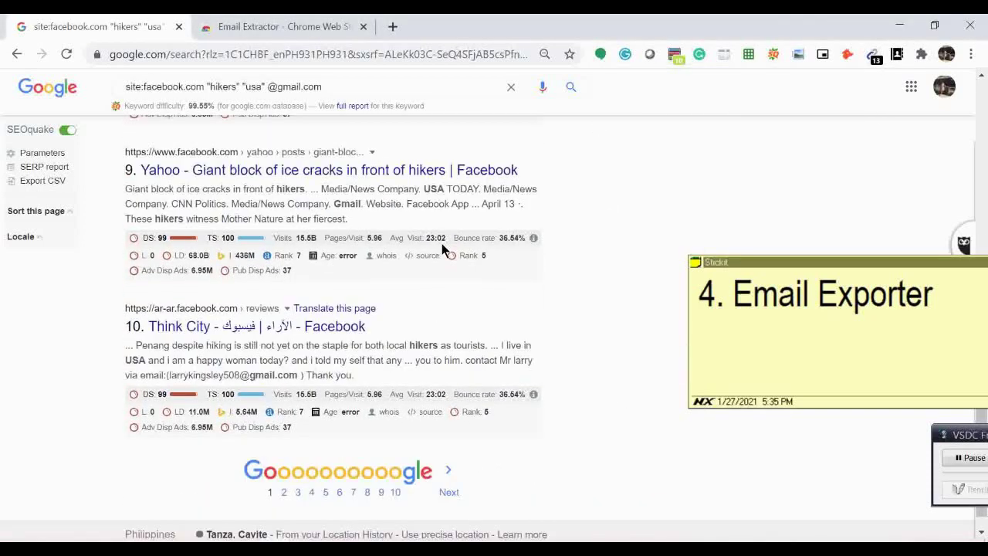
scroll(525, 353, "up", 10)
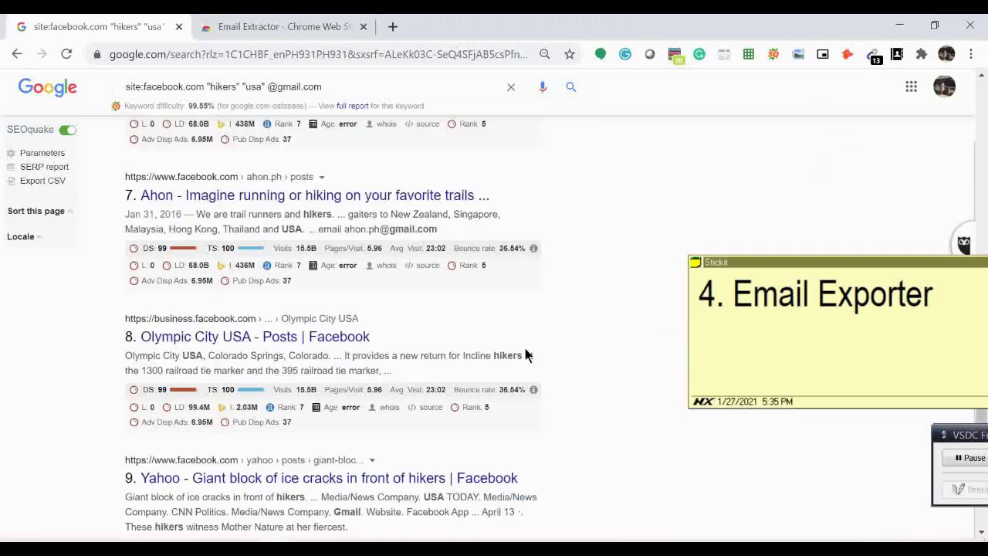
left_click_drag(788, 254, 681, 254)
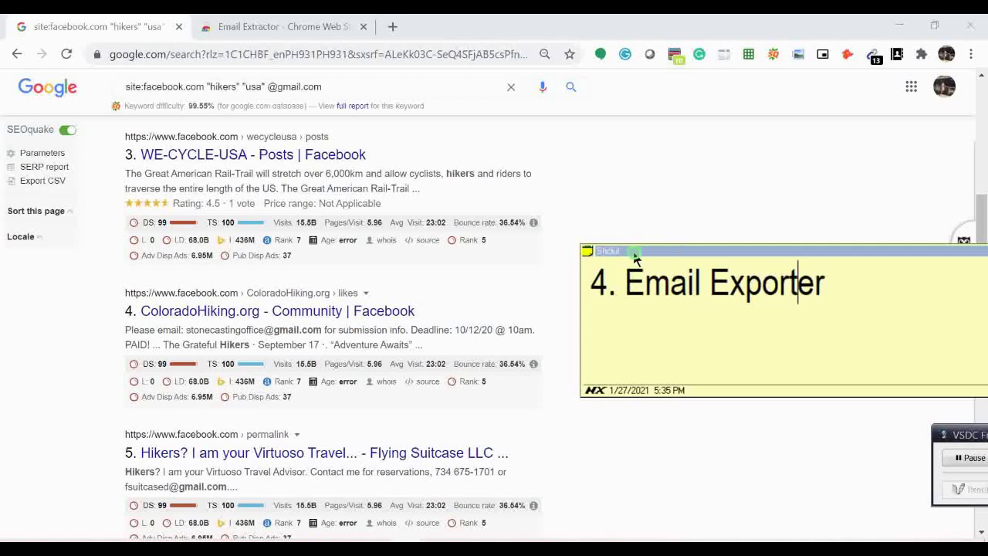
left_click_drag(635, 259, 835, 257)
left_click(606, 349)
scroll(594, 351, "up", 4)
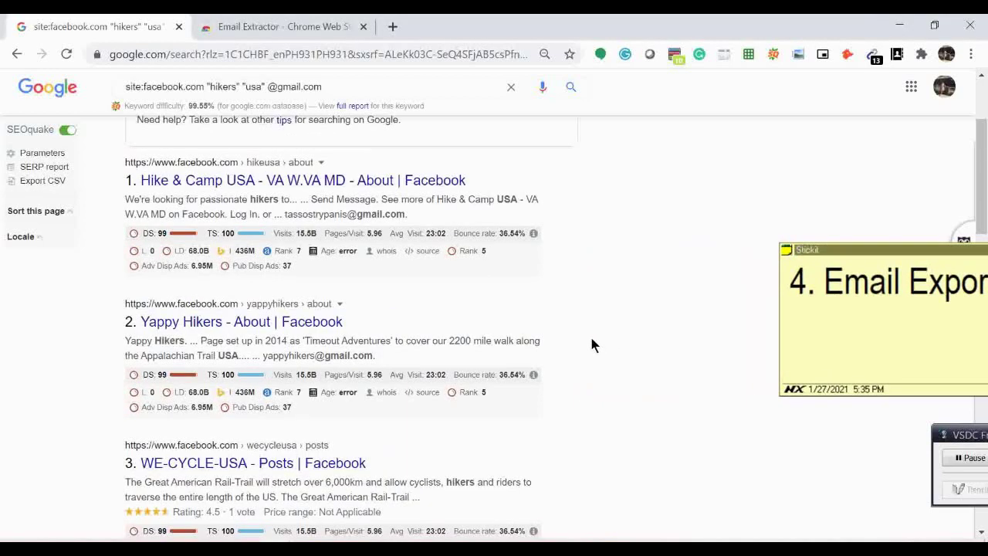
scroll(594, 345, "up", 2)
Move the sticky note below the extensions list and run Email Exporter on the search results page
left_click(922, 54)
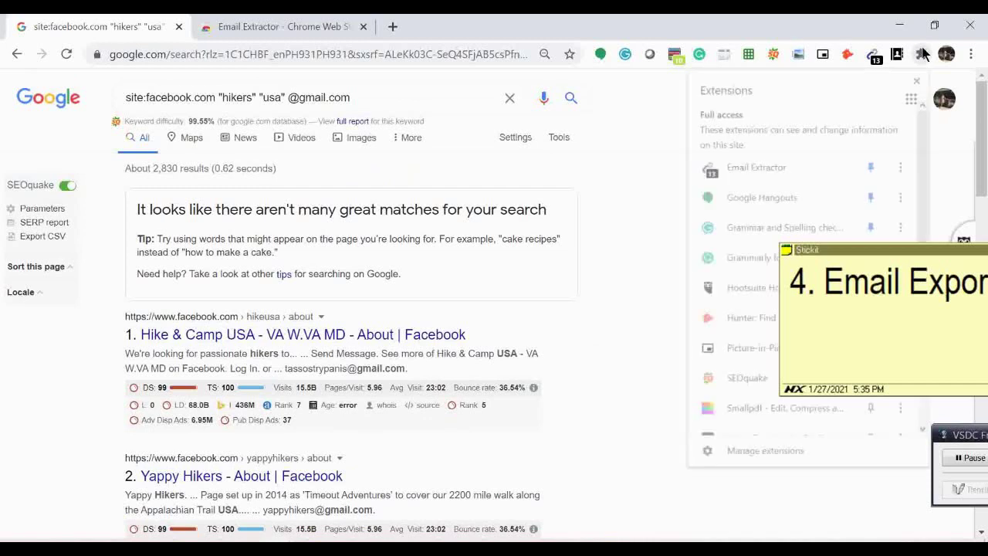
left_click_drag(857, 245, 703, 375)
left_click(921, 54)
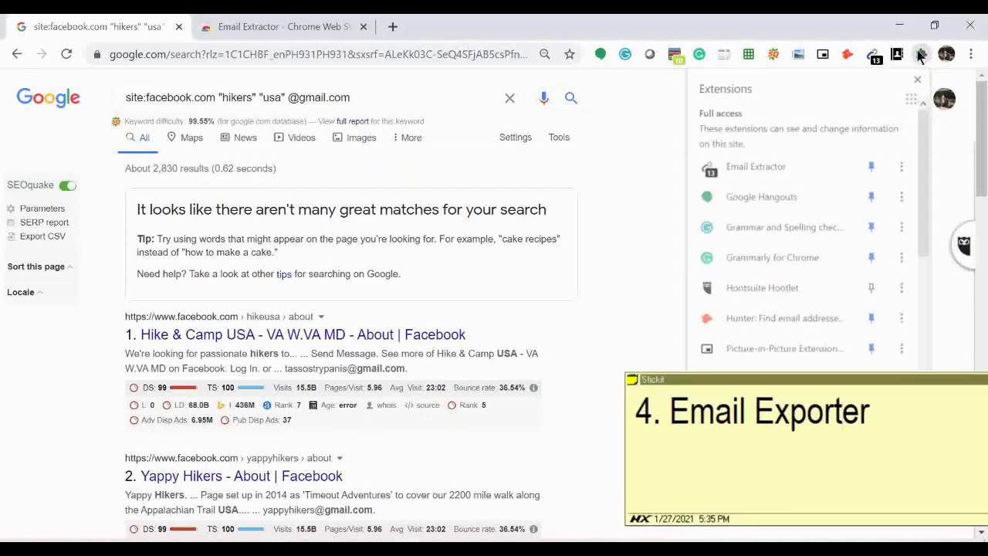
scroll(778, 170, "down", 5)
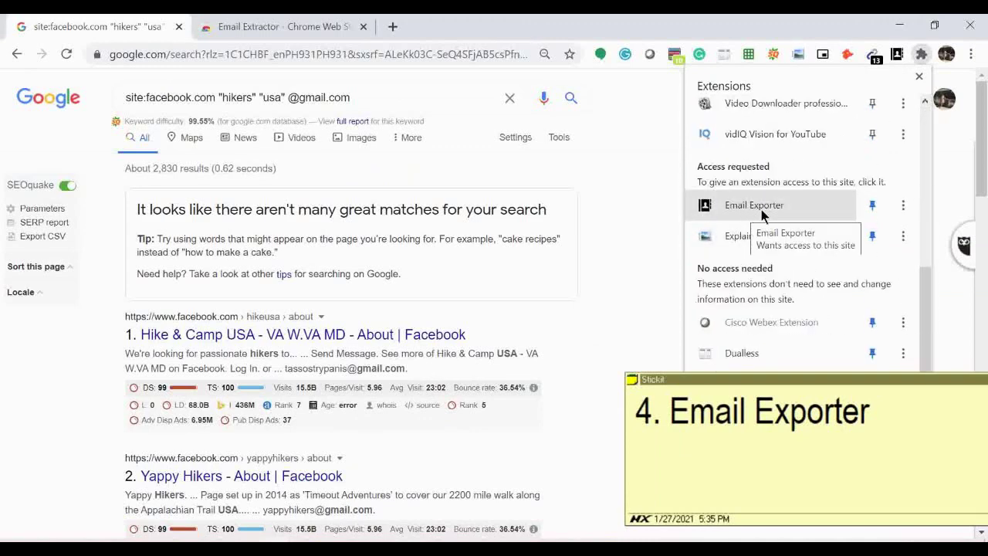
left_click(762, 207)
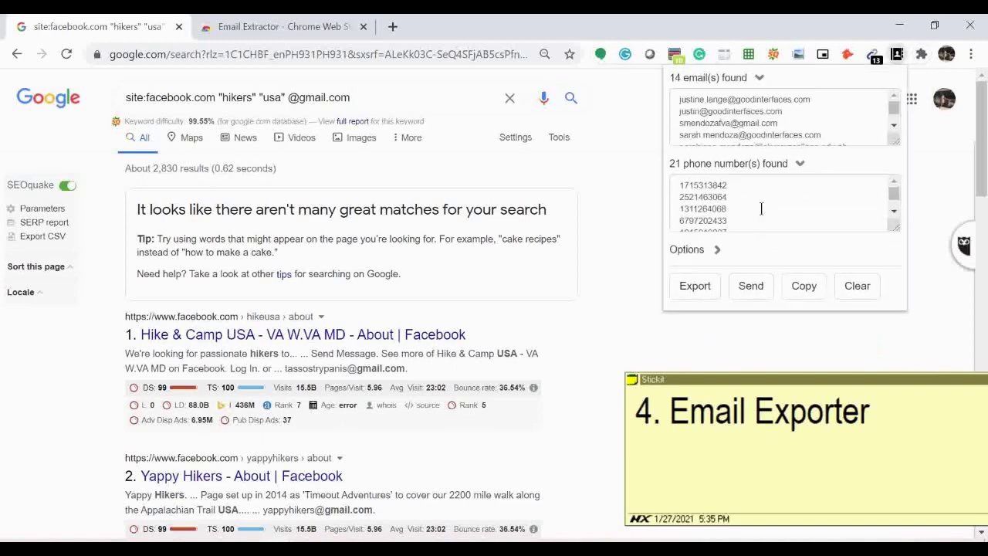
Examine the emails and phone numbers gathered by Email Exporter and compare them with the search result listings
mouse_move(893, 193)
left_mouse_down()
mouse_move(893, 201)
mouse_move(894, 190)
left_mouse_up()
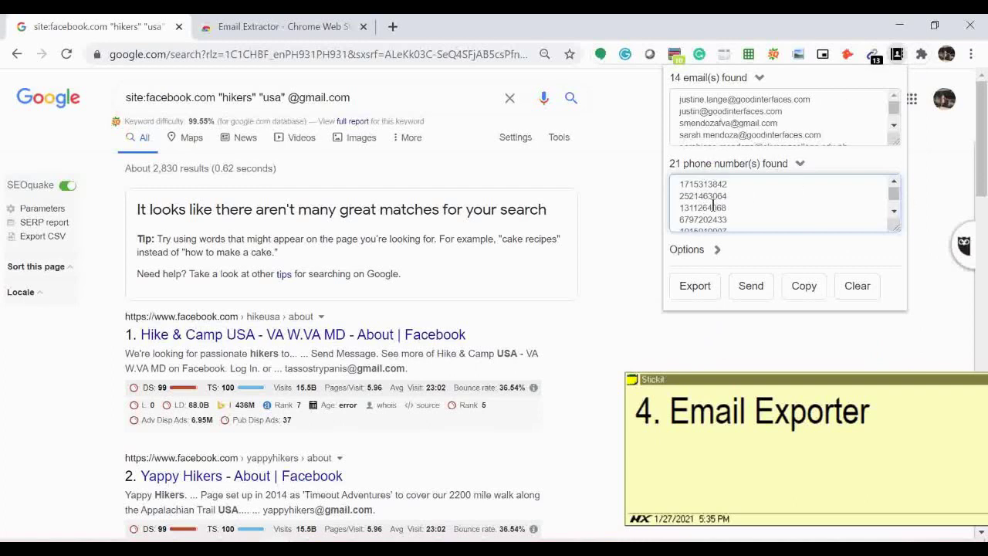
scroll(713, 202, "down", 1)
scroll(714, 209, "up", 1)
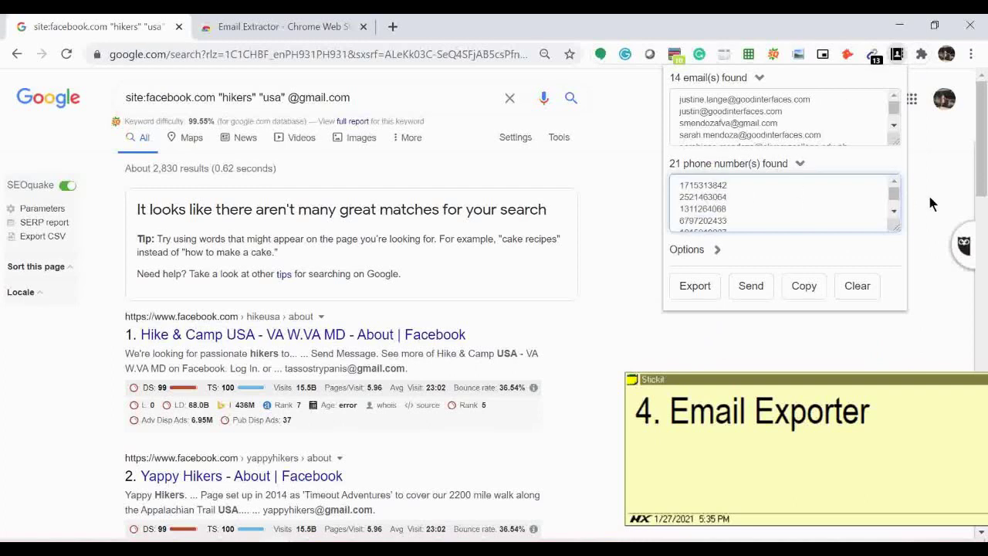
scroll(522, 312, "down", 2)
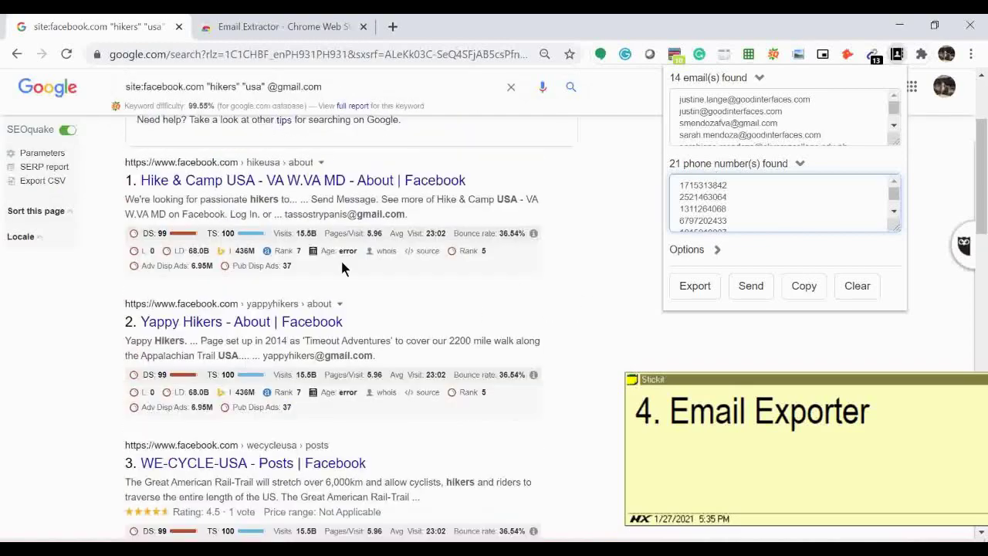
scroll(342, 265, "down", 4)
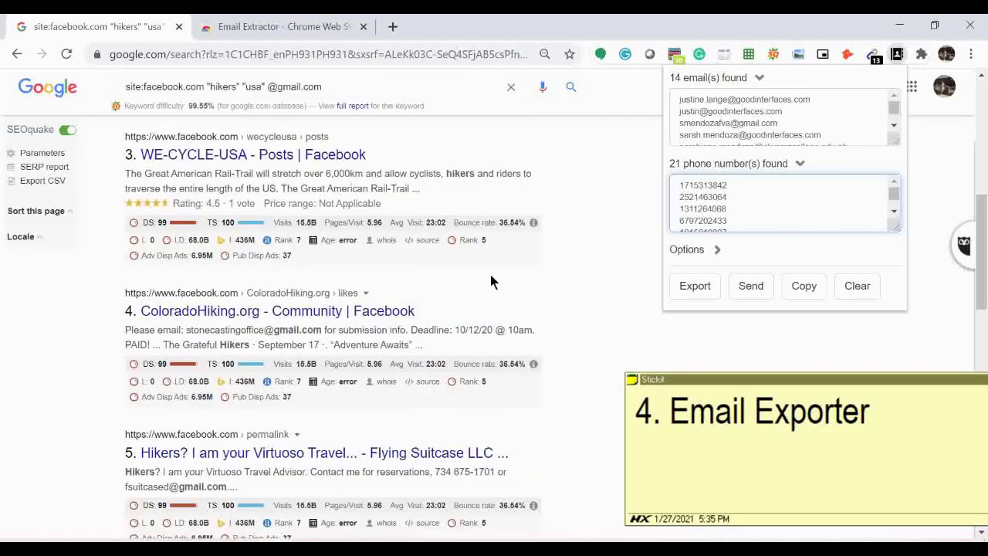
scroll(323, 293, "down", 3)
scroll(538, 263, "up", 7)
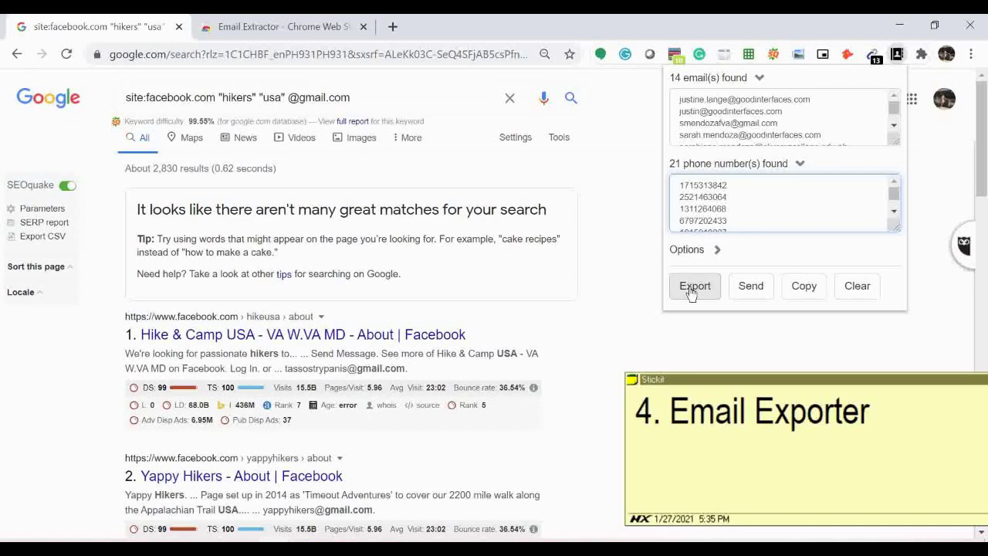
left_click(894, 127)
scroll(892, 116, "down", 4)
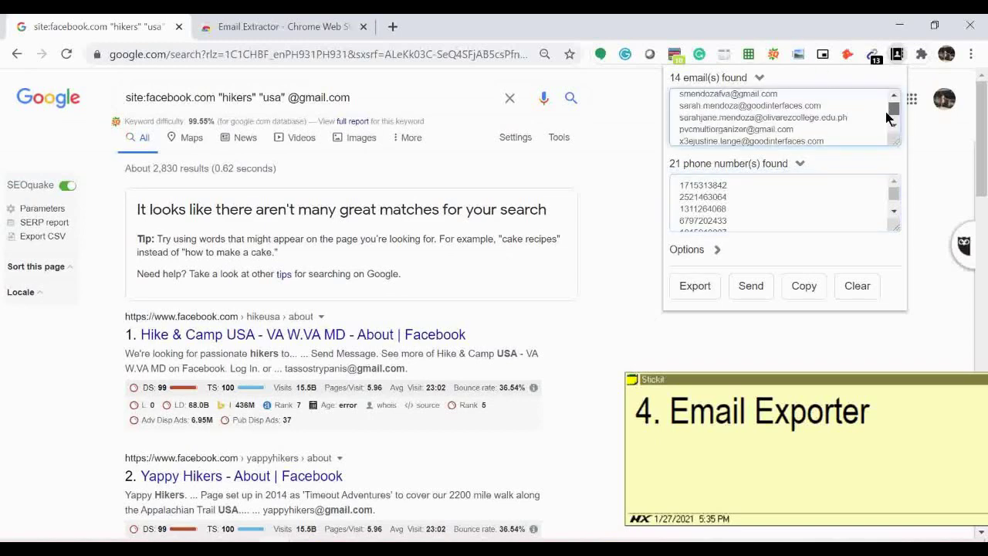
Export the Email Exporter results to a text file, review its contents in Notepad, and close the file
left_click(695, 293)
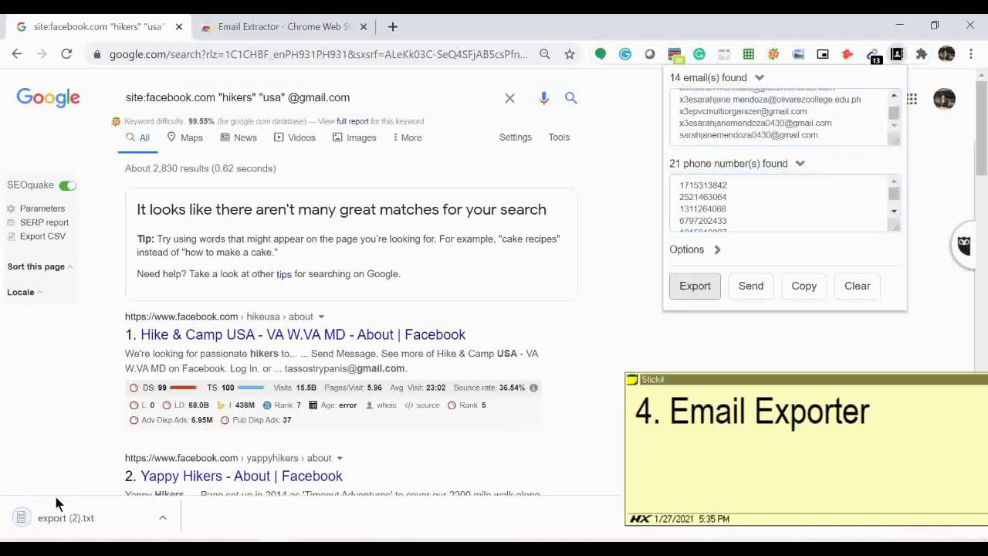
left_click(75, 525)
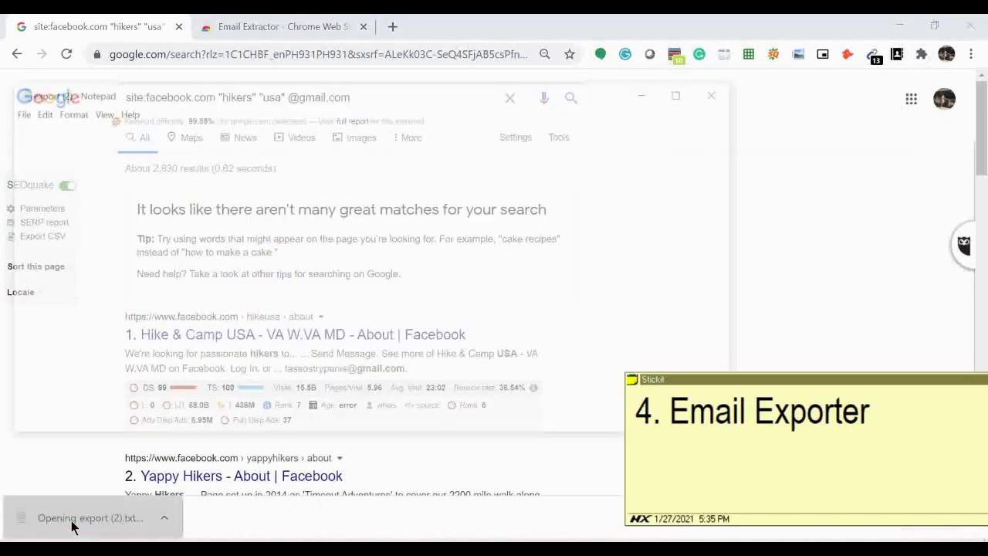
scroll(162, 232, "down", 5)
scroll(174, 262, "up", 5)
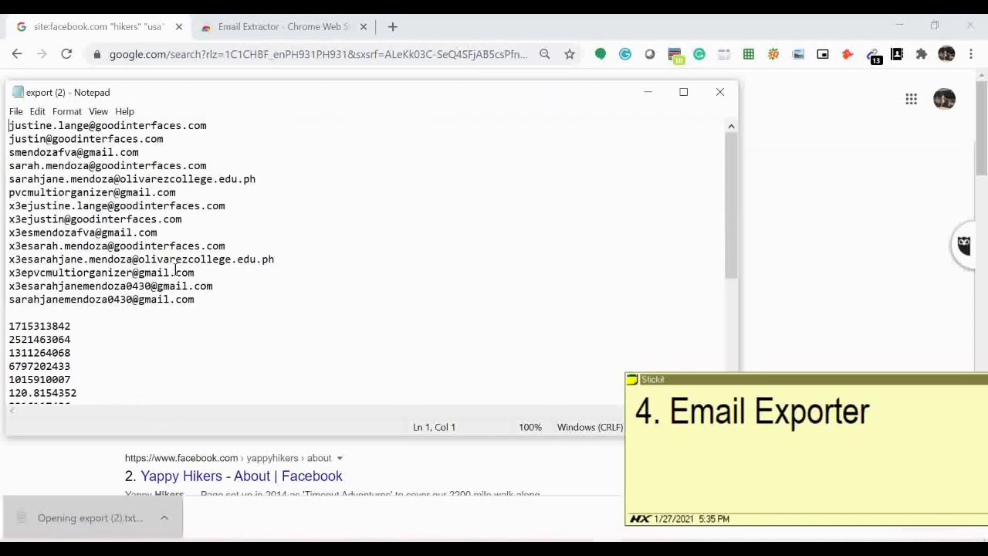
left_click(720, 92)
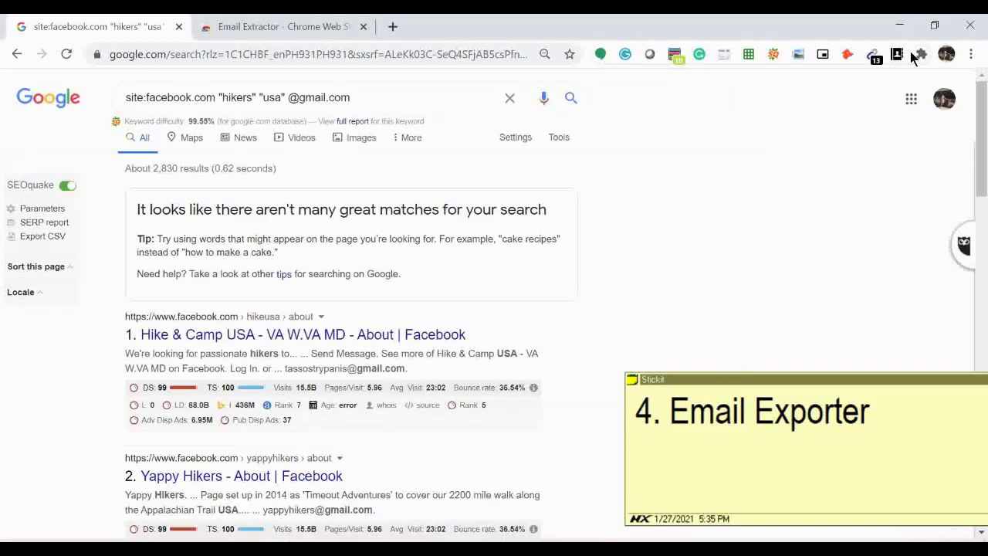
Reopen Email Extractor to compare its address list with the exported one, and dismiss the list
left_click(925, 58)
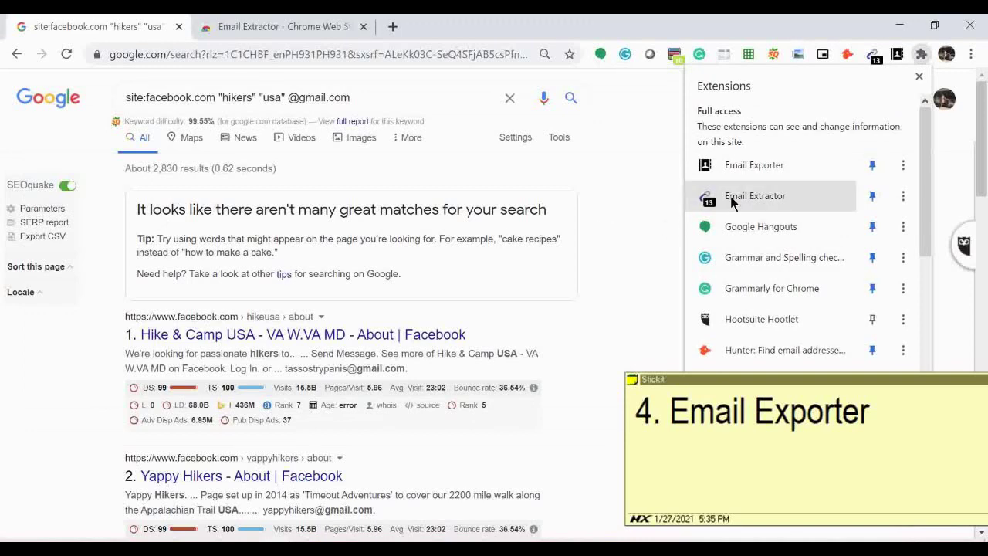
left_click(783, 195)
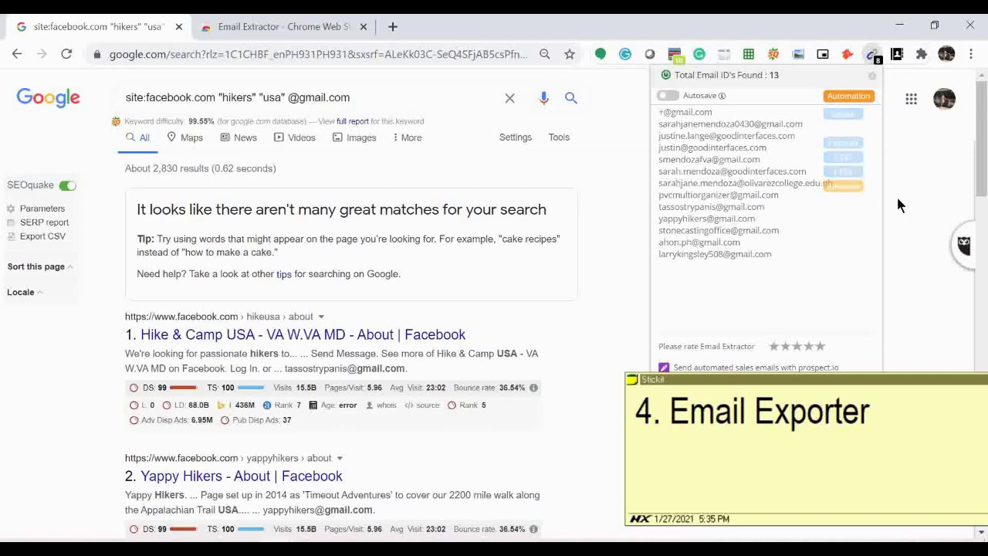
left_click(919, 313)
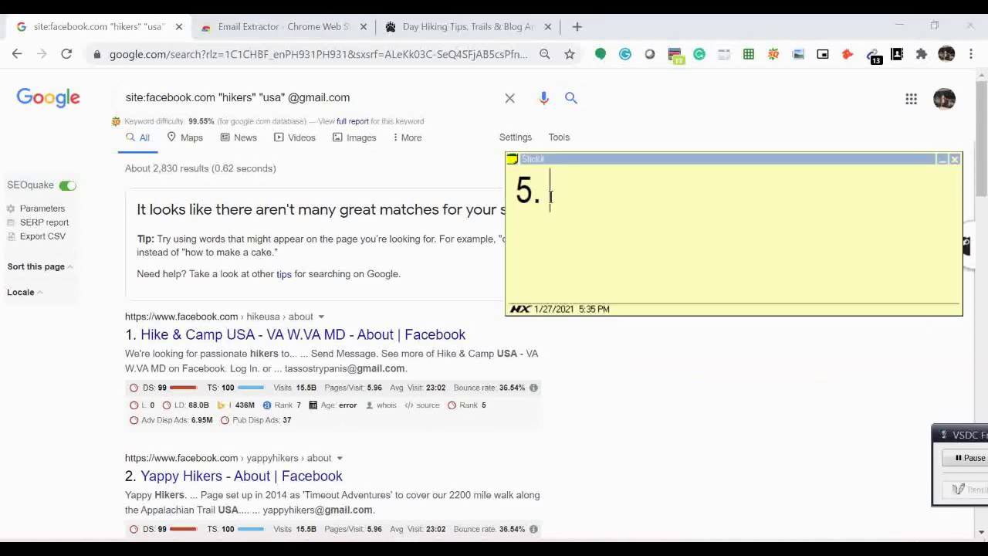
Complete the sticky note's text as "5. Hunter.io" and place the note beside the search results
type("Hunter")
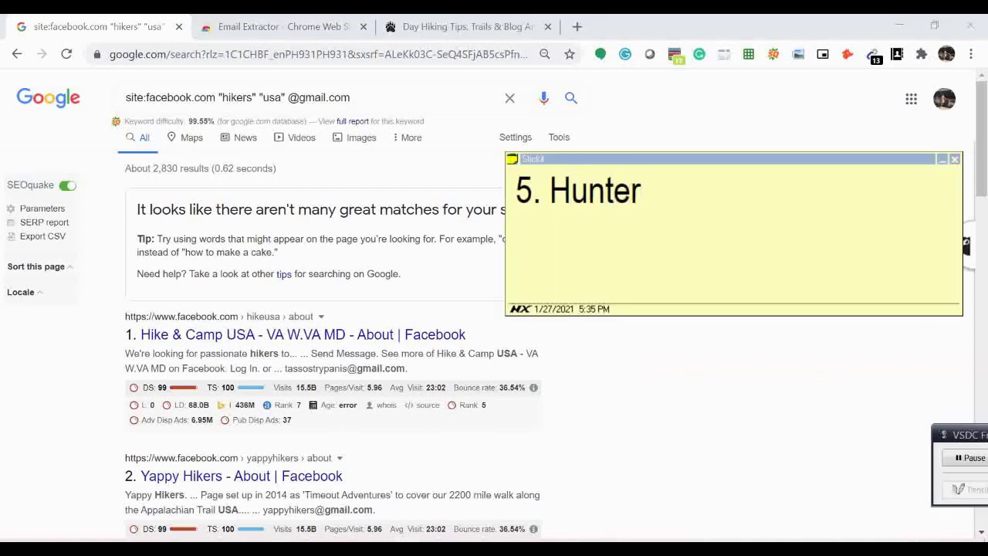
type(".io")
left_click_drag(570, 159, 762, 220)
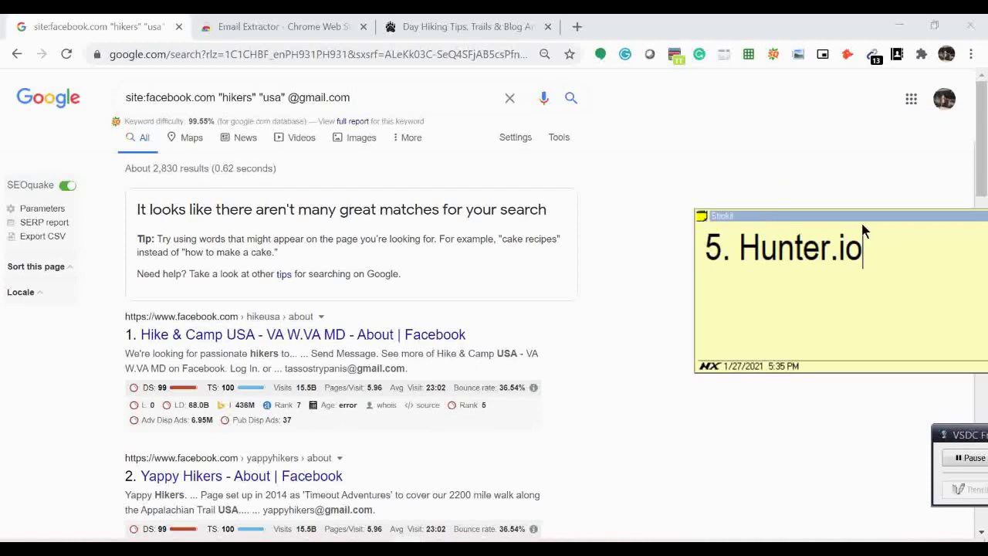
Copy "Hunter.io" from the sticky note and open that website in a new browser tab
left_click_drag(863, 232, 742, 252)
key("ctrl+c")
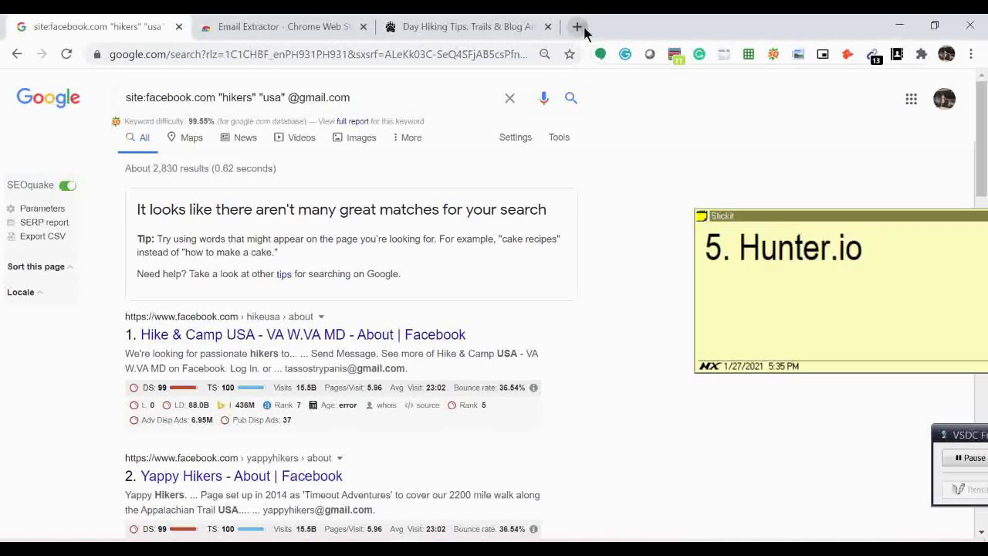
left_click(577, 26)
key("ctrl+v")
key("Return")
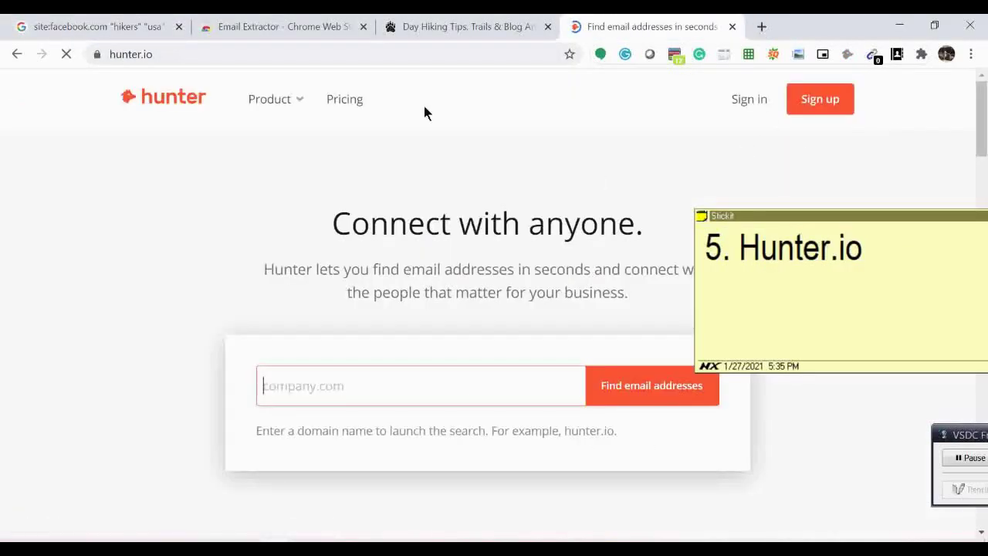
mouse_move(275, 99)
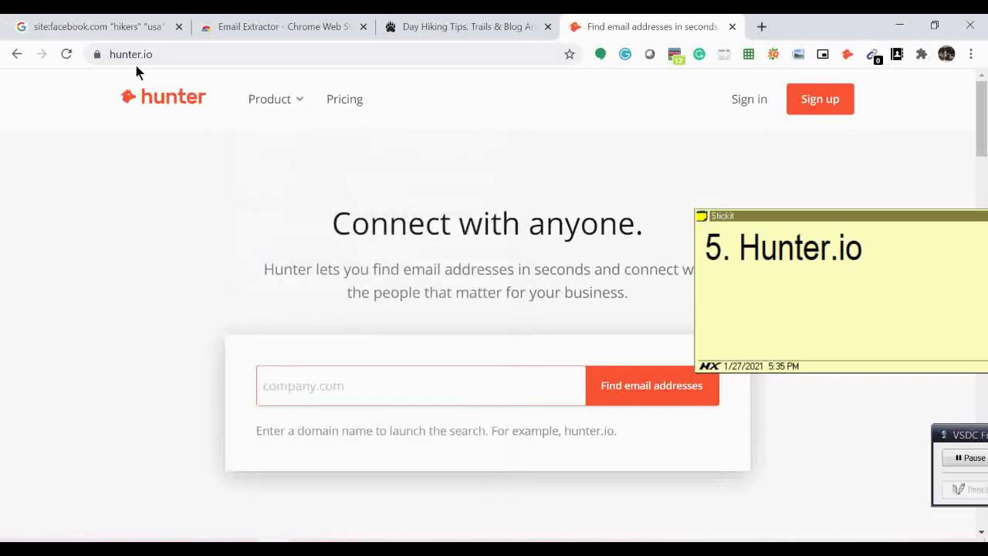
Search Google for "hunter" in another new tab, and refine the query to "hunter io"
left_click(761, 26)
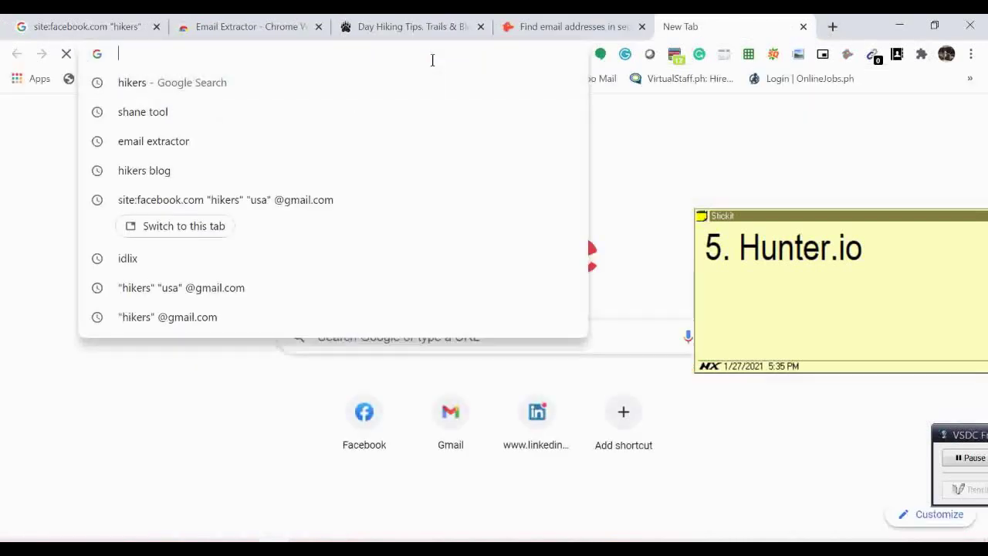
type("hunter")
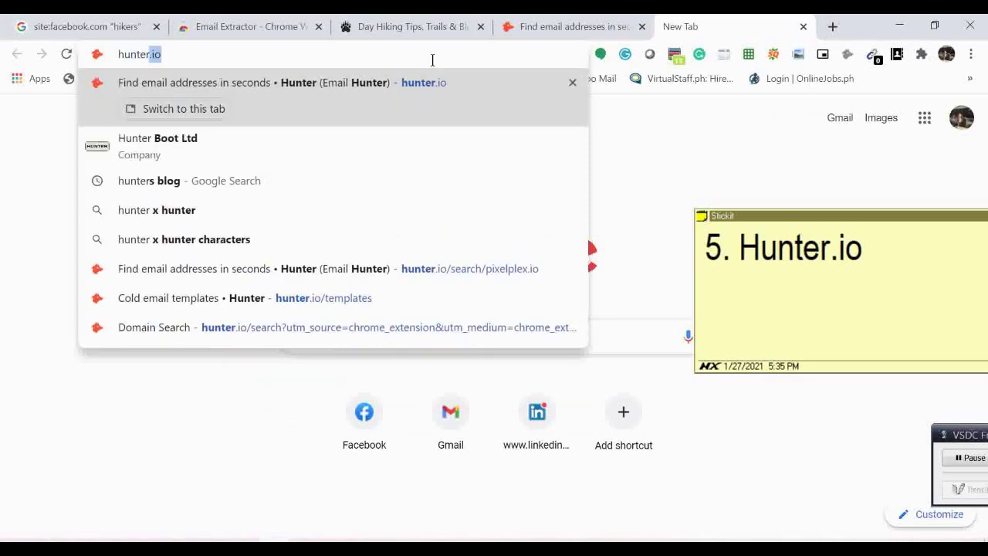
key("Return")
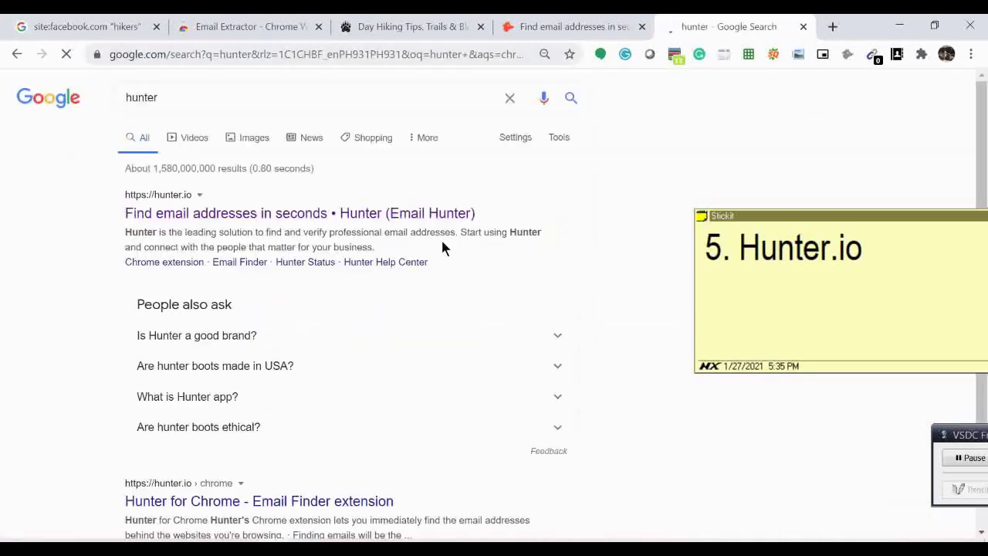
left_click(245, 95)
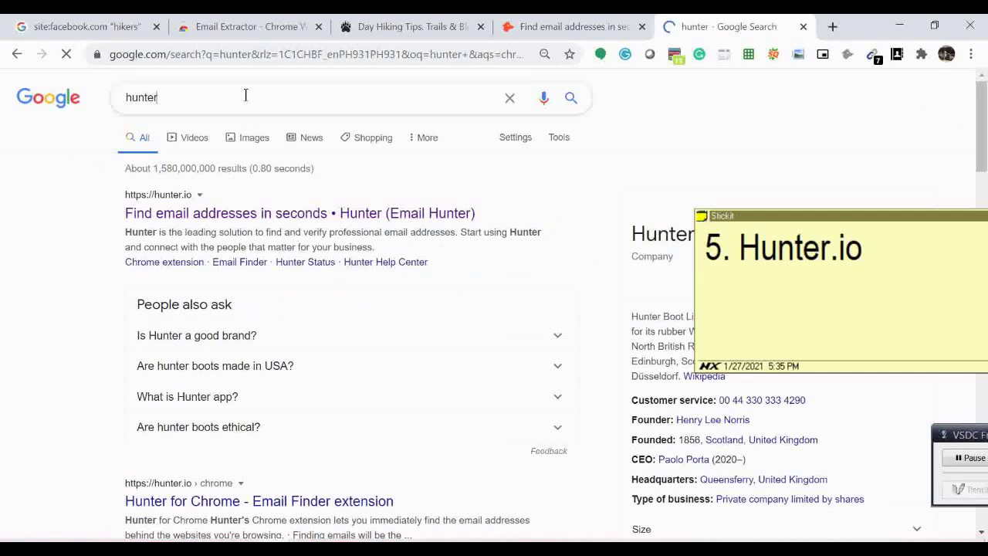
type("io")
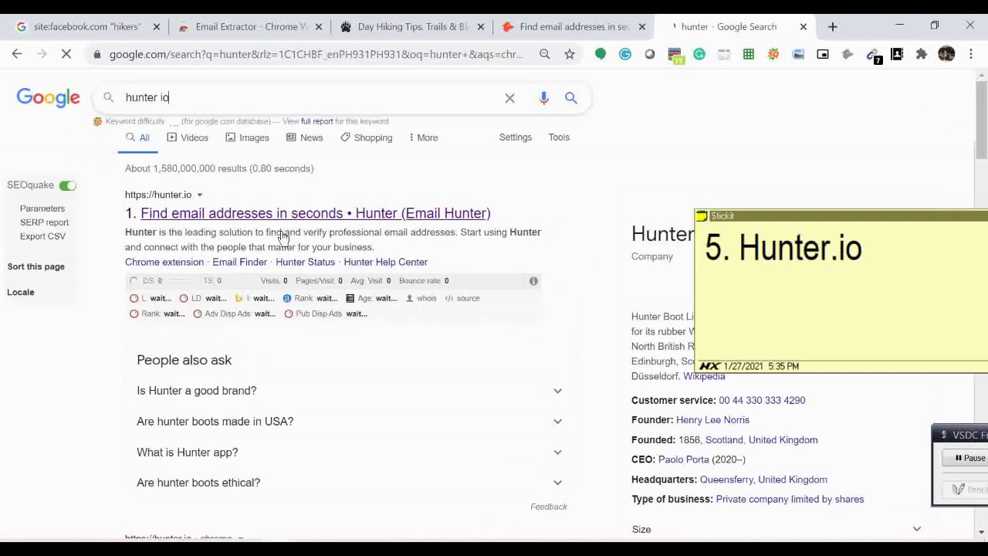
Open the Chrome Web Store result "Hunter: Find email addresses in seconds" from the search results
scroll(231, 270, "down", 1)
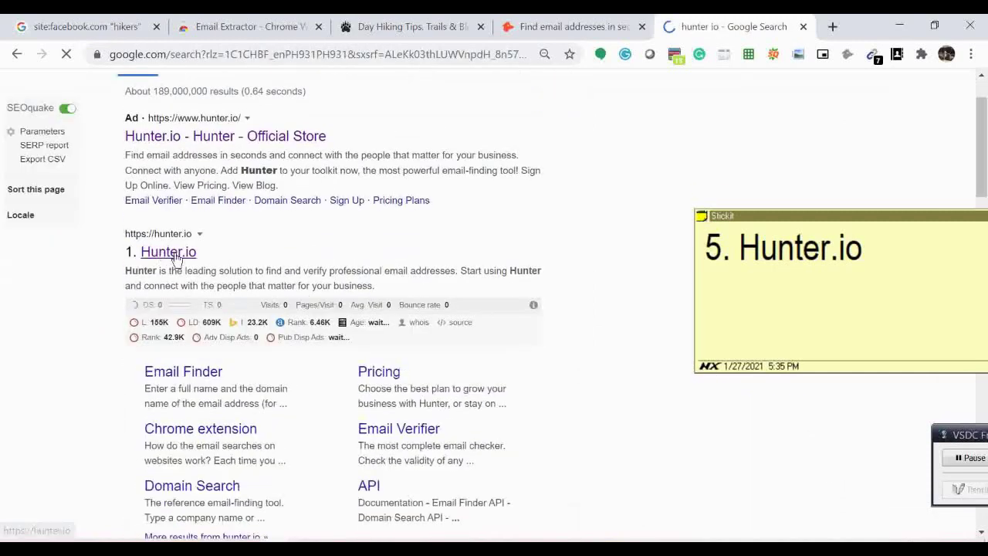
scroll(189, 250, "down", 3)
scroll(191, 247, "down", 2)
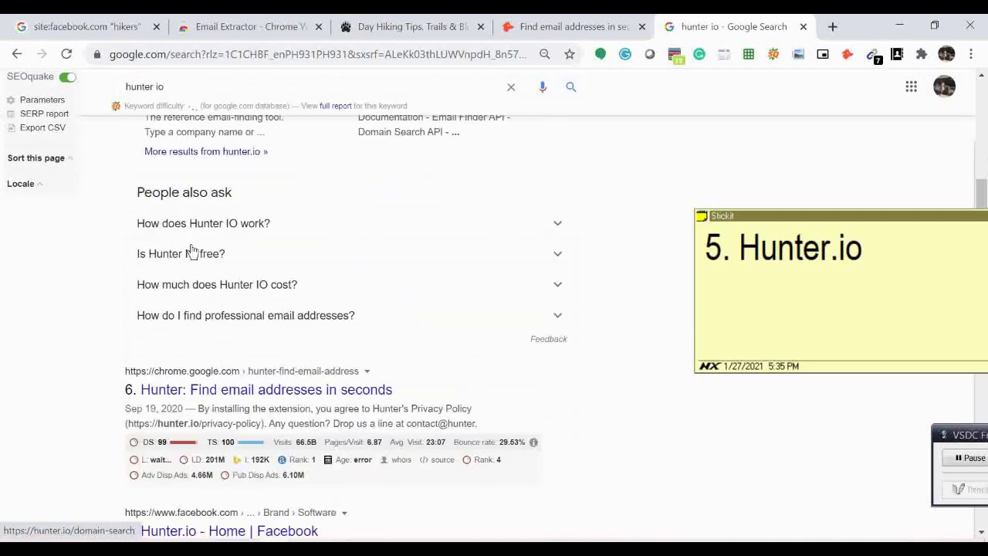
left_click(195, 391)
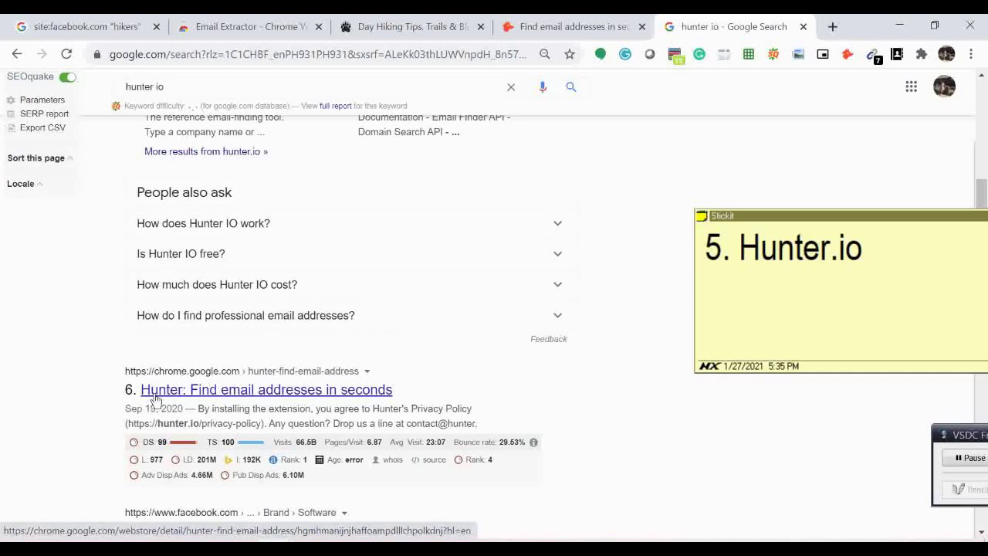
left_click(298, 394)
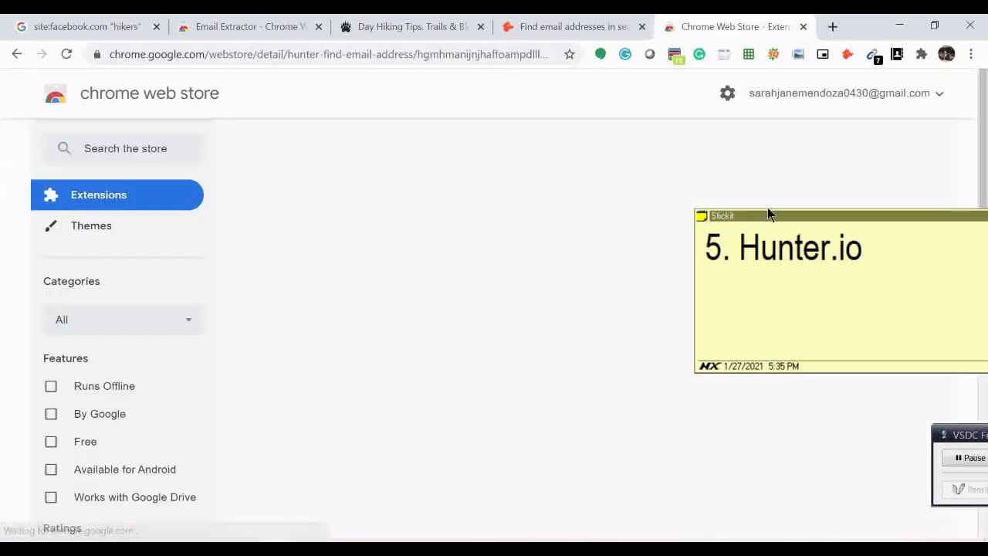
Move the sticky note clear of the Hunter extension's store heading and check the browser's list of installed extensions
double_click(772, 248)
left_click_drag(776, 215, 697, 332)
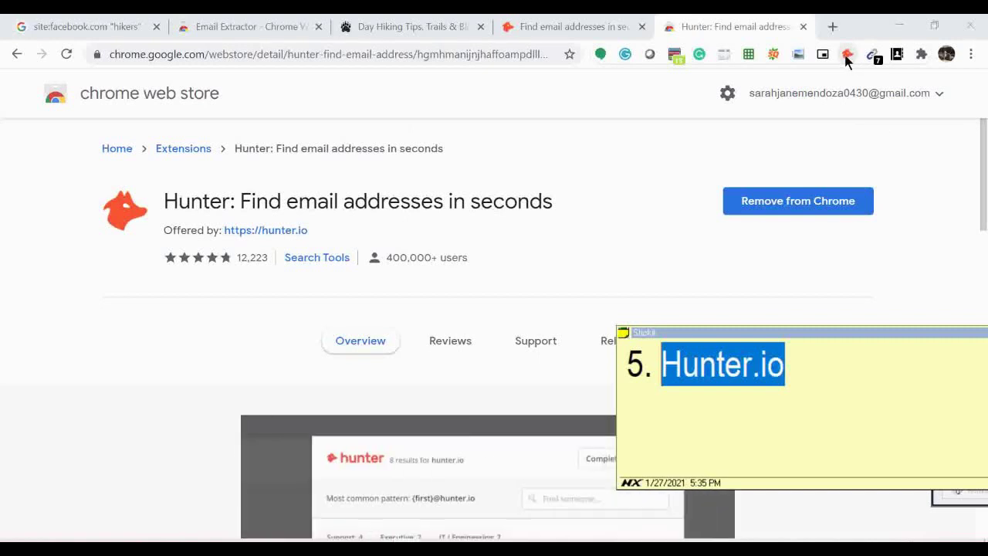
left_click(921, 54)
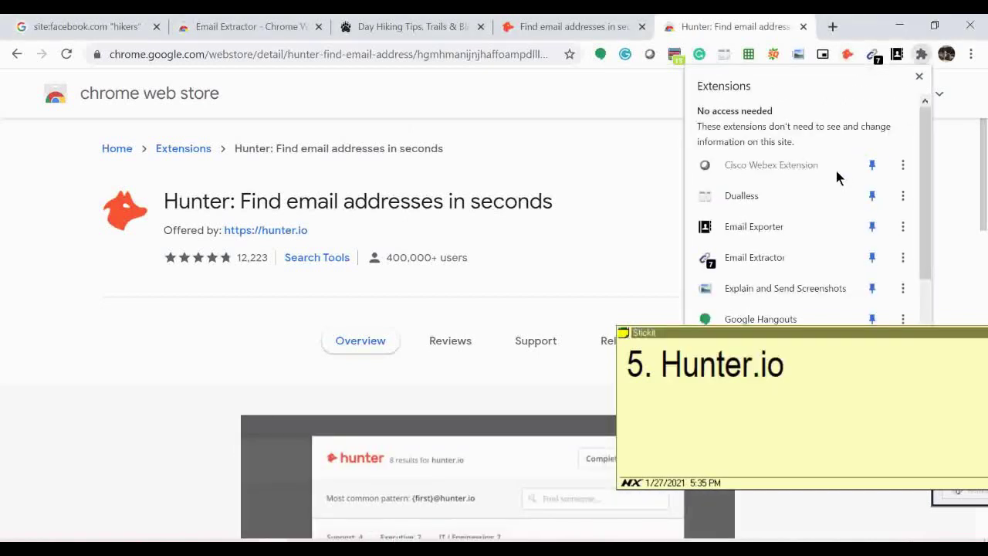
left_click(640, 159)
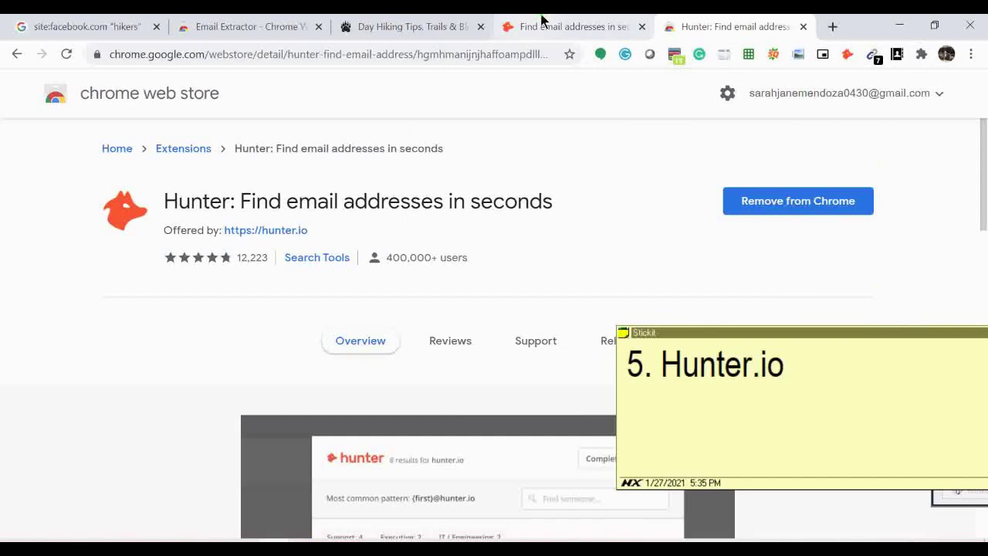
Return to the hunter.io website, dismiss the "Add Hunter to your toolkit" pop-up, and move the sticky note beside the page heading
left_click(540, 23)
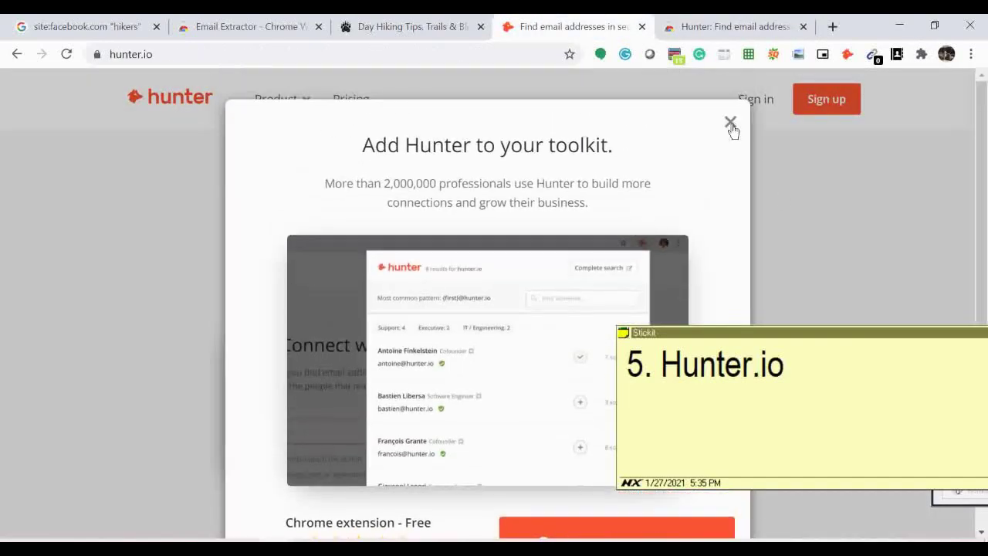
left_click(731, 123)
double_click(706, 340)
left_click_drag(706, 334, 794, 192)
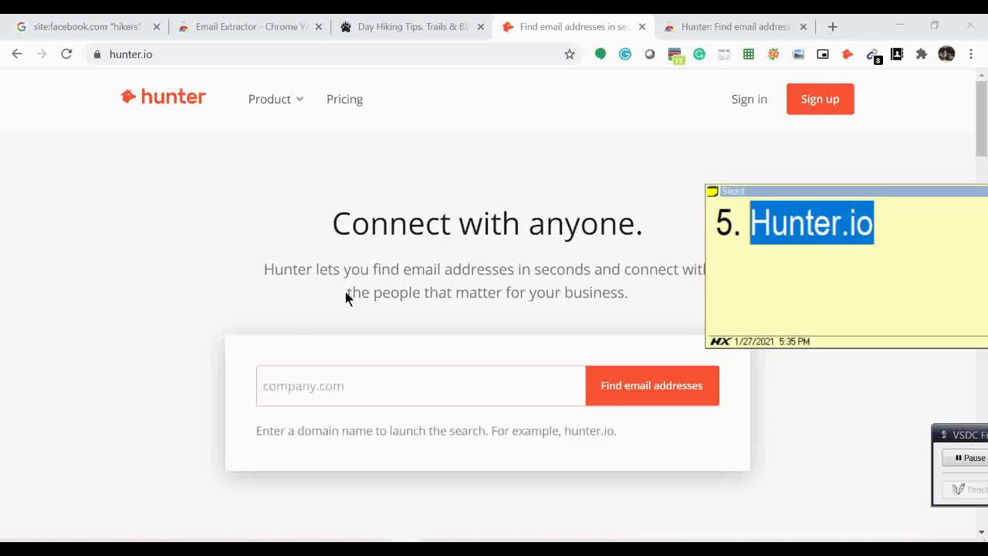
Sign in to the Hunter account and move the sticky note off the Domain Search field
left_click(752, 103)
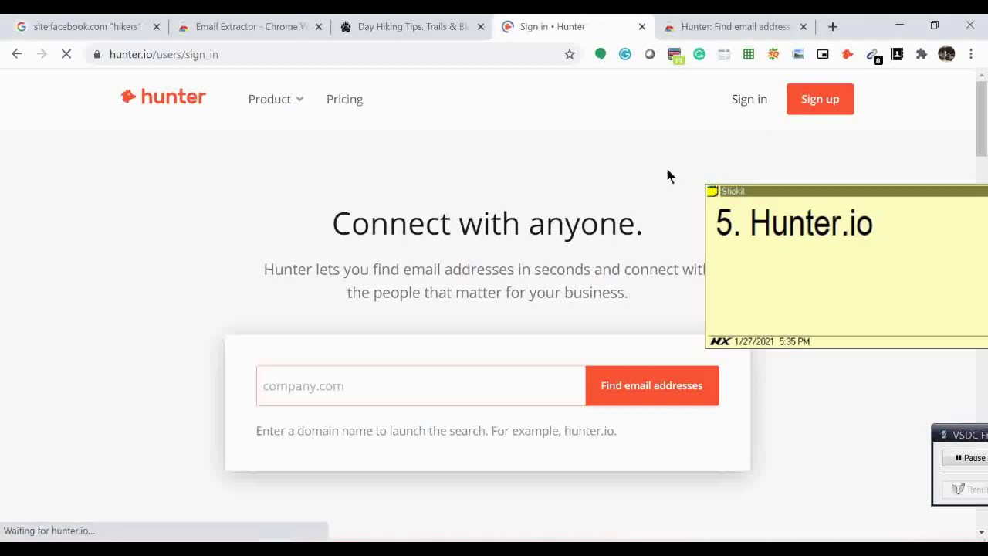
left_click(479, 461)
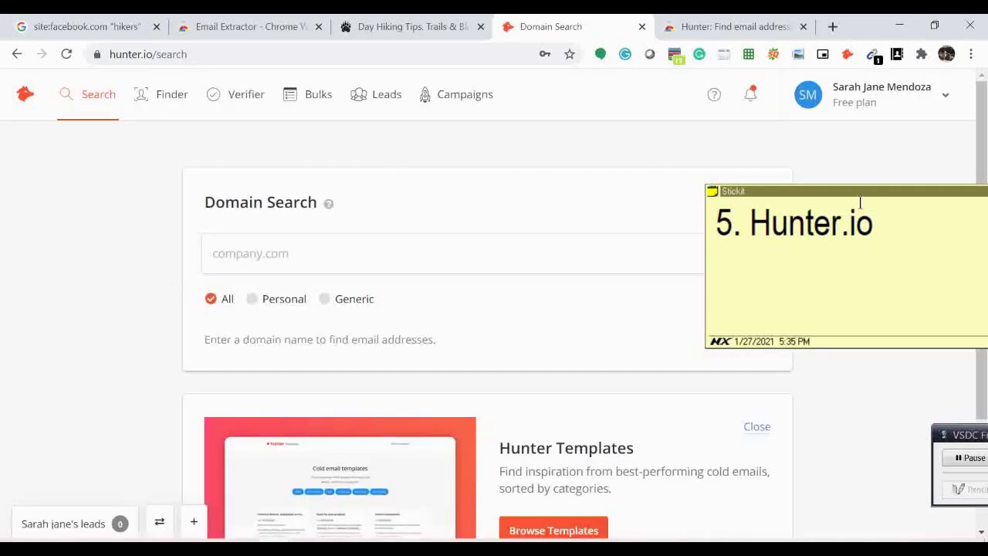
left_click_drag(801, 194, 803, 295)
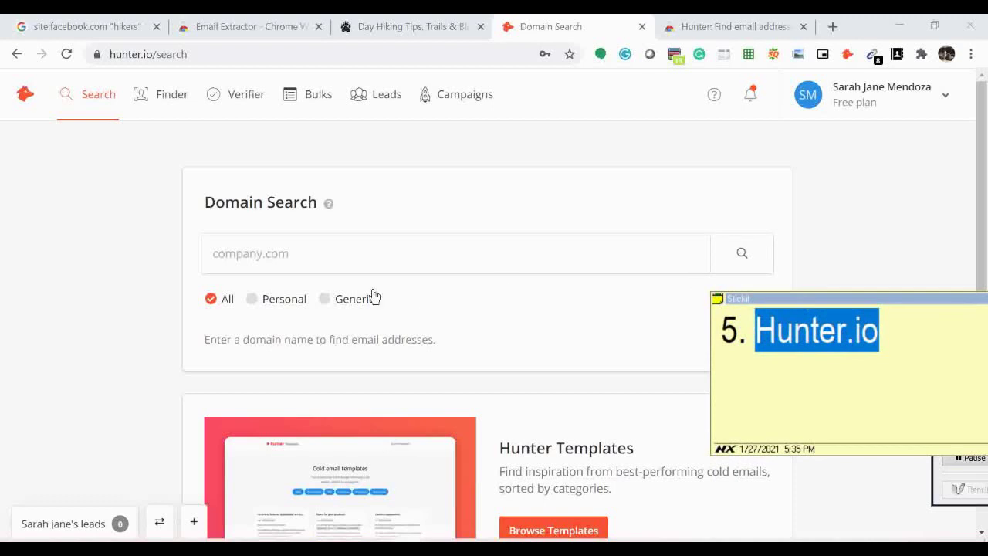
Run a domain search for "crif.com" by choosing the matching CRIF company suggestion
left_click(266, 249)
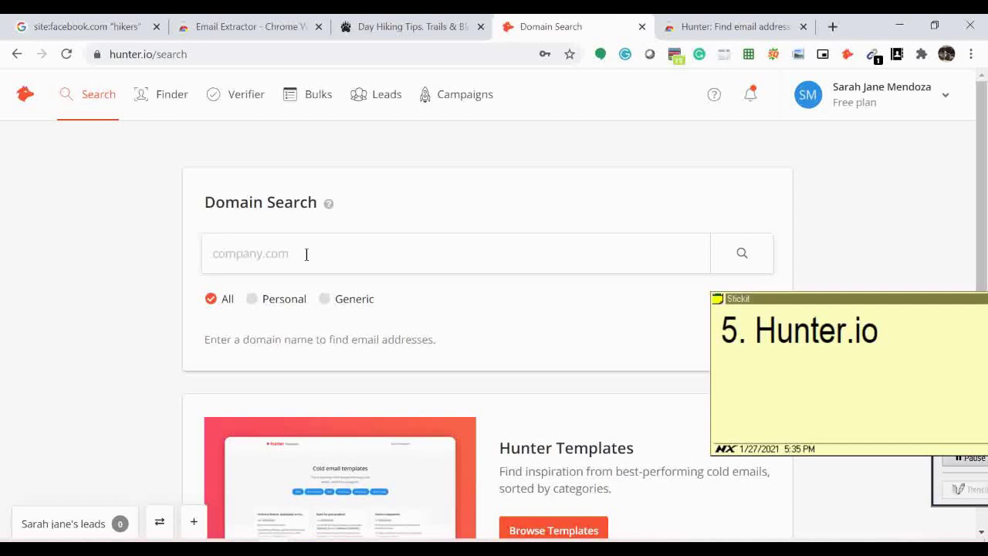
type("cri")
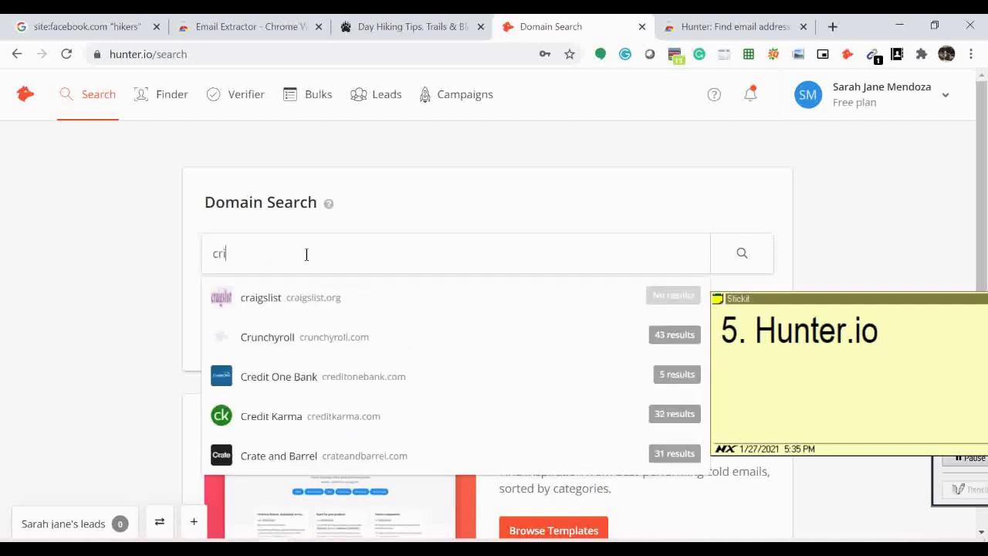
type("f.")
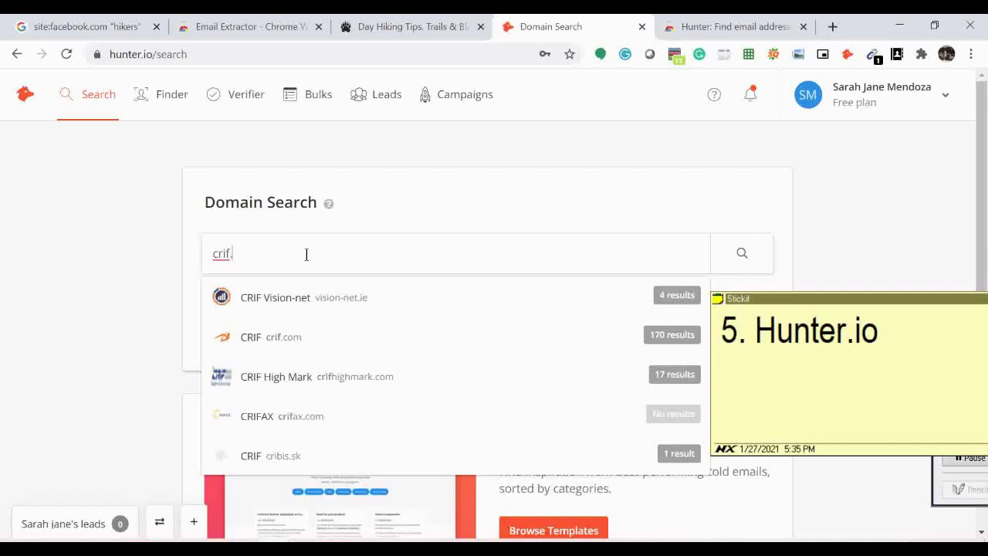
type("com")
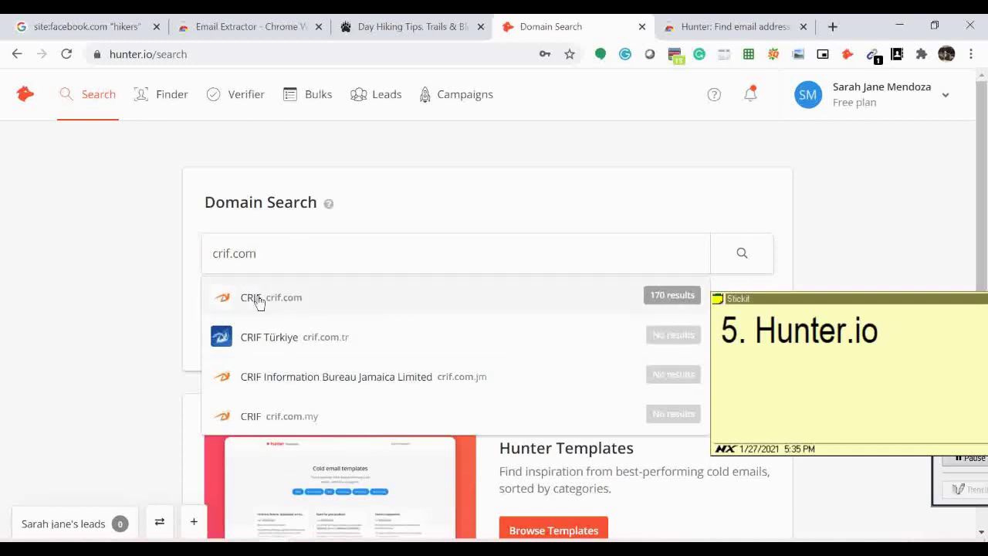
left_click(388, 300)
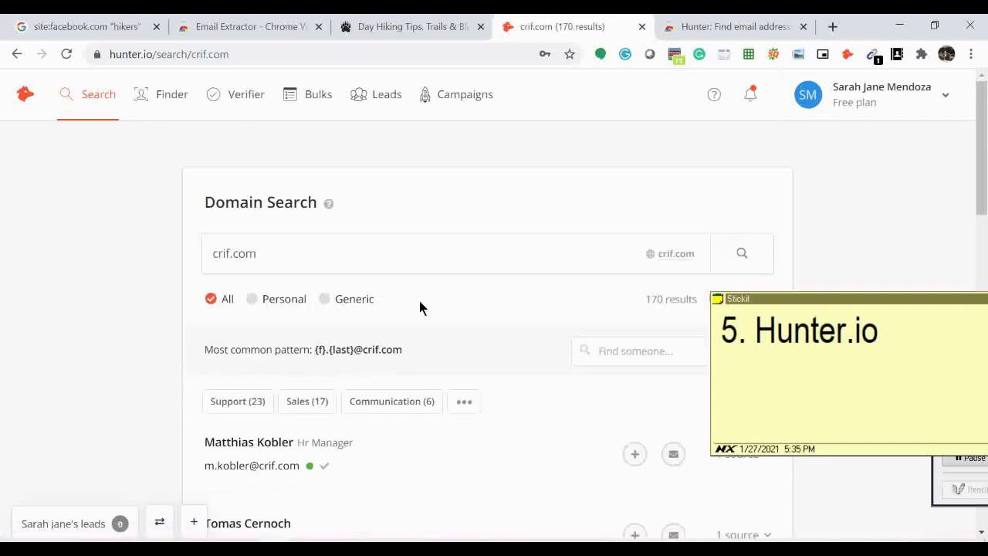
Examine the contacts, job titles, email addresses and sources listed in the crif.com domain search results
scroll(420, 305, "down", 3)
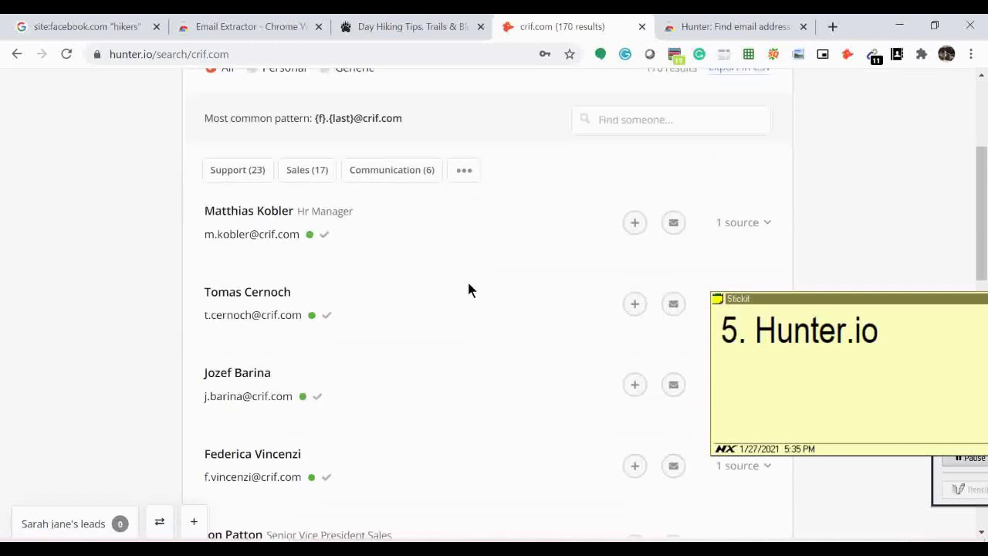
scroll(340, 275, "down", 2)
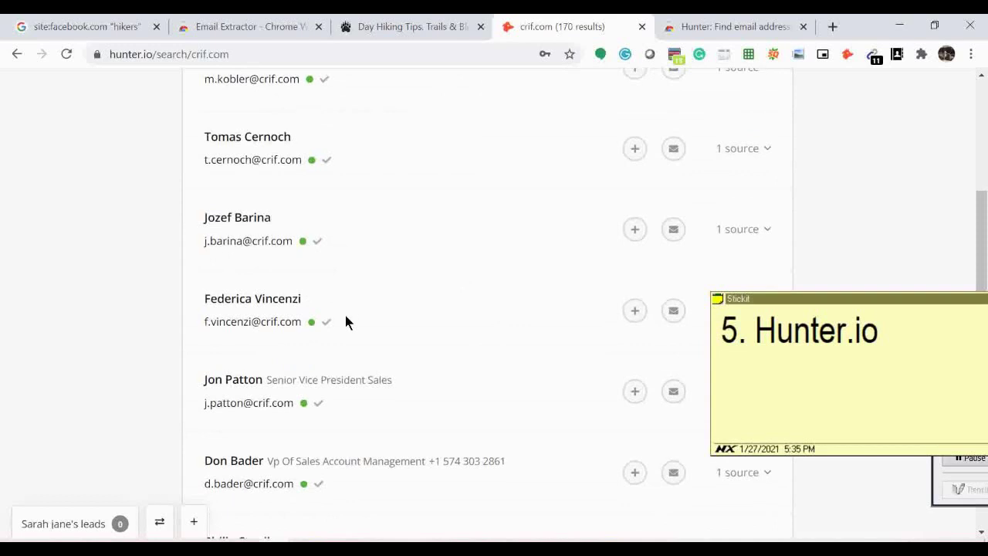
scroll(345, 309, "down", 5)
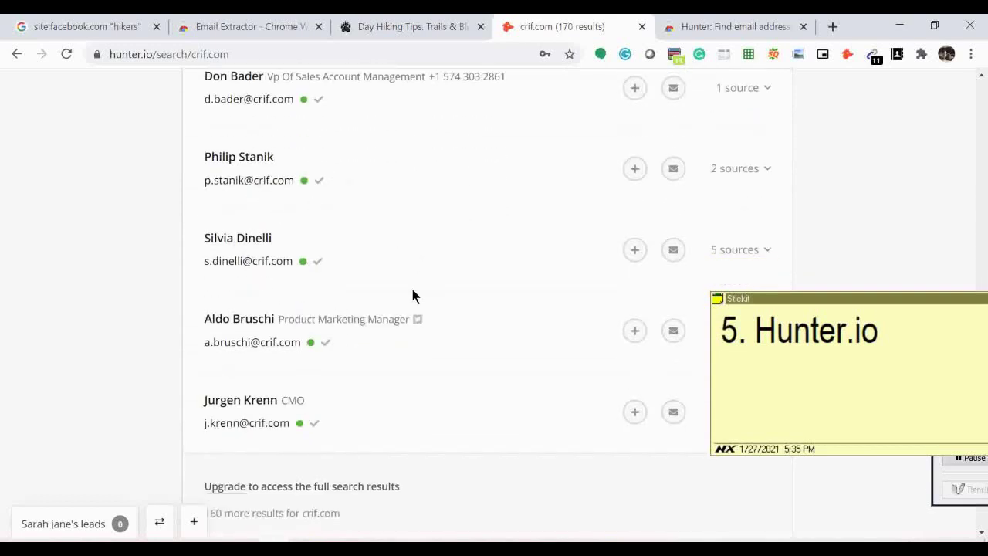
scroll(414, 295, "down", 3)
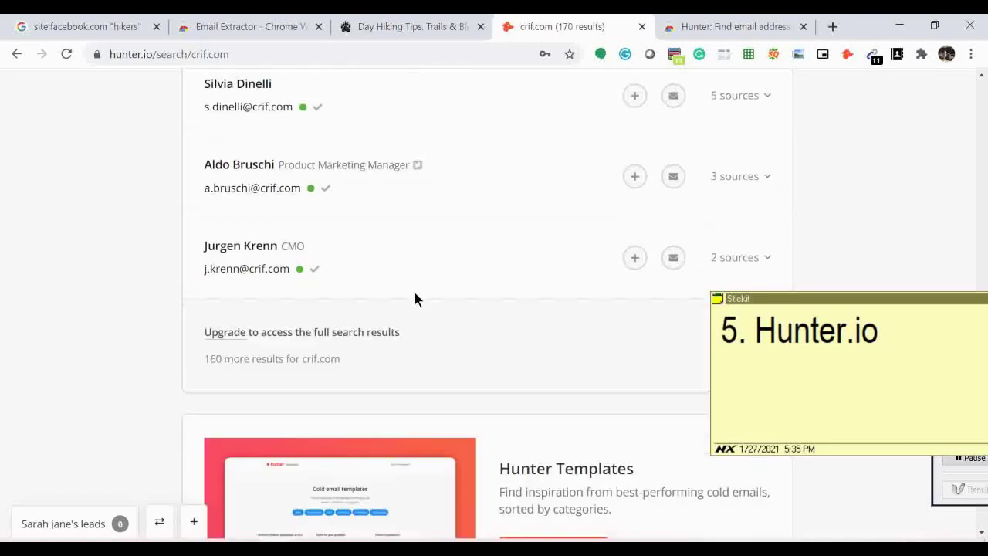
scroll(417, 293, "up", 4)
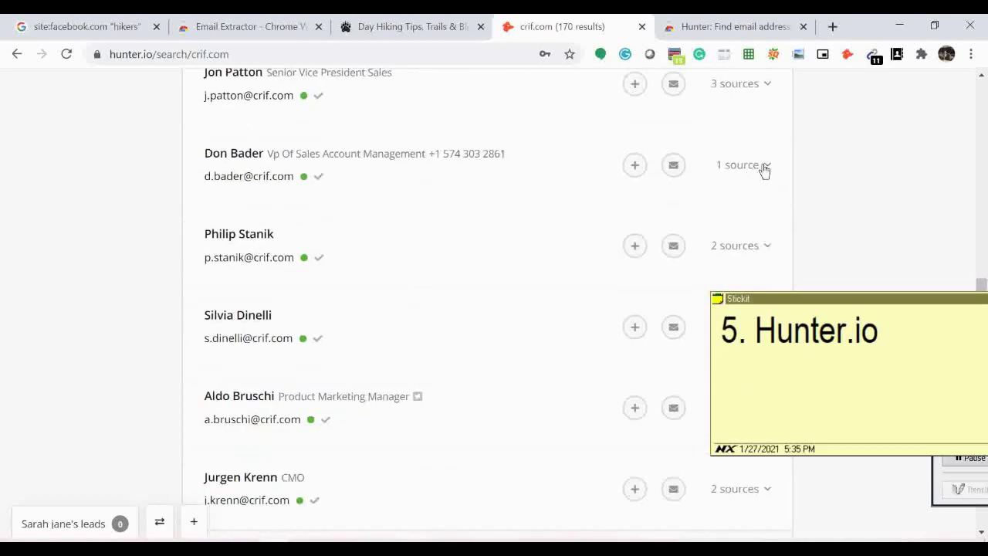
scroll(744, 201, "down", 2)
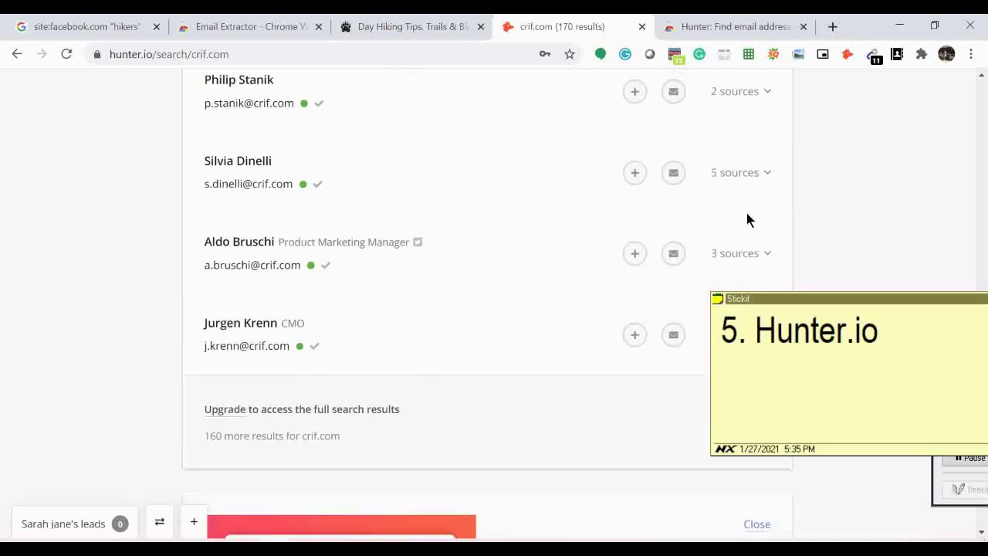
scroll(598, 240, "up", 4)
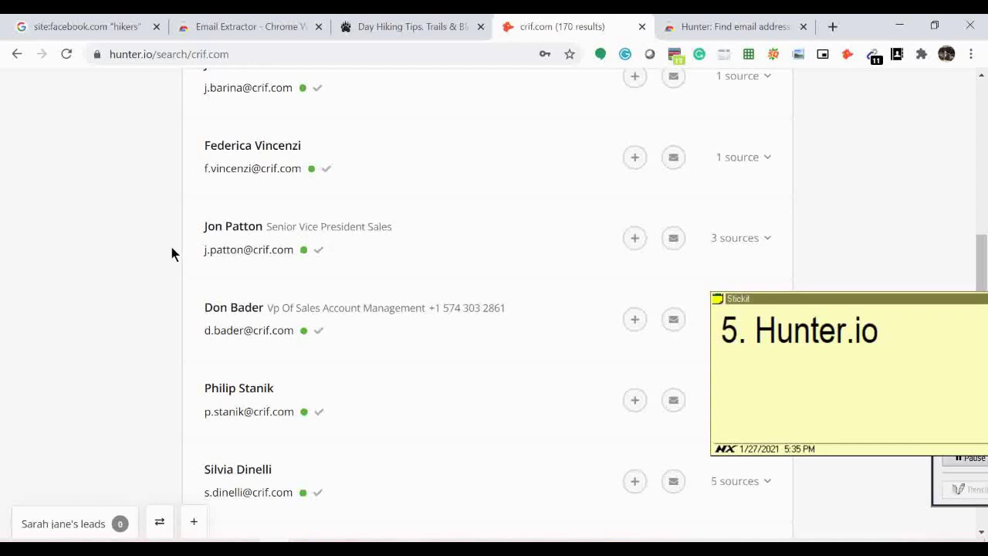
scroll(178, 235, "up", 4)
scroll(299, 262, "down", 2)
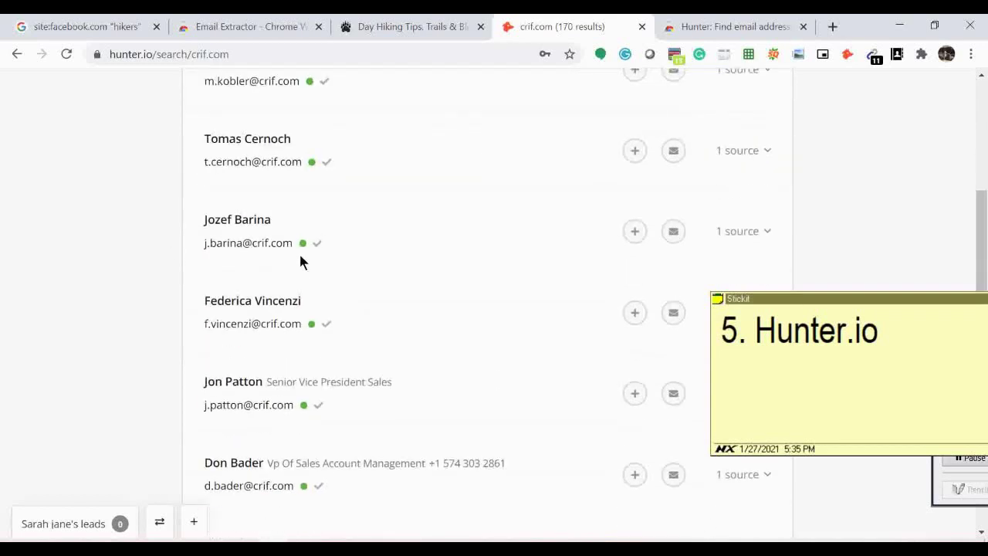
scroll(300, 260, "up", 4)
scroll(320, 308, "down", 5)
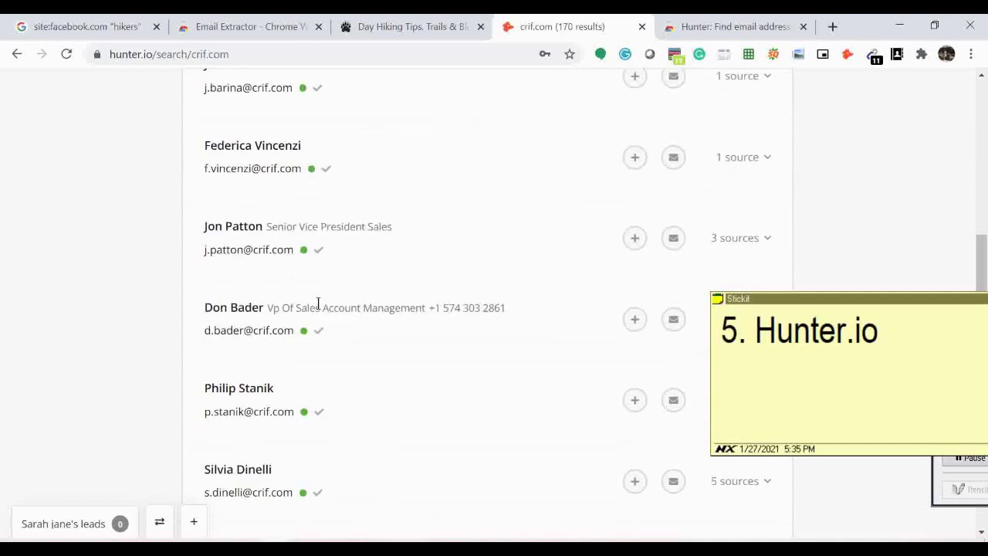
scroll(316, 301, "down", 1)
scroll(316, 300, "up", 8)
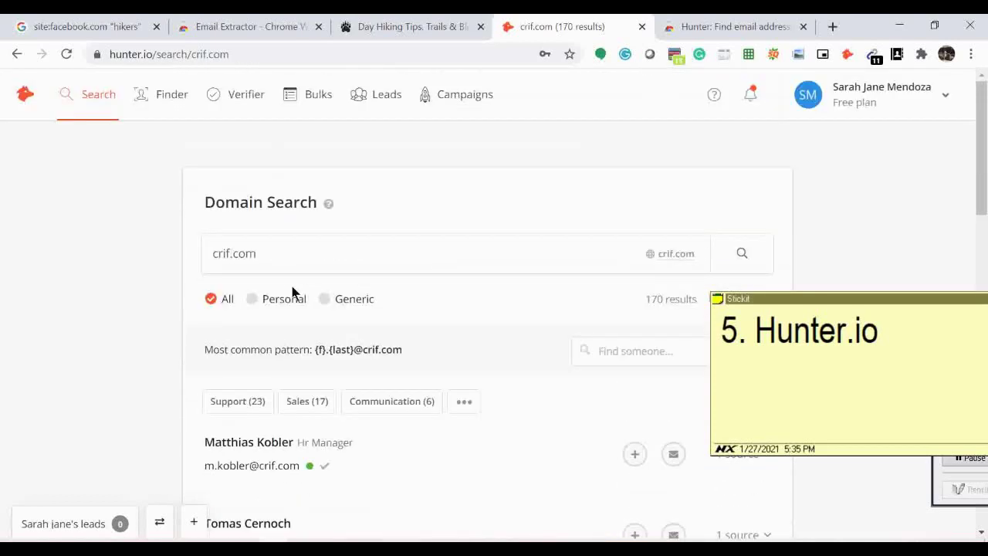
left_click_drag(265, 255, 209, 251)
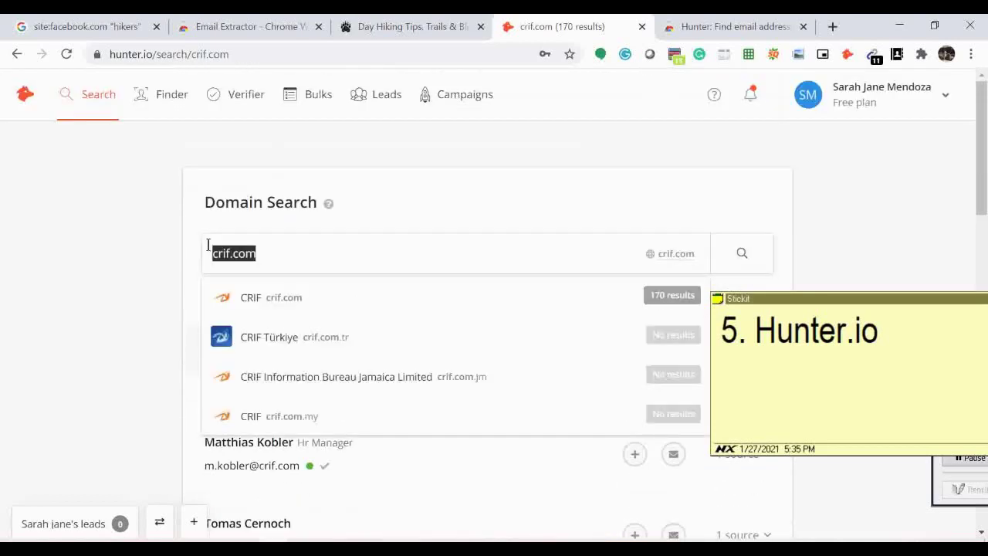
left_click(160, 265)
scroll(160, 265, "down", 4)
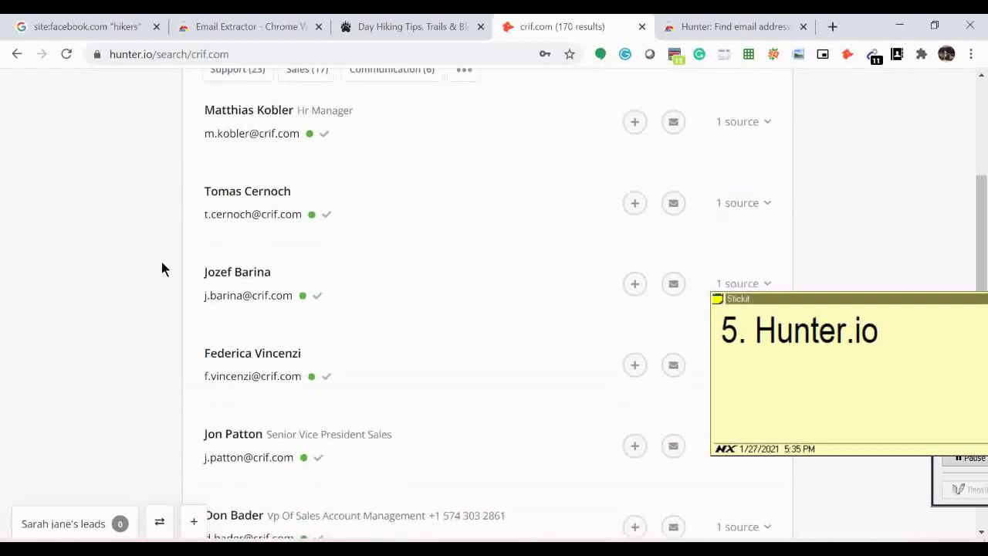
scroll(473, 263, "down", 5)
scroll(544, 339, "down", 2)
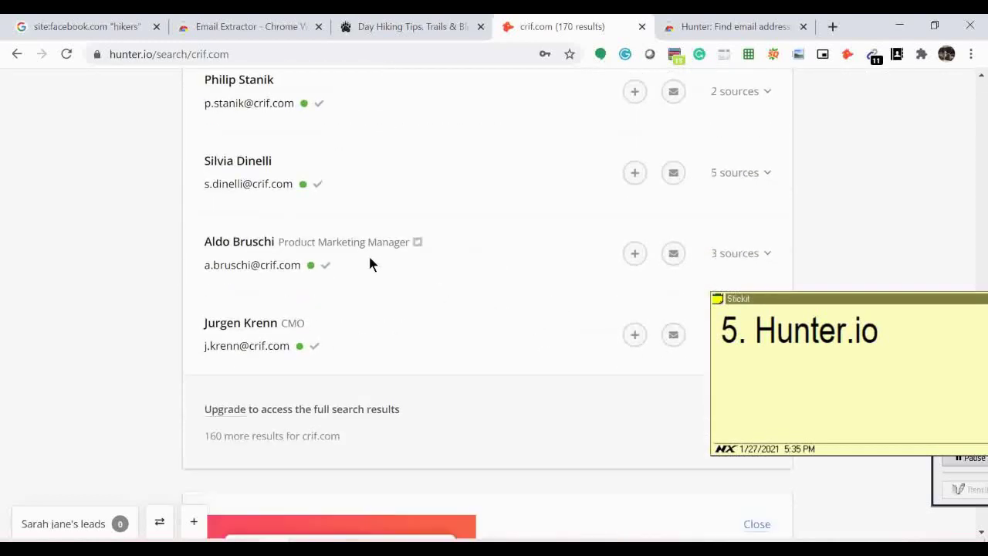
scroll(421, 311, "up", 9)
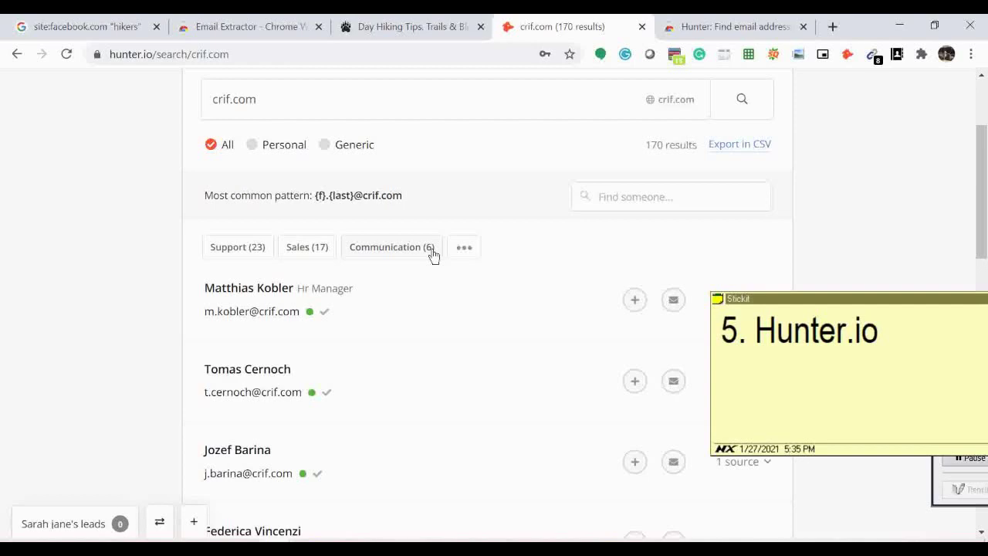
Look over the Bearfoot Theory hiking blog page and return to the domain field of the crif.com search
left_click(398, 27)
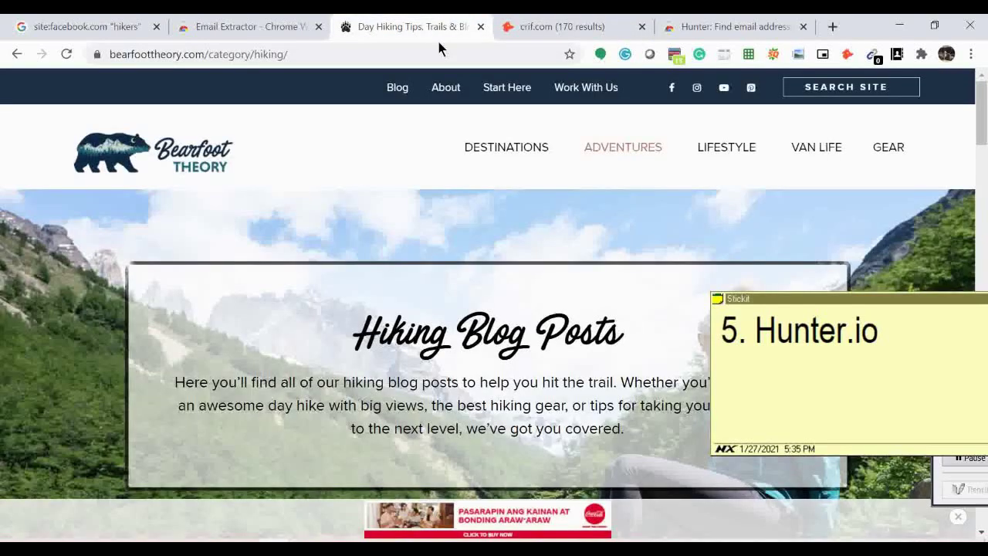
scroll(658, 328, "down", 6)
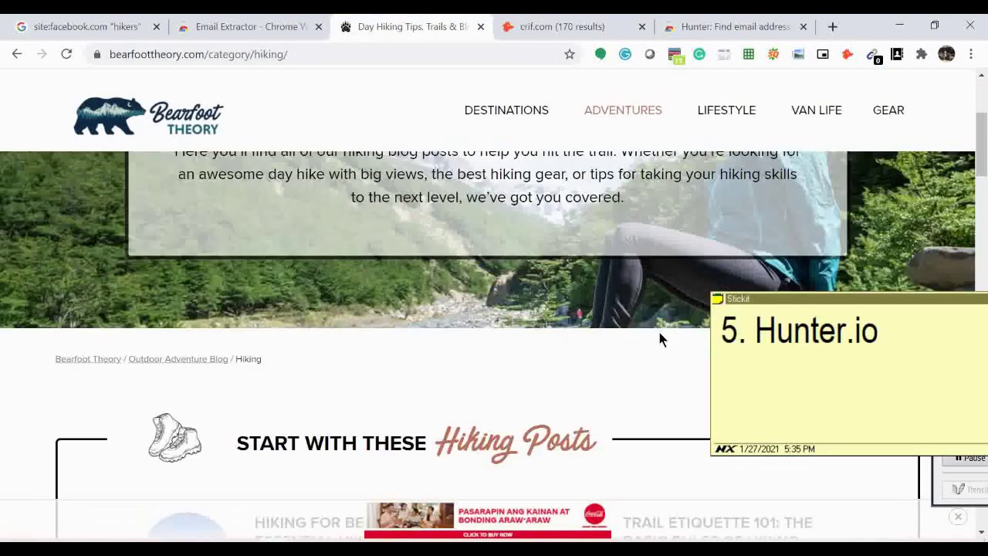
scroll(655, 337, "up", 6)
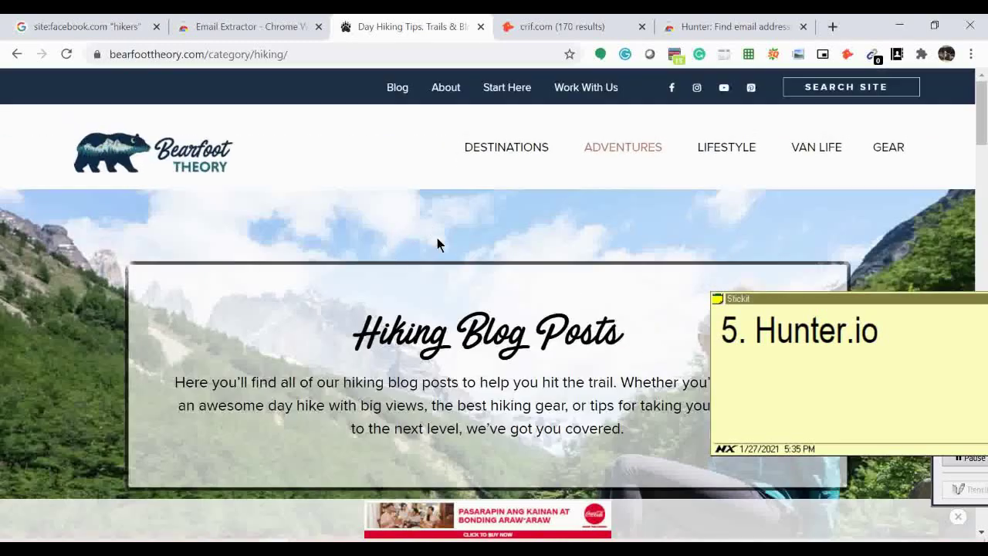
left_click(551, 25)
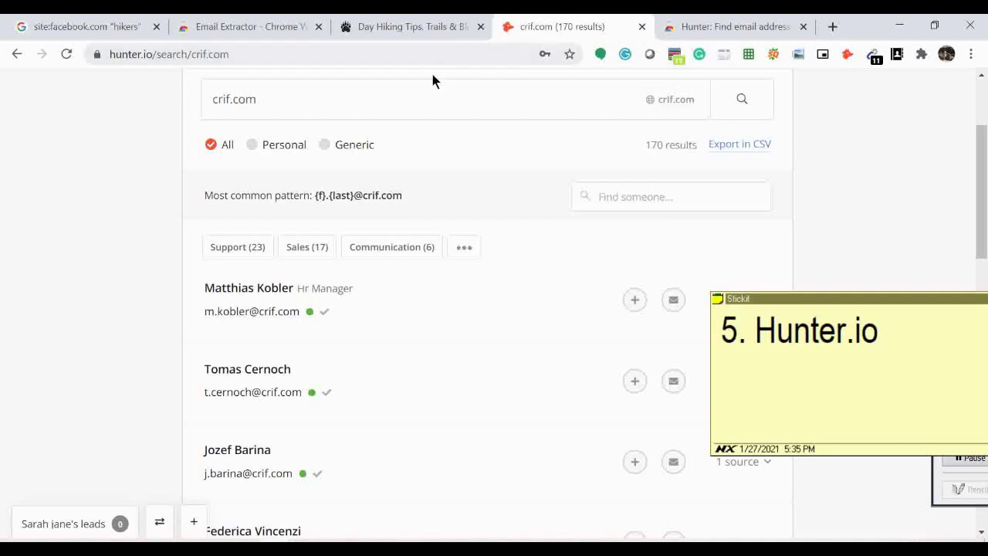
left_click(281, 98)
Run the Hunter extension on the Bearfoot Theory hiking page to find email addresses for bearfoottheory.com
left_click(409, 27)
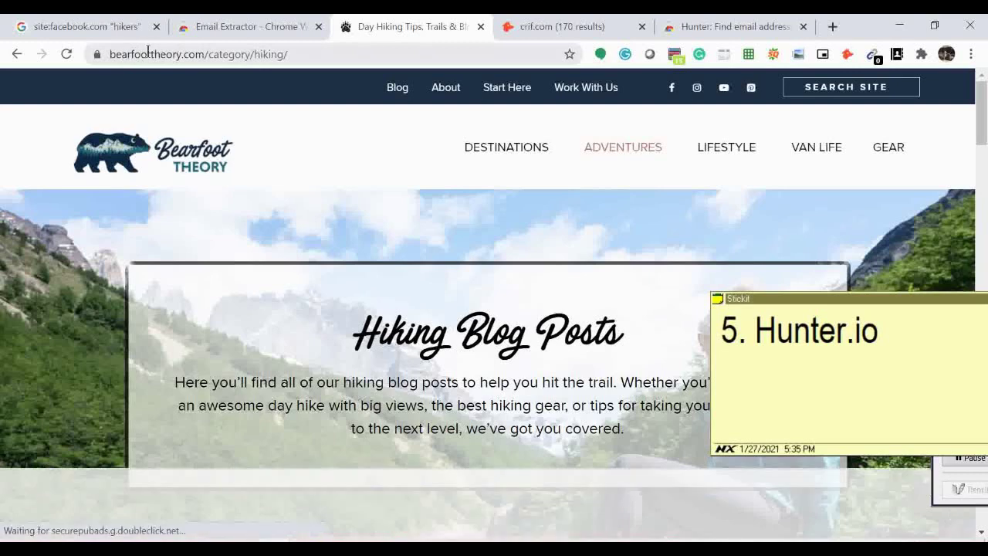
left_click(579, 29)
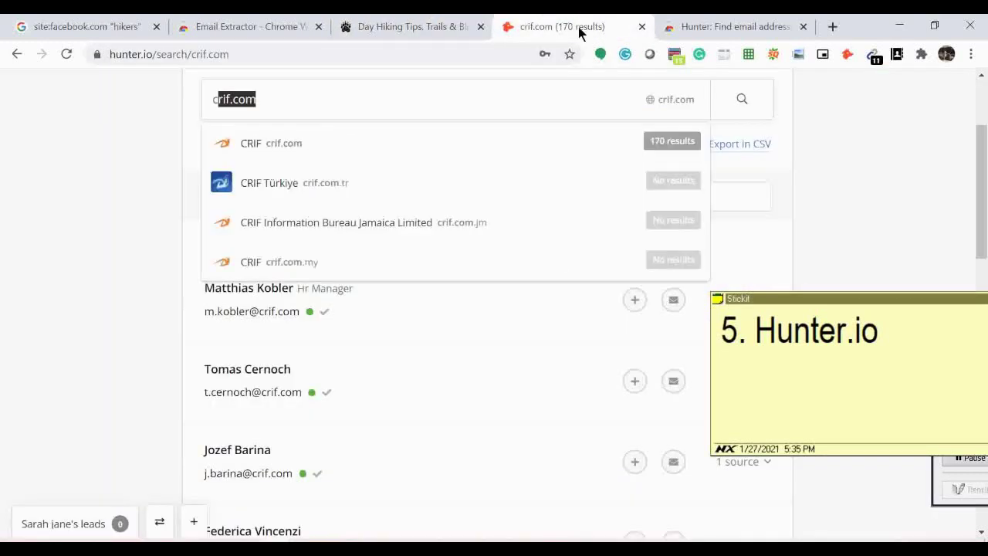
left_click(870, 213)
left_click(407, 22)
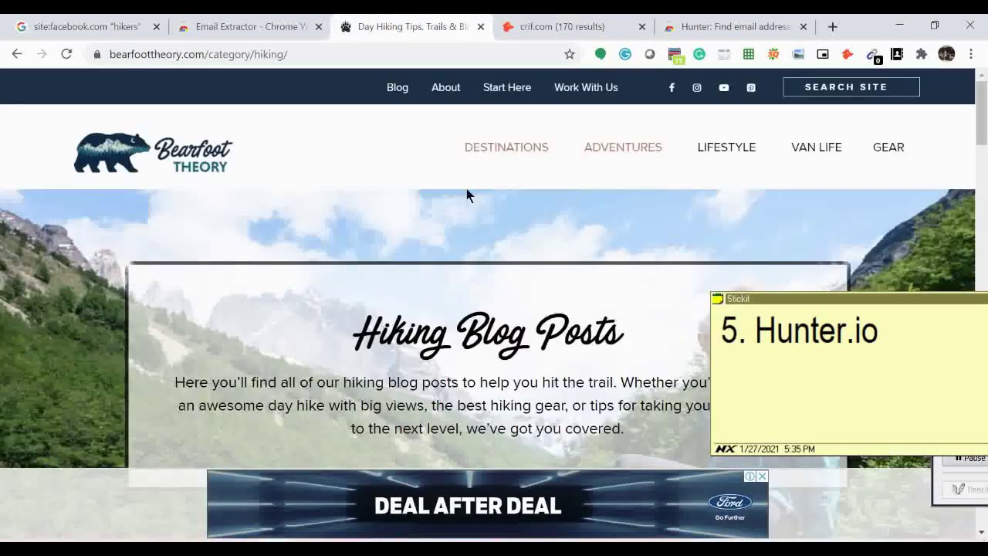
left_click(847, 55)
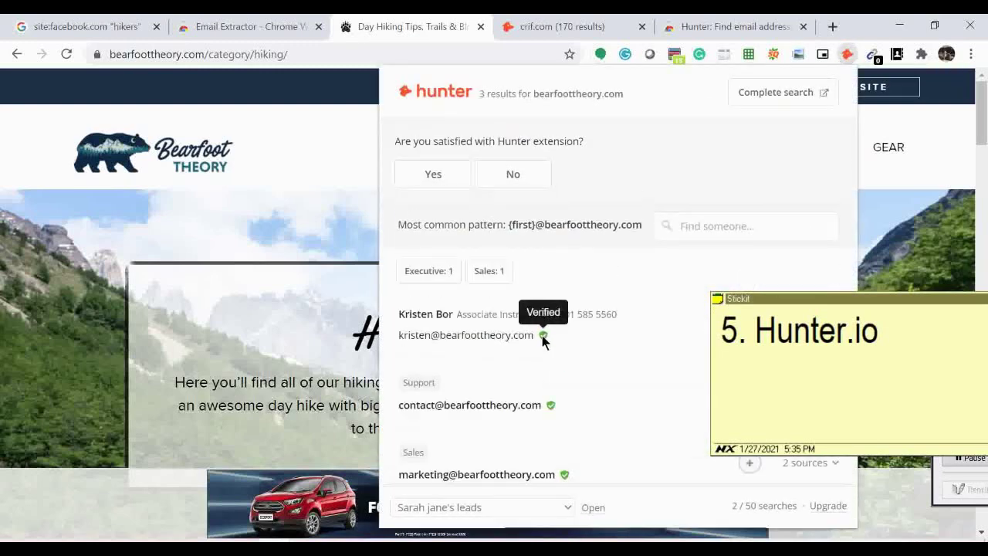
Examine the verified bearfoottheory.com email results in the Hunter extension, moving the sticky note off their source counts
scroll(547, 345, "down", 1)
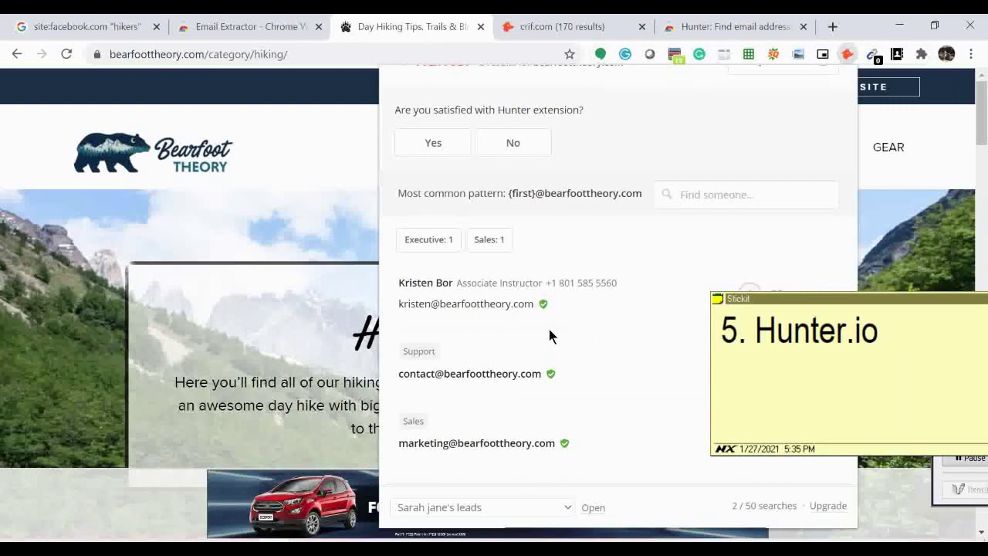
mouse_move(509, 305)
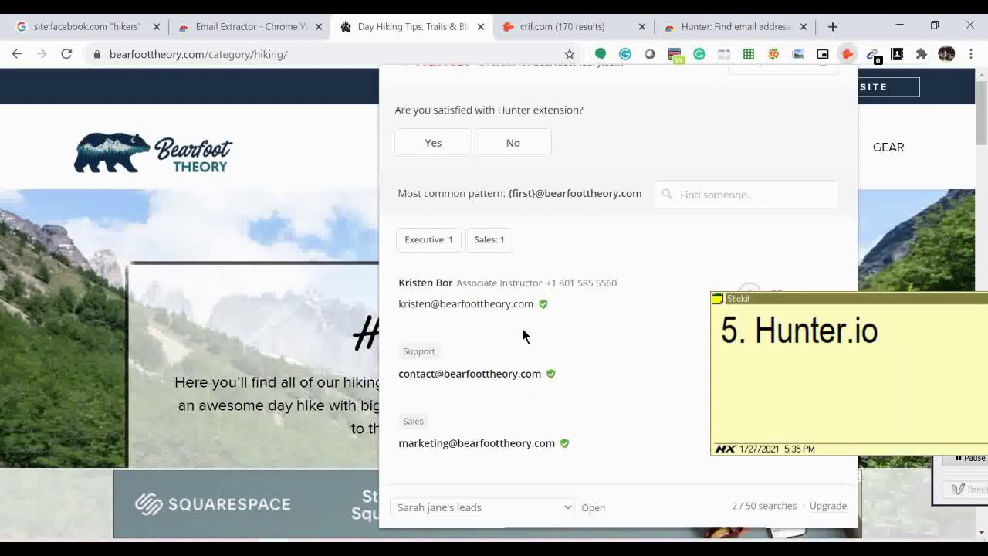
left_click_drag(764, 298, 842, 166)
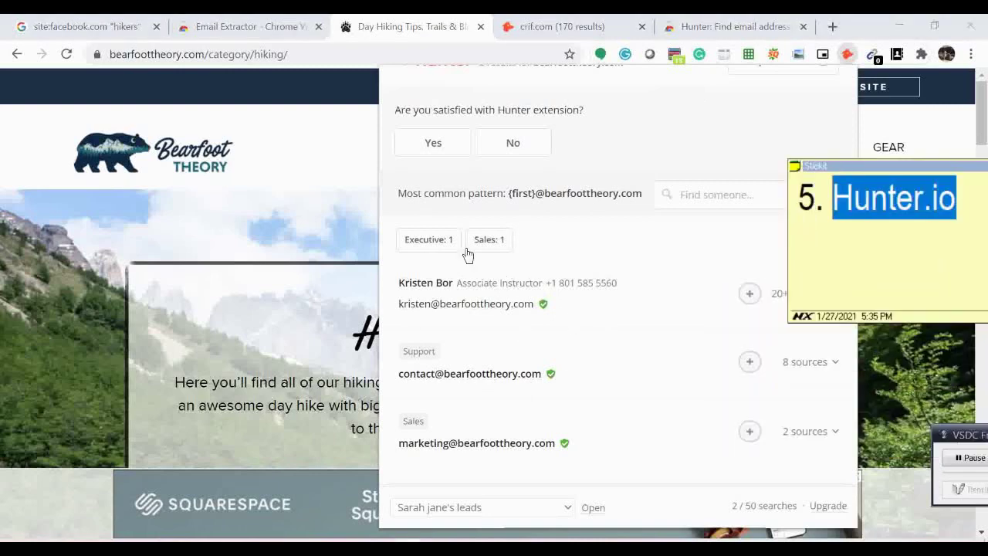
mouse_move(535, 322)
left_click_drag(886, 174, 850, 97)
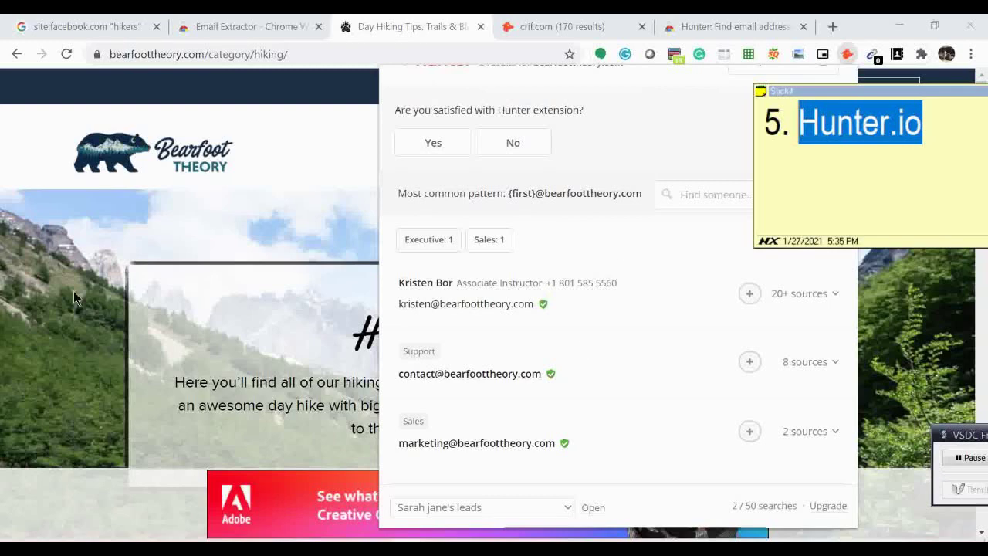
Reposition and enlarge the sticky note to list five methods: site + "" + email extension, Shane Tool, Email Extractor, Email Exporter and Hunter.io
left_click_drag(921, 94, 457, 78)
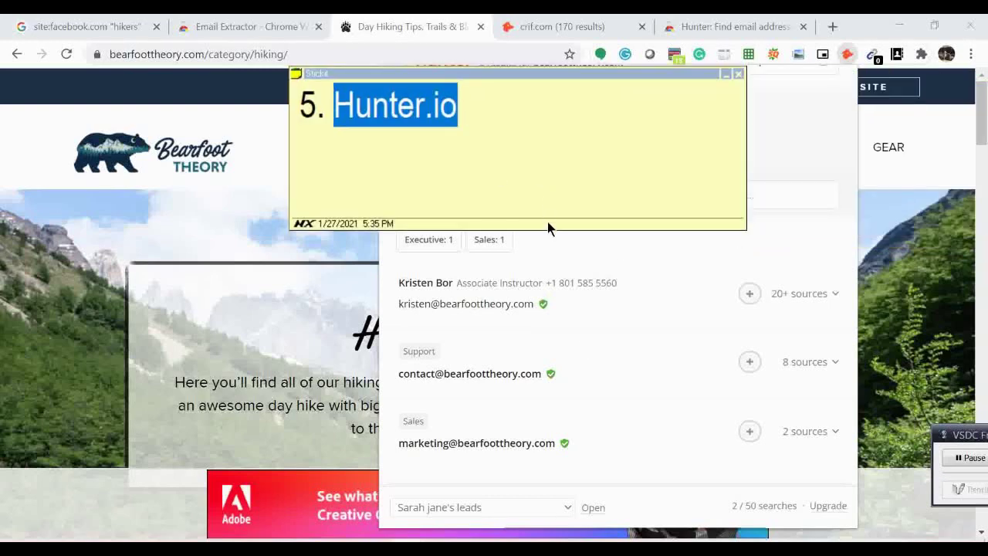
left_click_drag(547, 225, 468, 481)
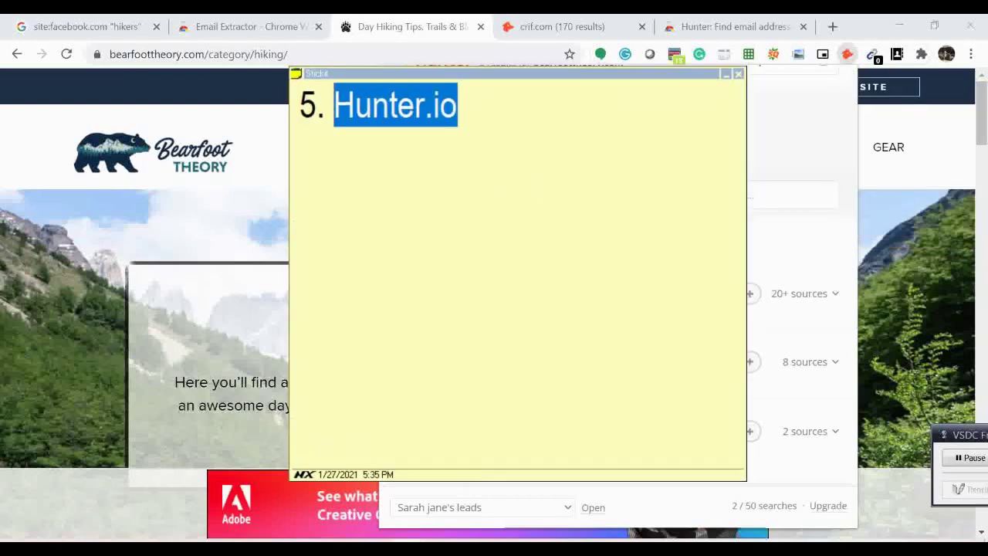
left_click(624, 161)
key("Return")
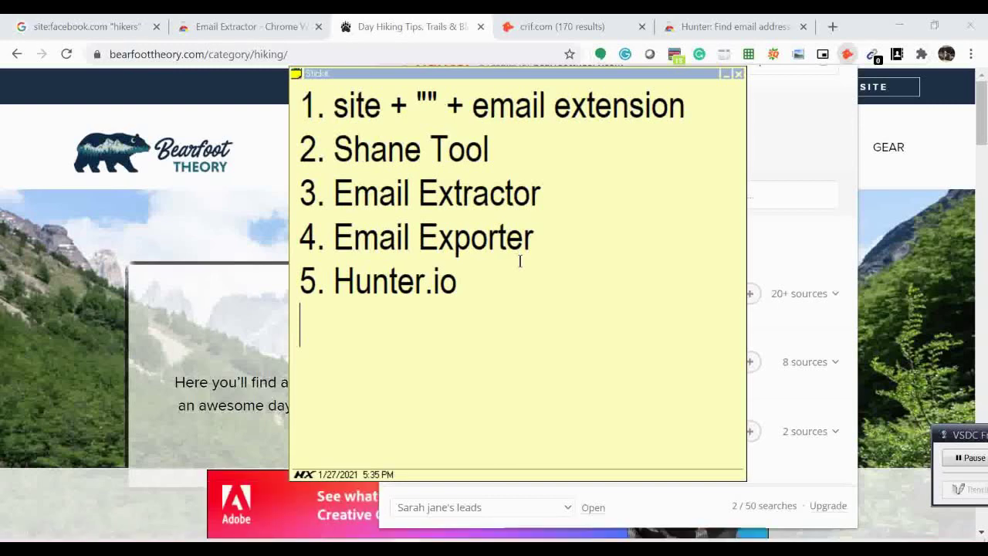
left_click_drag(984, 434, 717, 388)
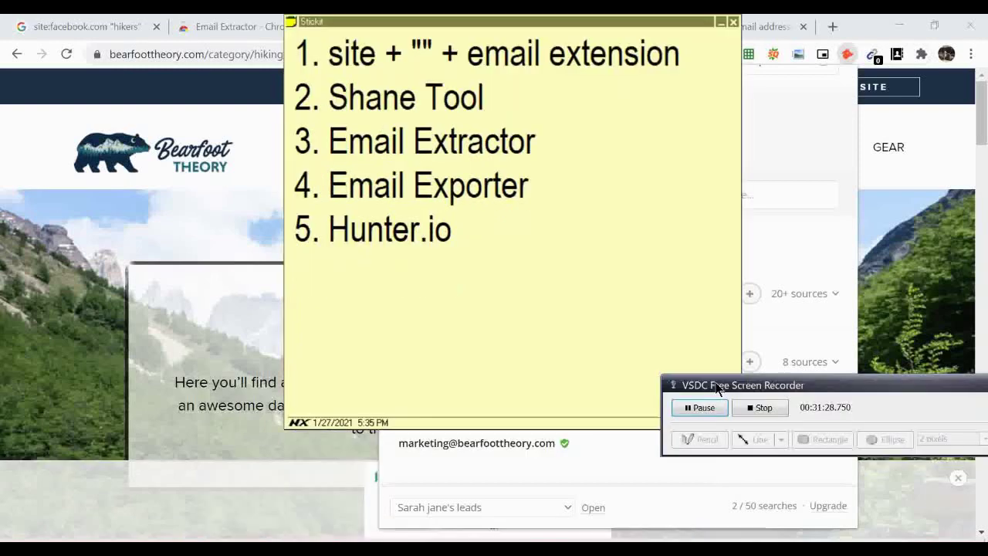